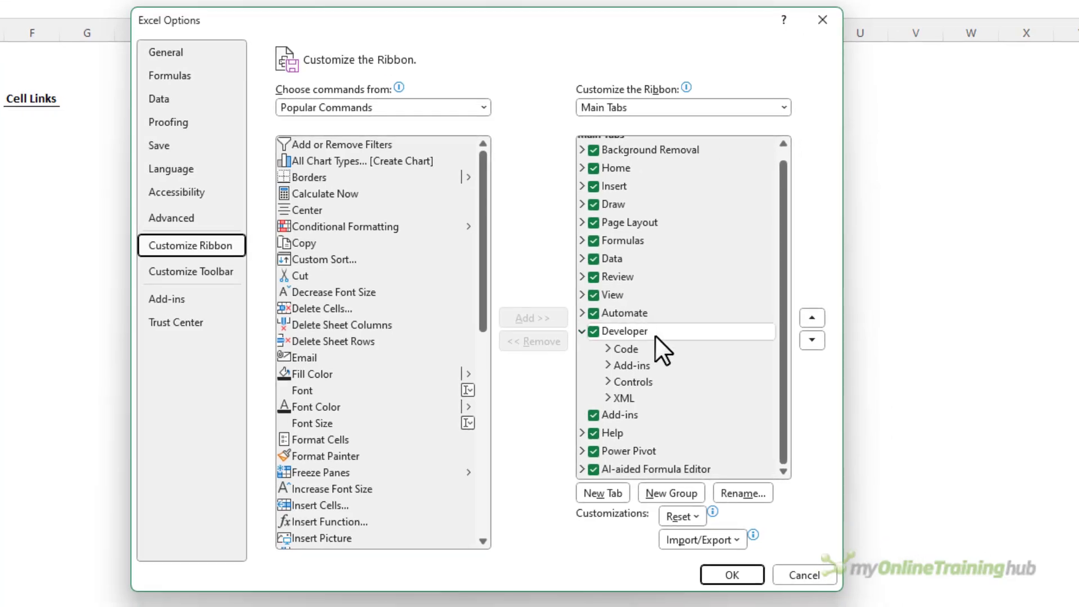
Apply the ribbon customization with Developer enabled and insert a form control check box snapped to cell C5 beside Make Bed
click(746, 571)
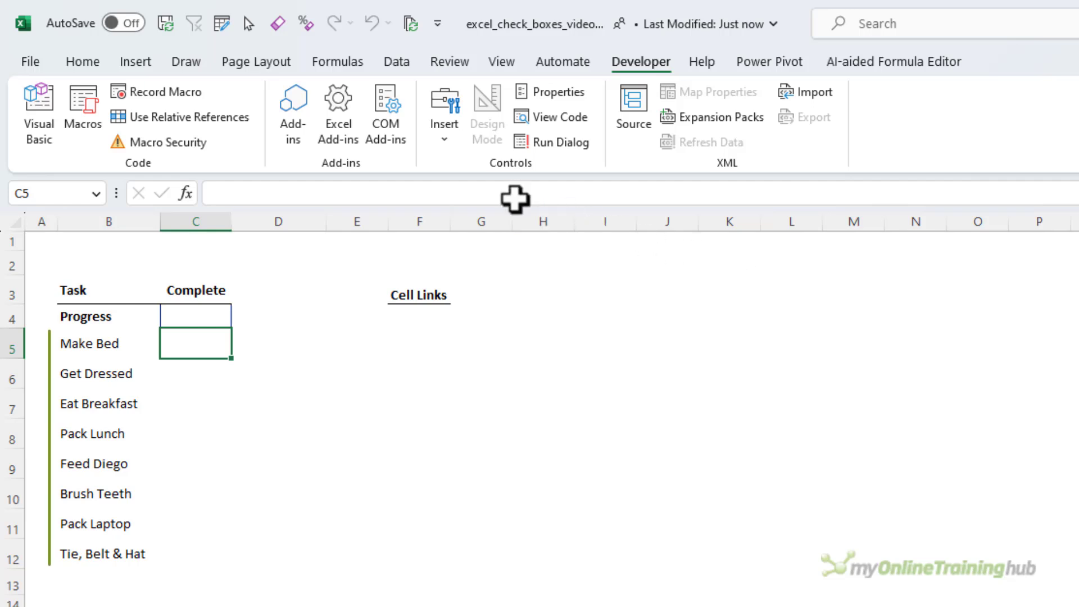
click(444, 130)
click(475, 192)
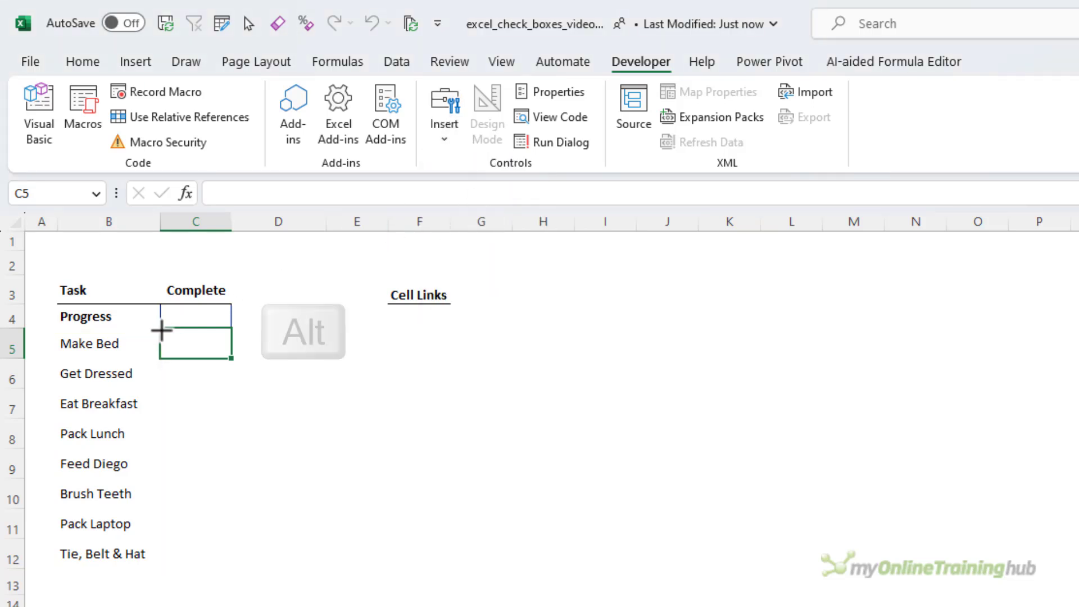
drag(161, 330, 222, 353)
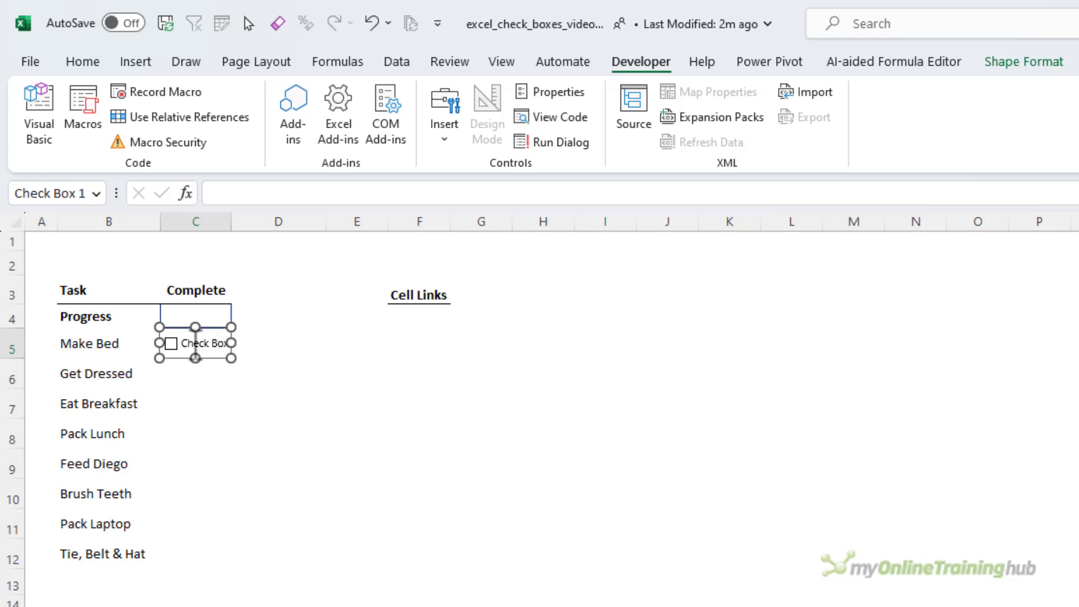
Delete the label text of the check box in cell C5
right_click(183, 341)
click(242, 440)
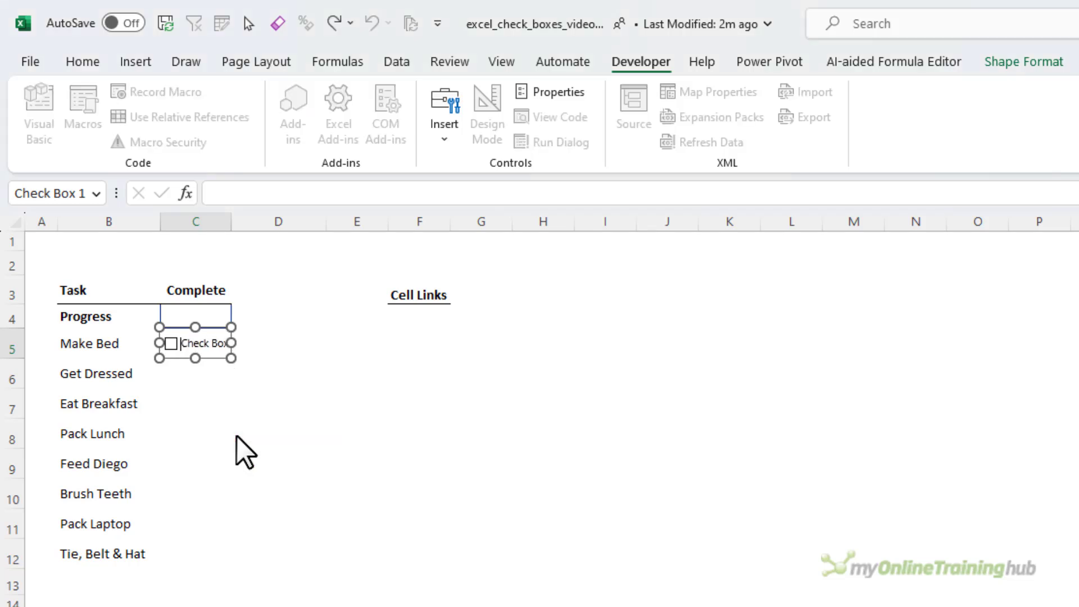
key(shift+End)
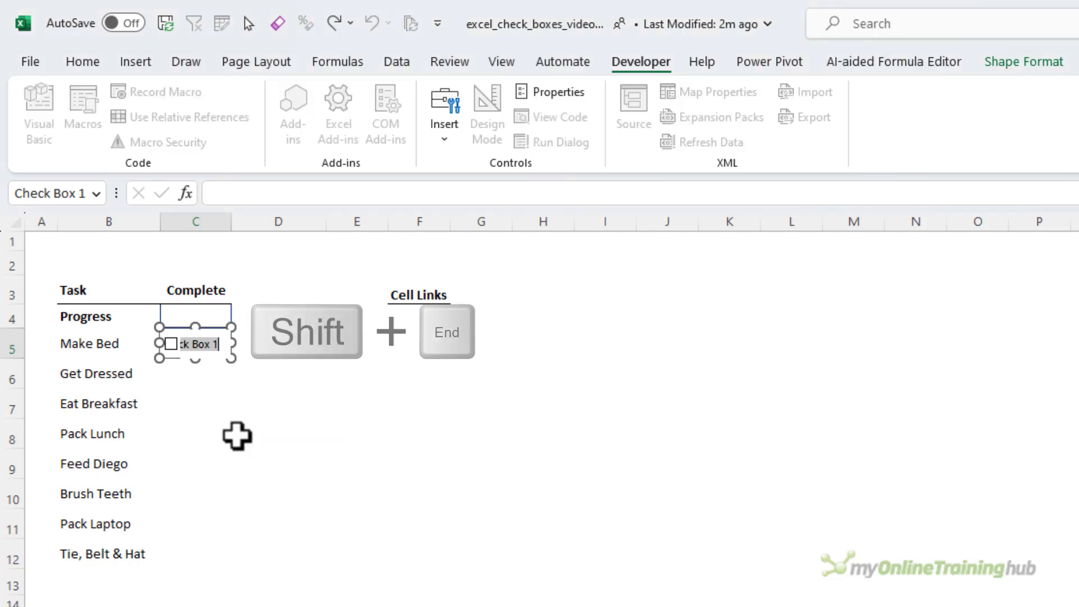
key(Delete)
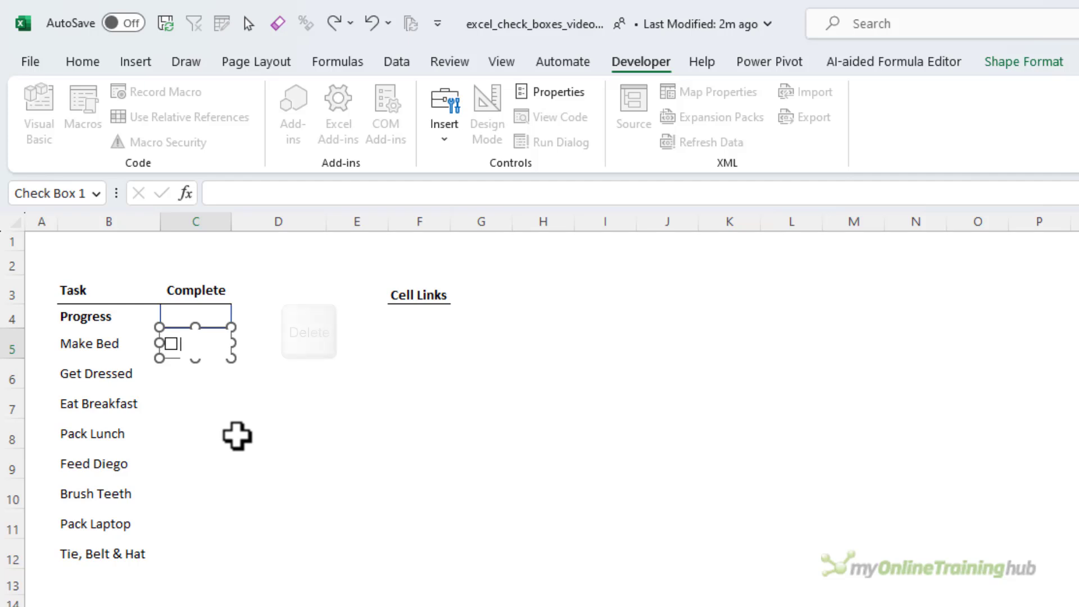
Narrow the Make Bed check box to fit its square and centre it horizontally in cell C5
mouse_move(166, 353)
mouse_down()
mouse_move(160, 345)
mouse_move(180, 345)
mouse_up()
key(Escape)
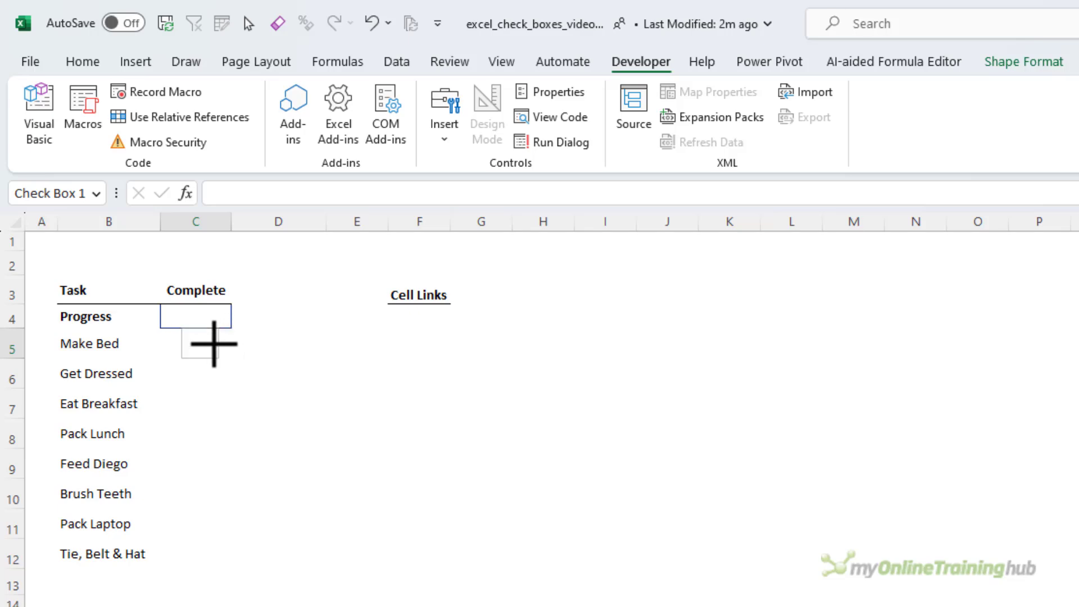
ctrl+click(205, 346)
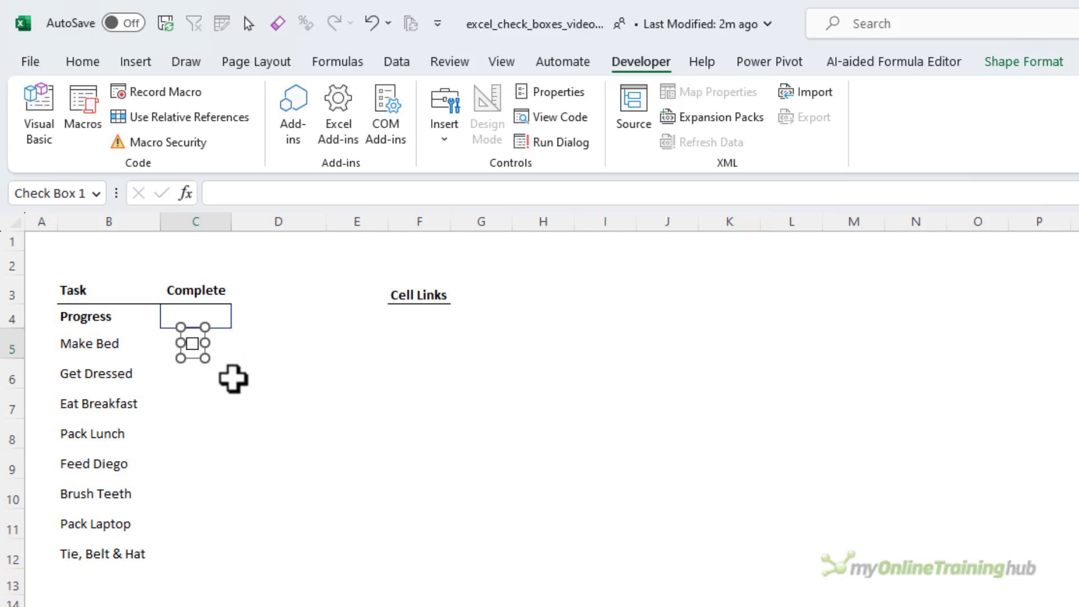
key(Right)
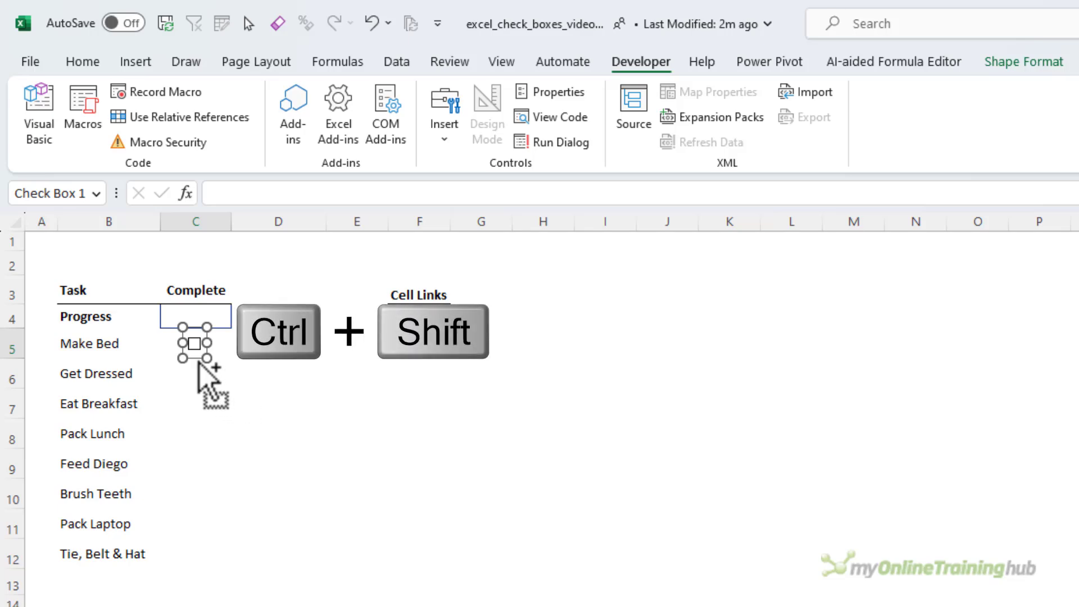
Duplicate the Make Bed check box straight down column C so every task through Tie, Belt & Hat has one
drag(201, 363, 198, 448)
ctrl+click(202, 410)
ctrl+click(203, 385)
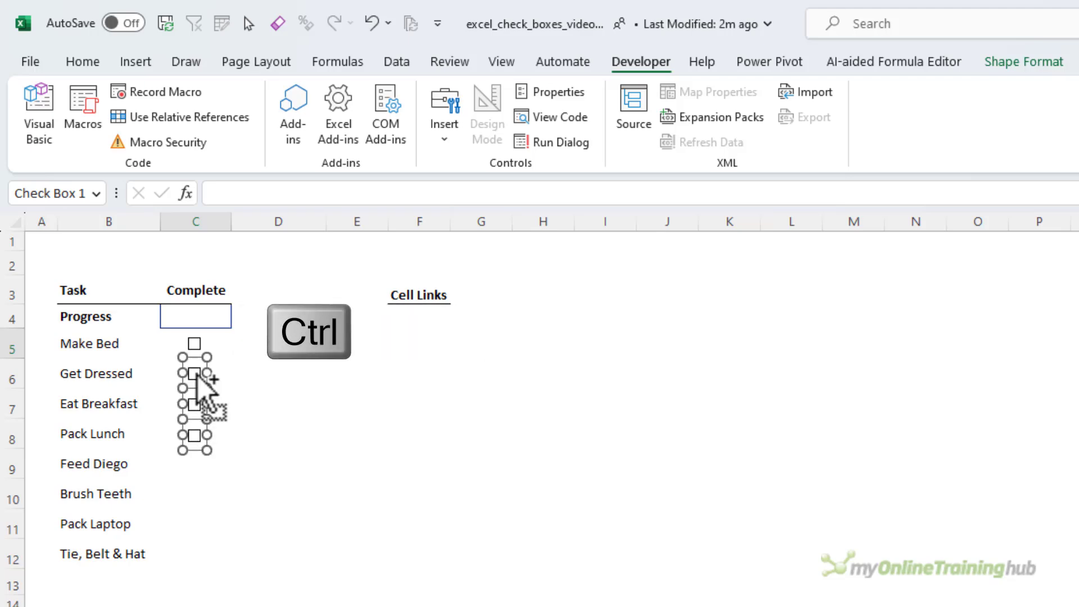
ctrl+click(197, 360)
drag(197, 364, 195, 449)
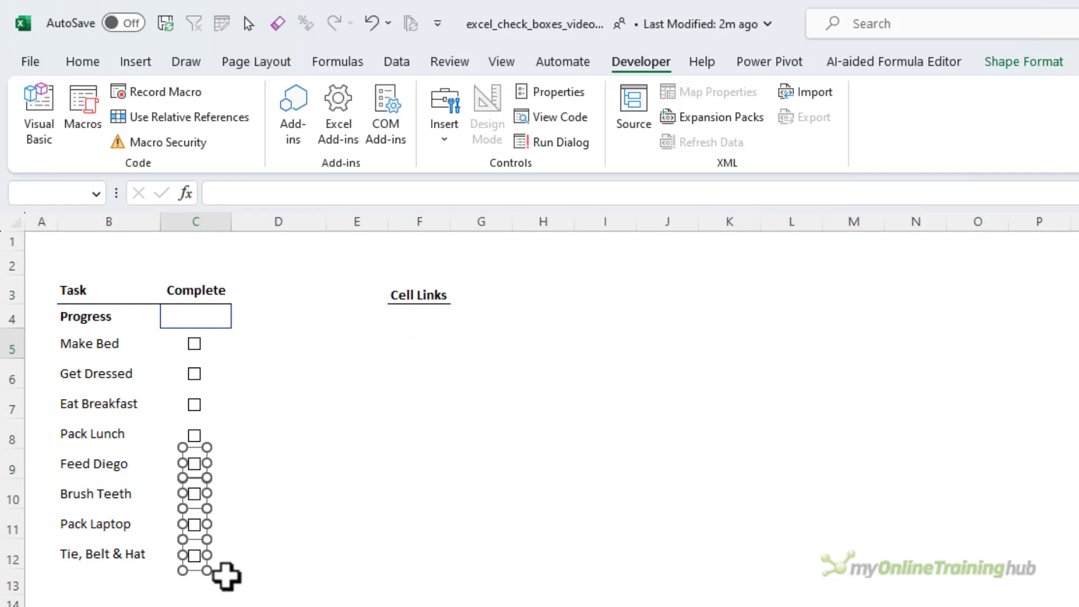
Align the last check box with the Tie, Belt & Hat row, and distribute all the check boxes vertically
click(227, 576)
ctrl+click(201, 563)
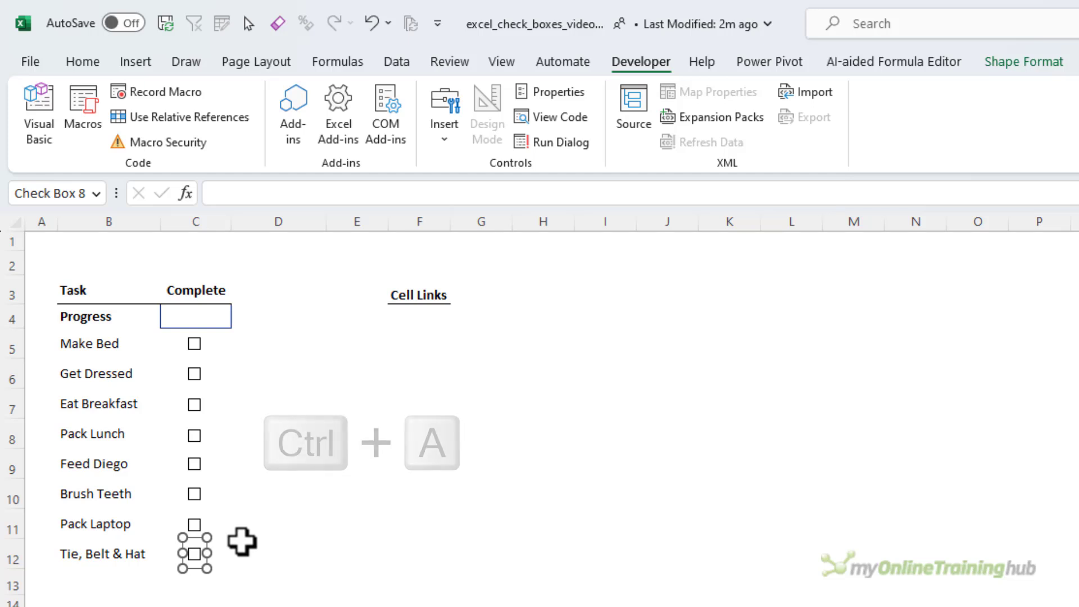
key(ctrl+a)
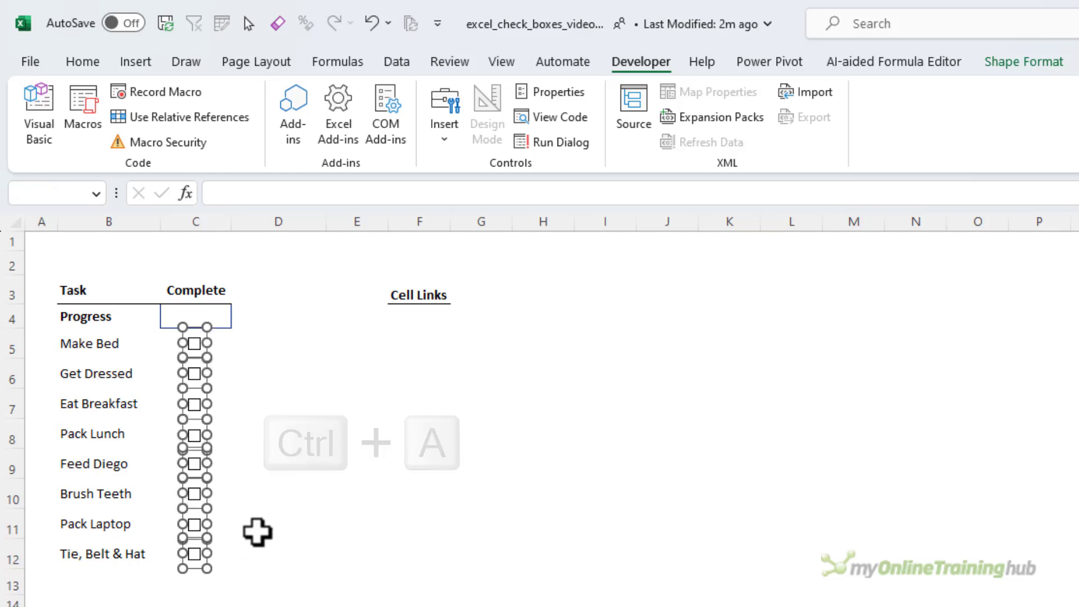
click(1020, 63)
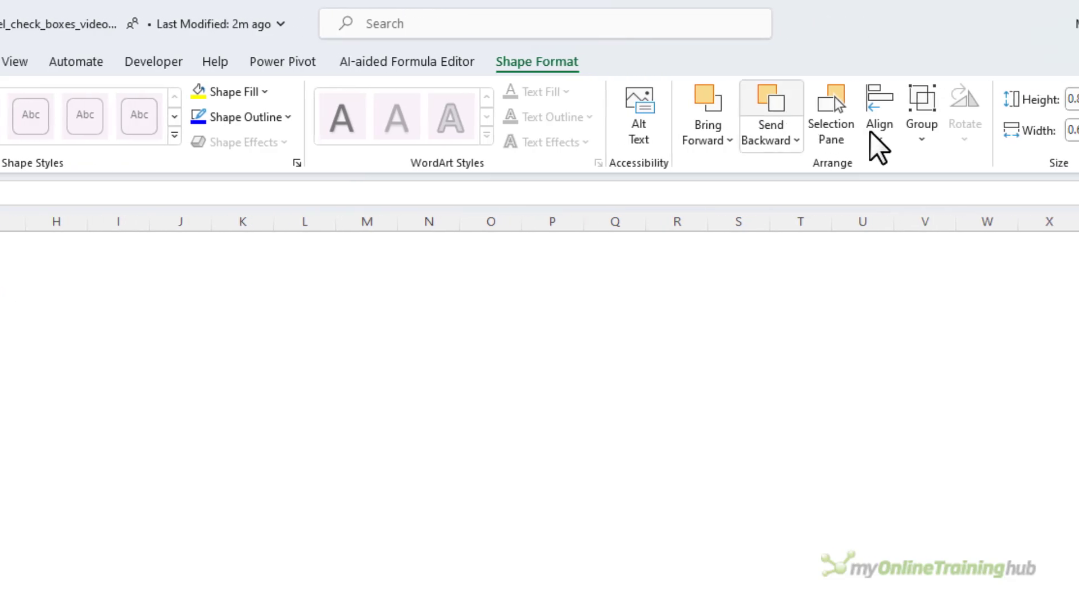
click(990, 135)
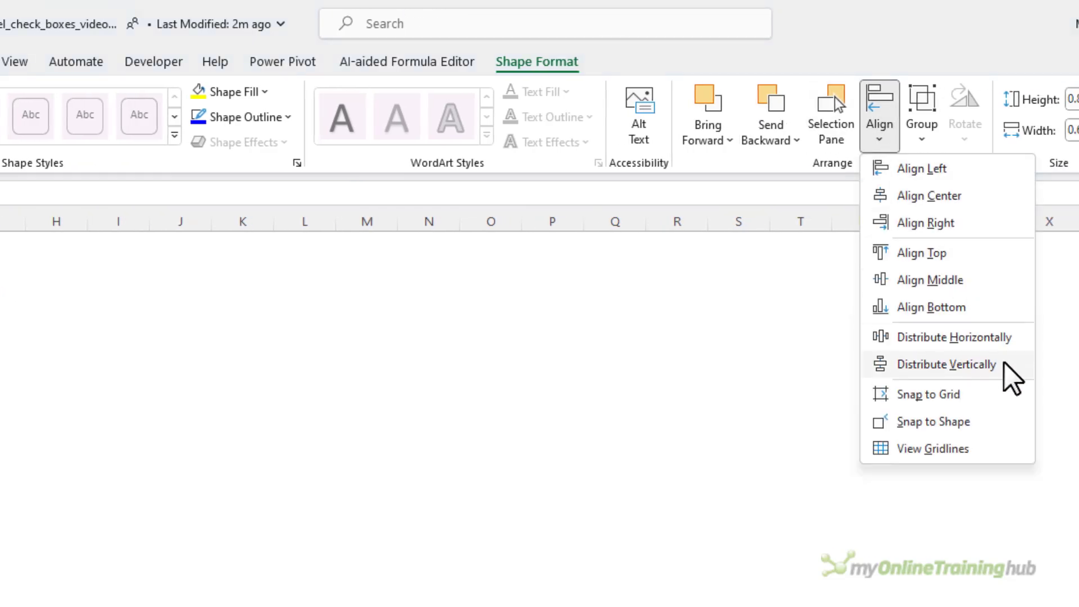
click(1005, 366)
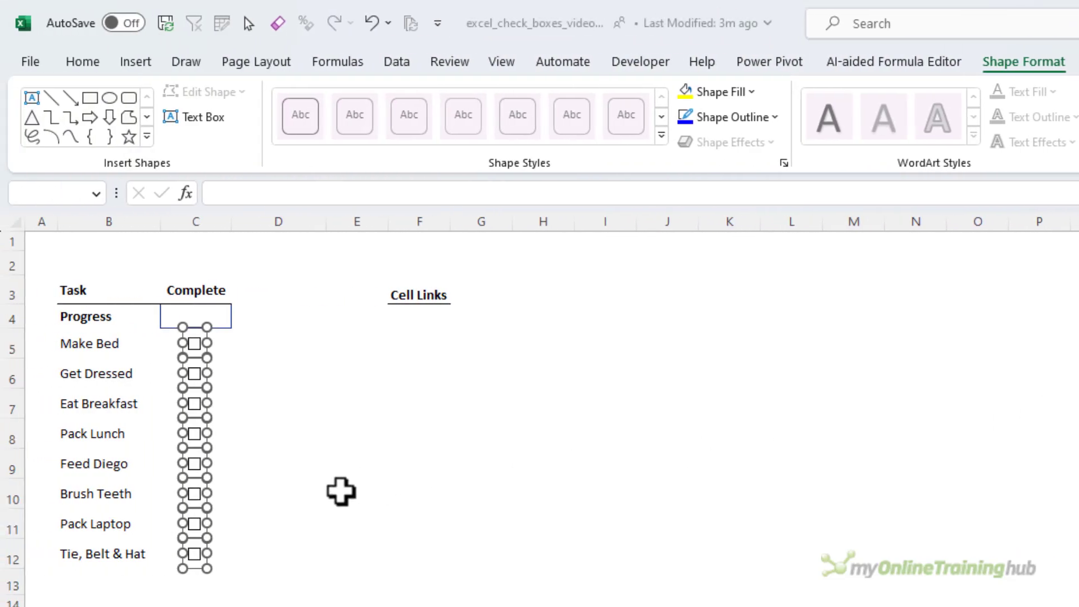
click(316, 494)
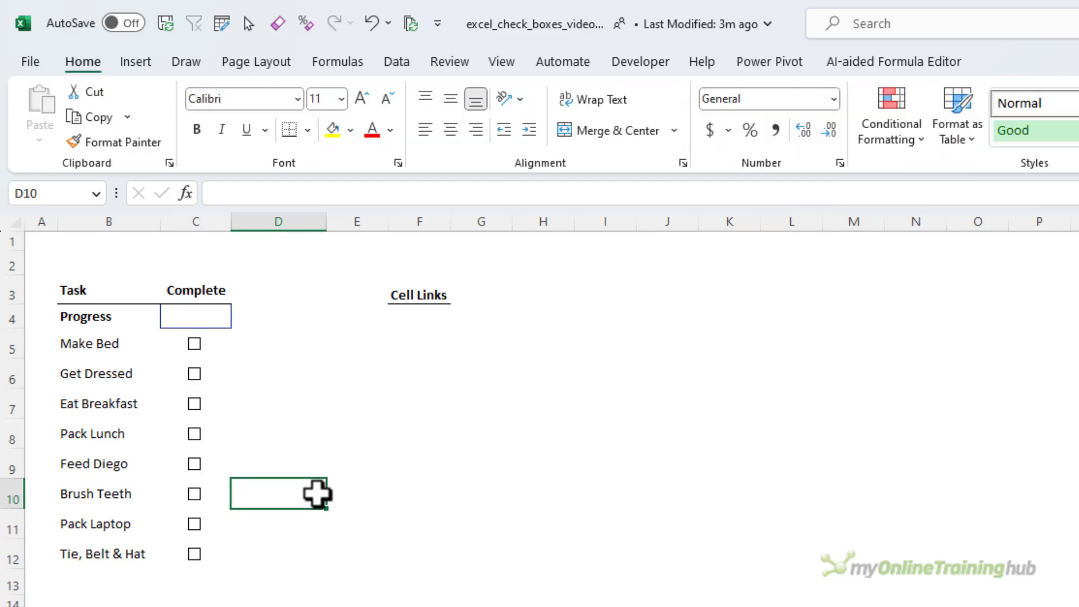
Tick the check boxes for Make Bed and Get Dressed
click(194, 343)
click(194, 374)
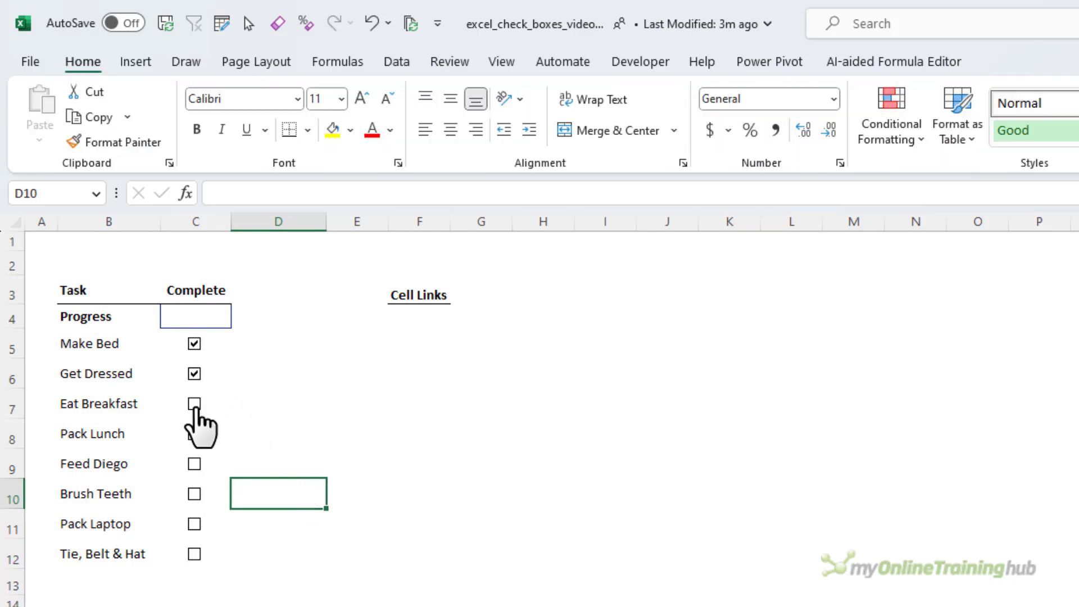
click(194, 404)
click(194, 433)
Link the Make Bed check box to cell F5 under Cell Links
right_click(202, 344)
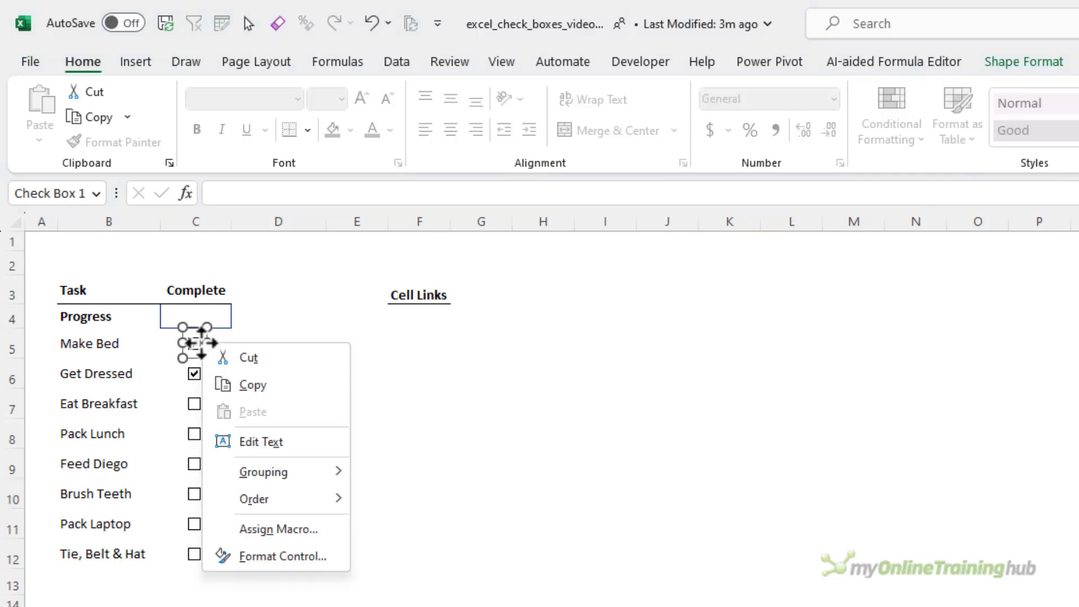
click(324, 541)
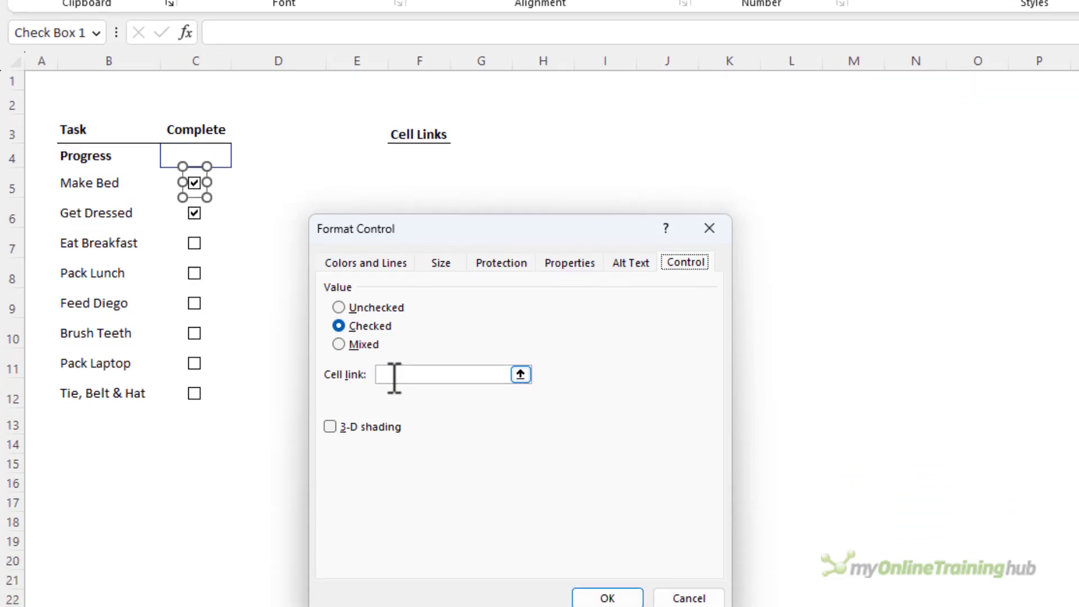
click(392, 528)
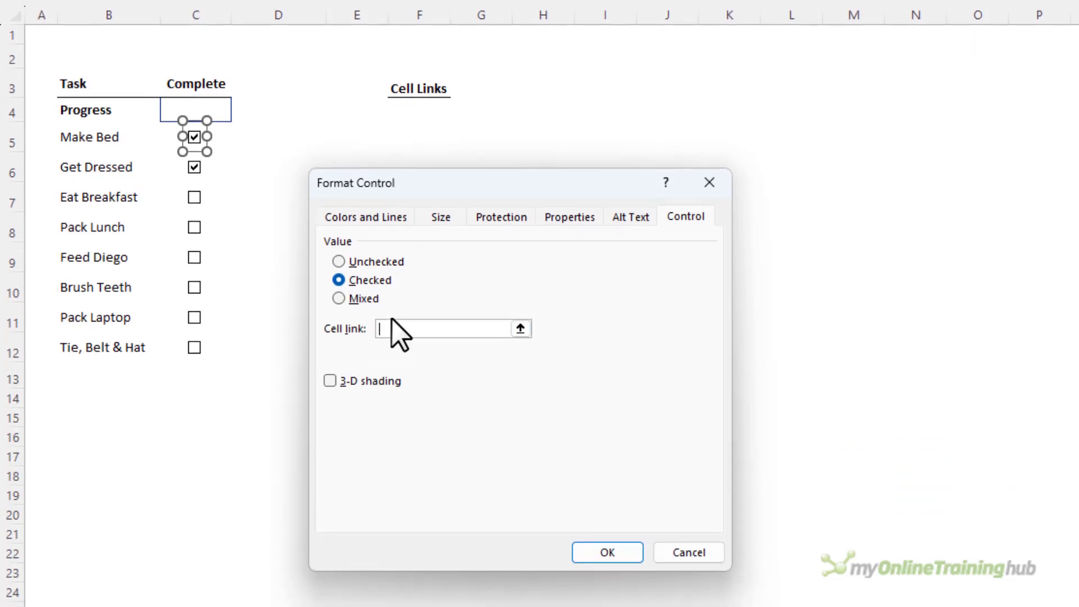
click(421, 130)
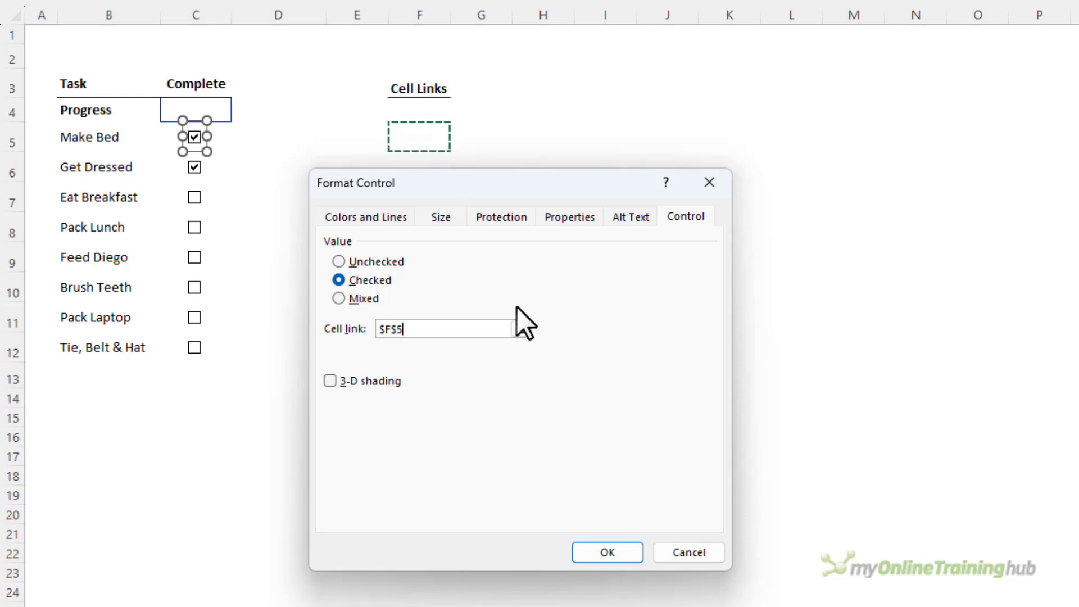
click(630, 554)
Link the Get Dressed check box to cell F6
right_click(206, 168)
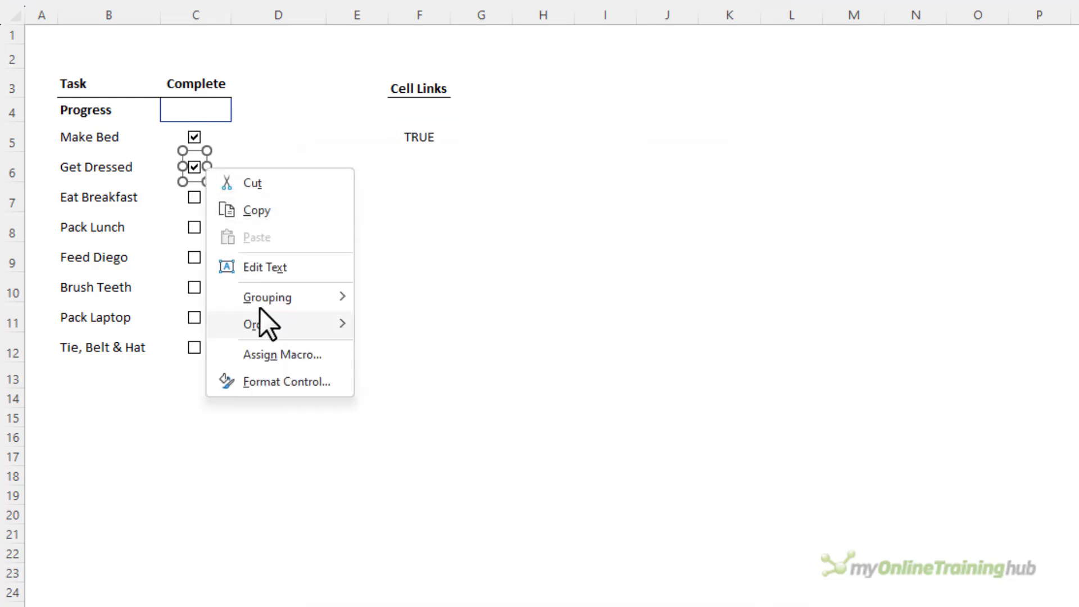
click(286, 376)
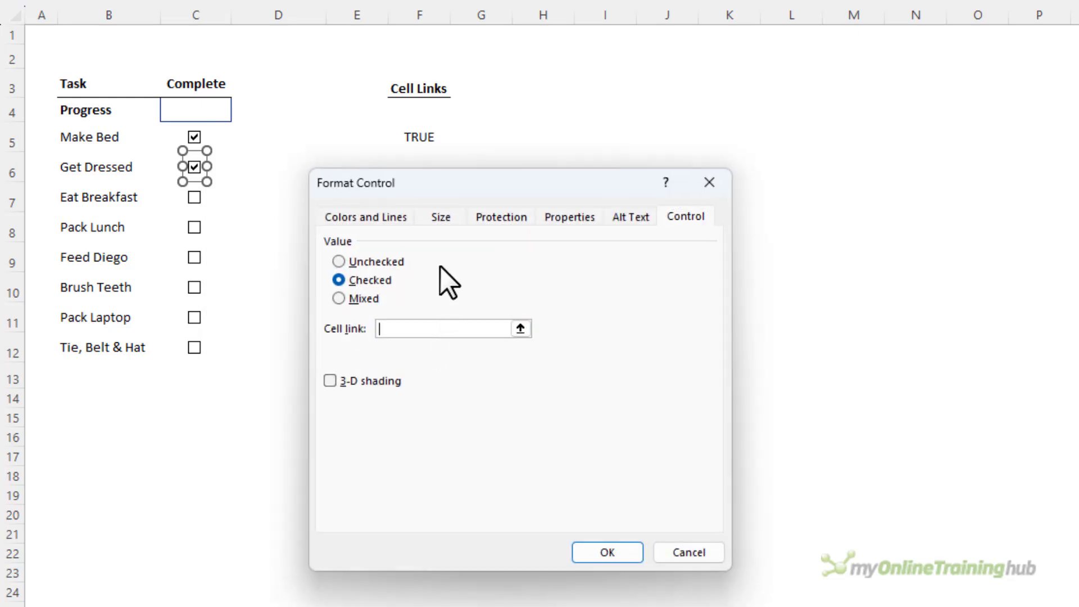
click(423, 167)
click(596, 549)
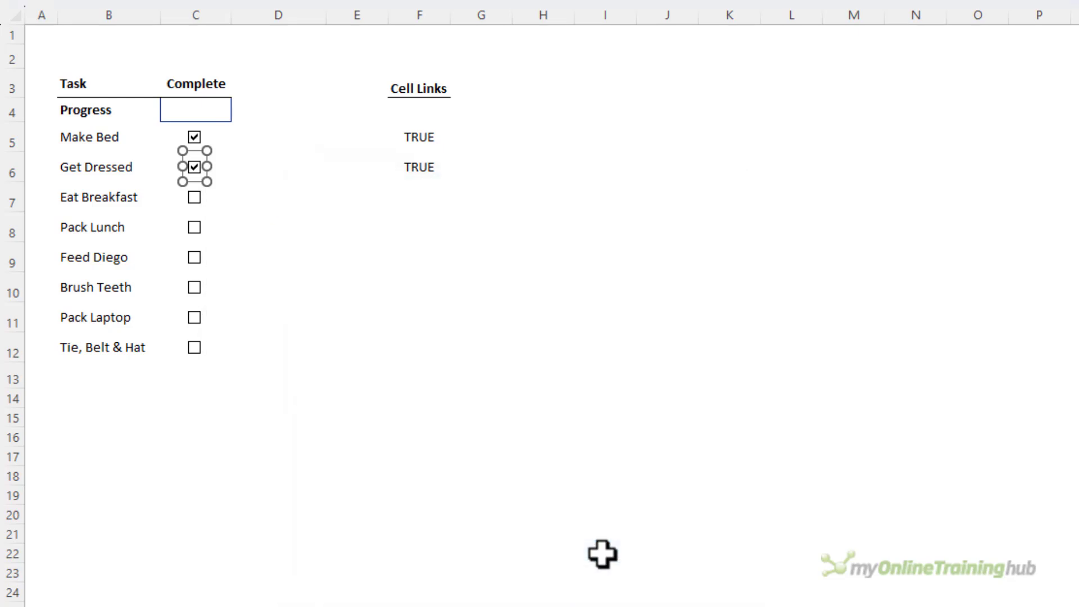
Link the Eat Breakfast check box to cell F7 and the remaining check boxes to their matching rows down to F12
right_click(196, 204)
click(281, 415)
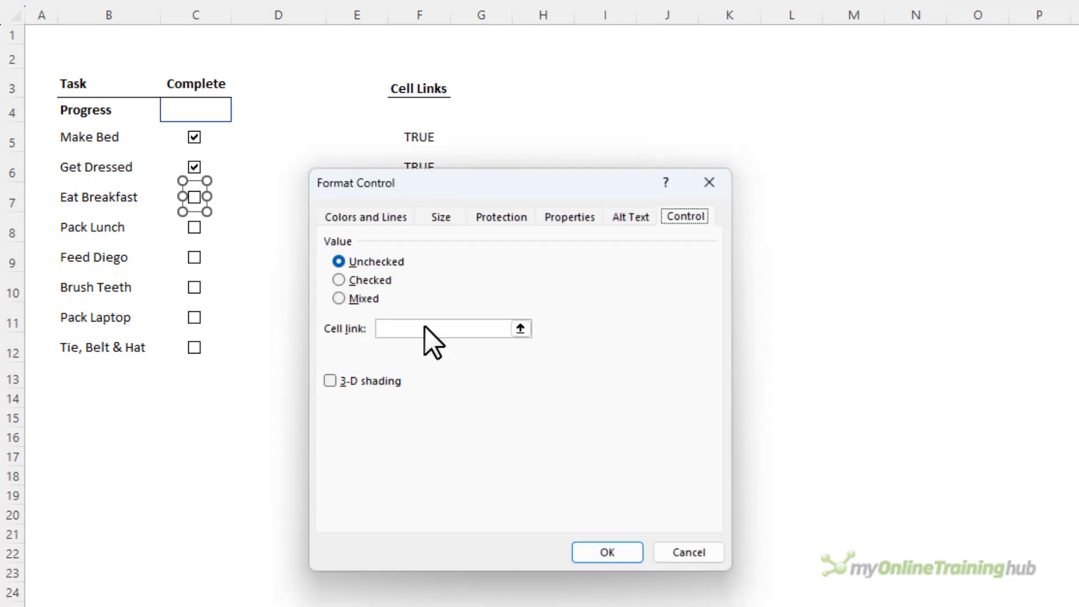
click(426, 329)
click(416, 197)
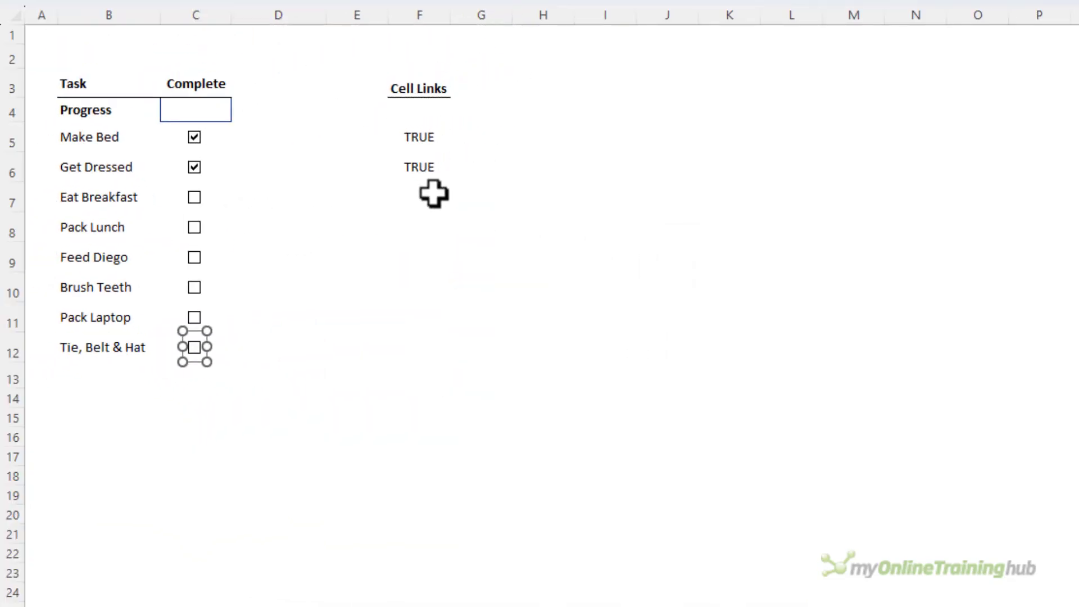
click(433, 194)
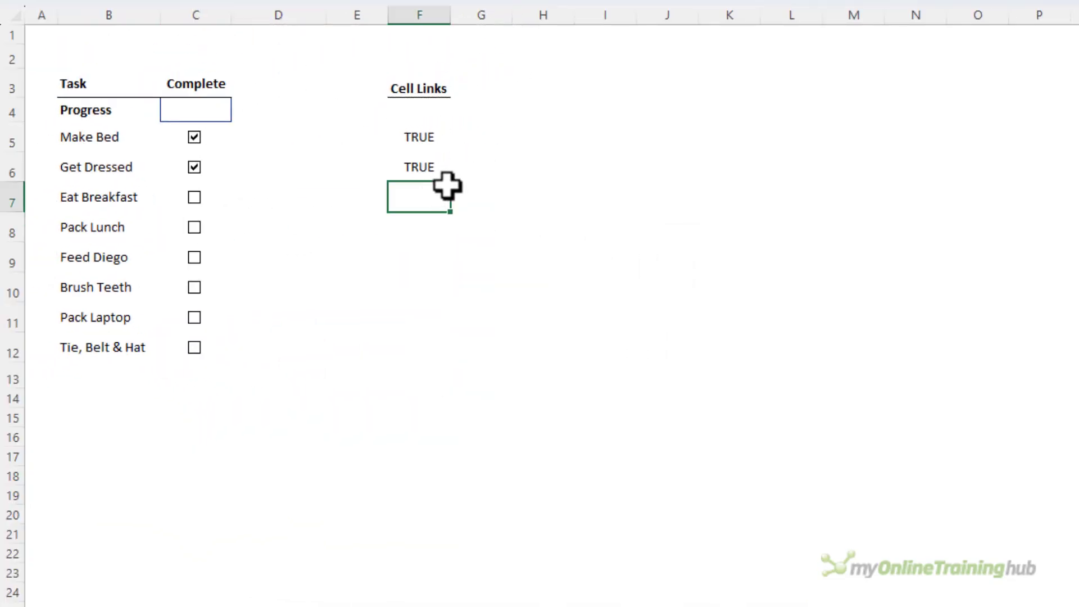
Tick the check boxes from Eat Breakfast down to Tie, Belt & Hat
click(194, 196)
click(194, 228)
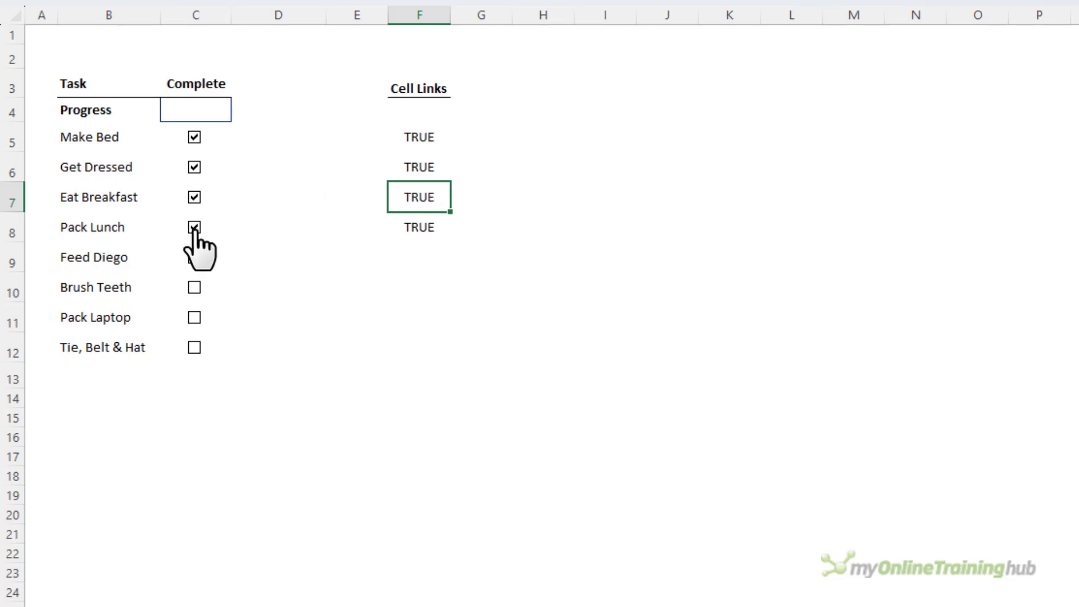
click(194, 257)
click(194, 287)
click(194, 317)
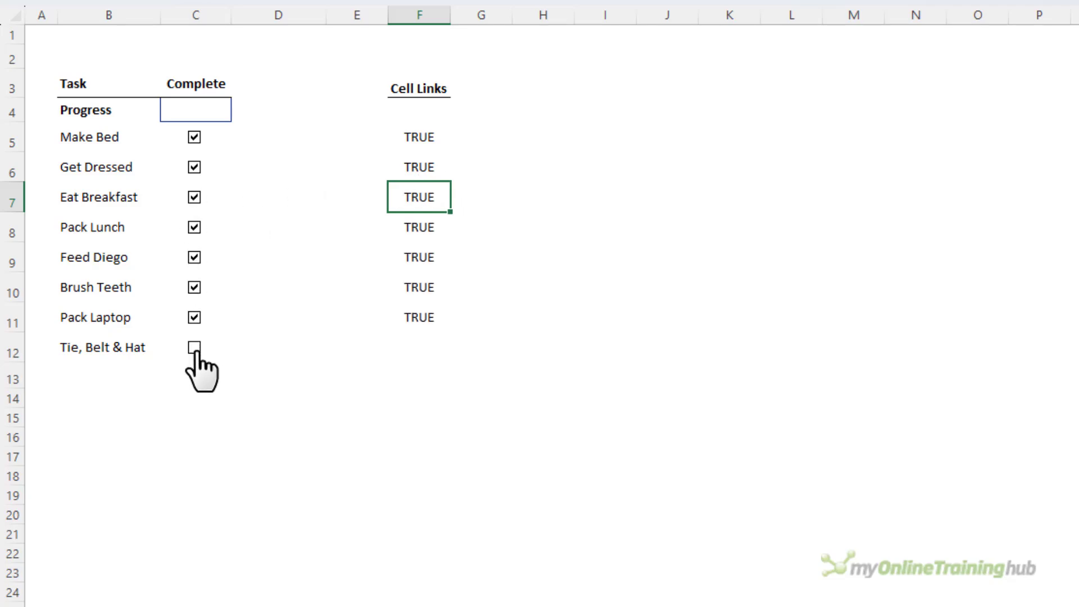
click(194, 347)
Clear the check boxes for Tie, Belt & Hat, Pack Laptop and Brush Teeth
click(194, 348)
click(194, 317)
click(194, 288)
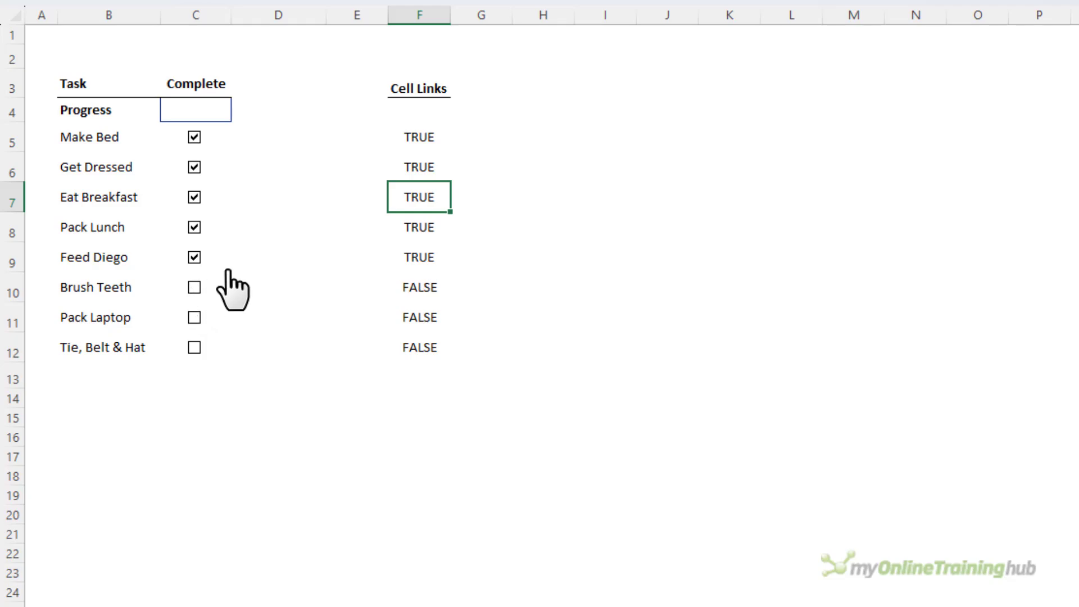
Enter the formula =F5*1 in cell G5 and fill it down to G12
click(485, 141)
text(=)
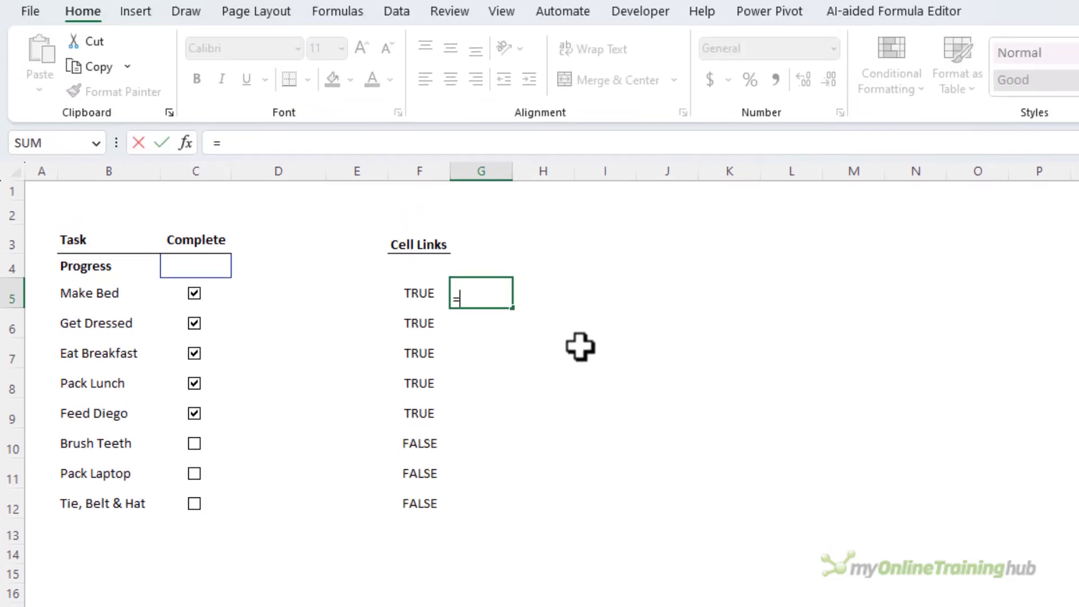
key(Left)
text(*)
key(Return)
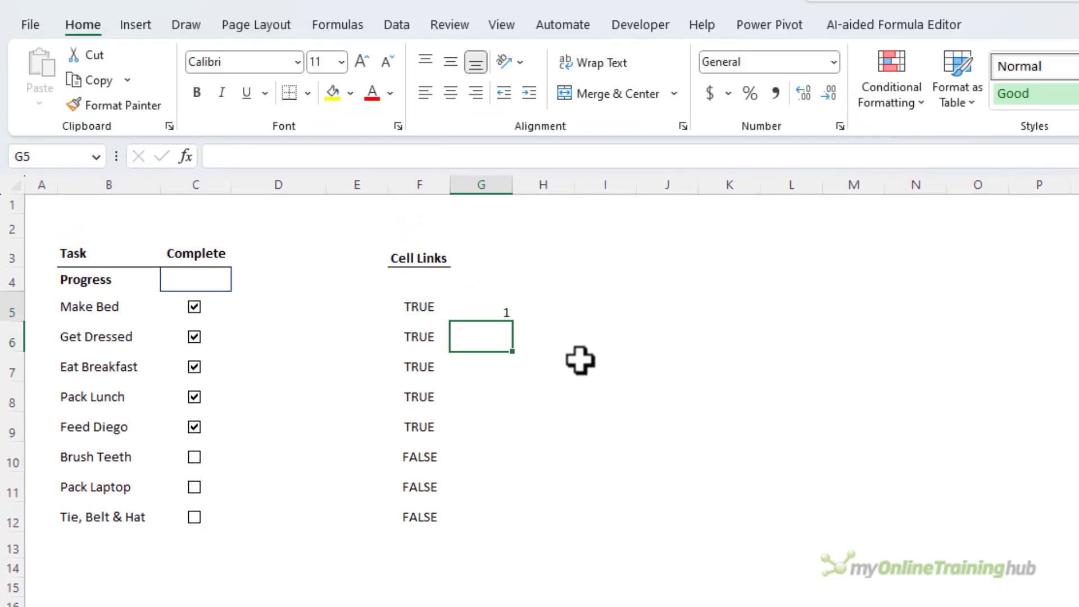
key(Up)
double_click(513, 322)
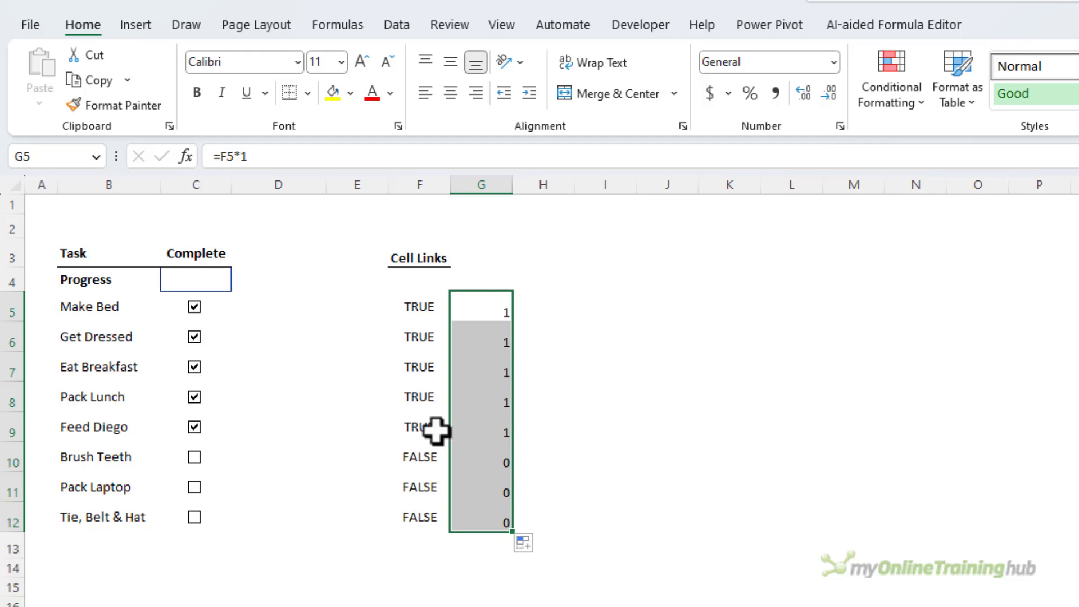
Enter the formula =SUM(--F5:F12) in Progress cell C4 to add up the ticked tasks
click(212, 280)
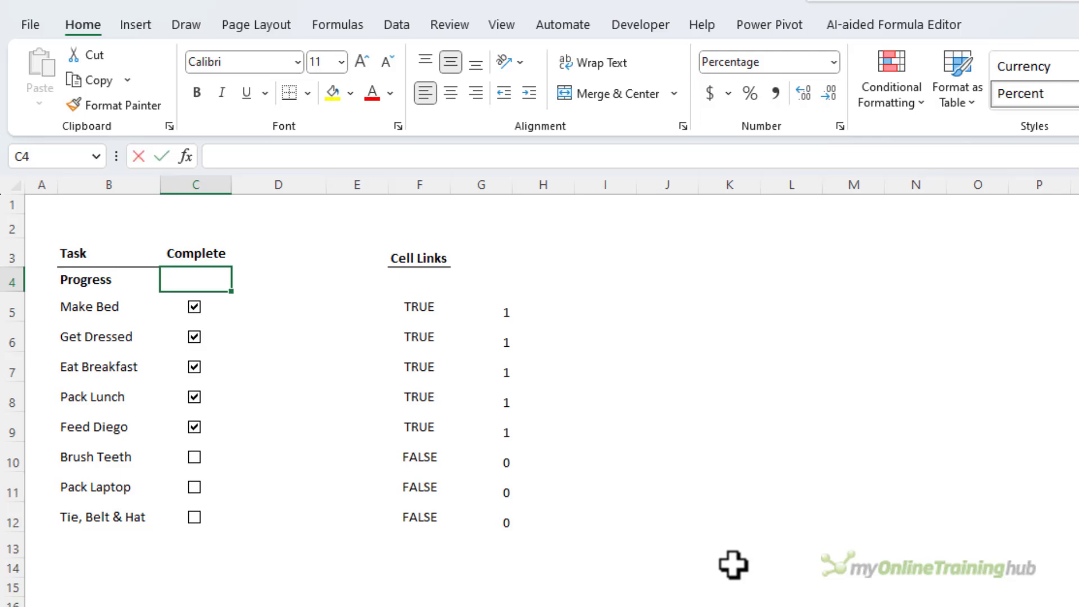
text(=sum()
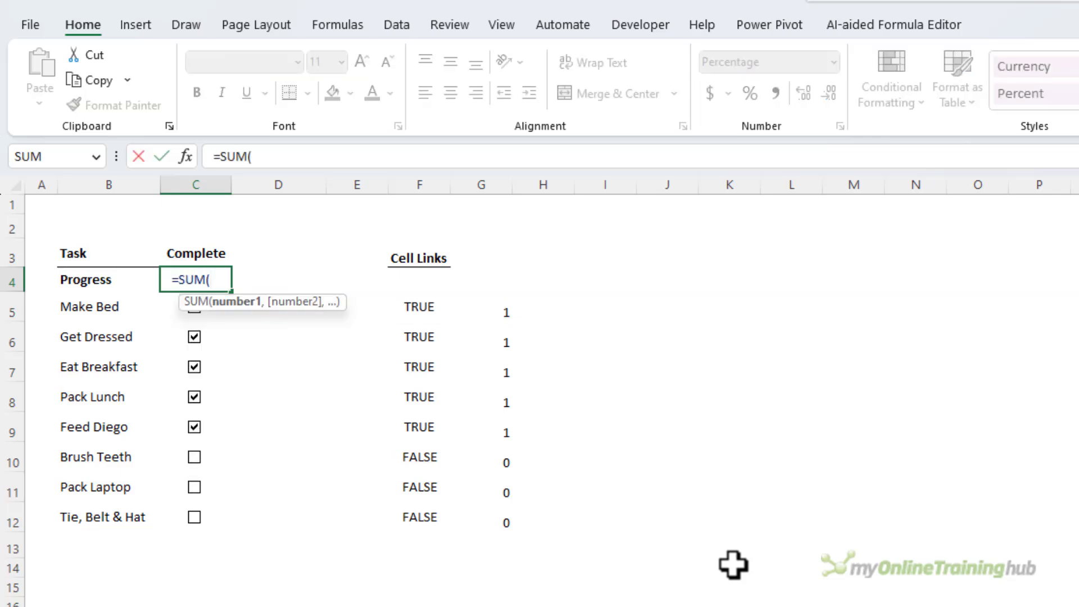
drag(419, 306, 427, 506)
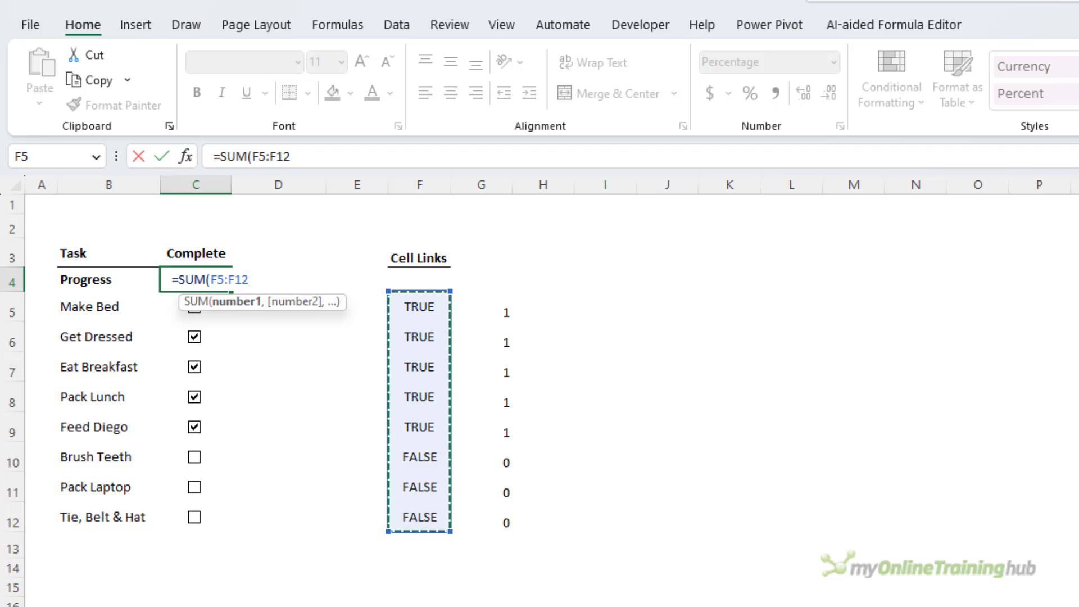
text(*)
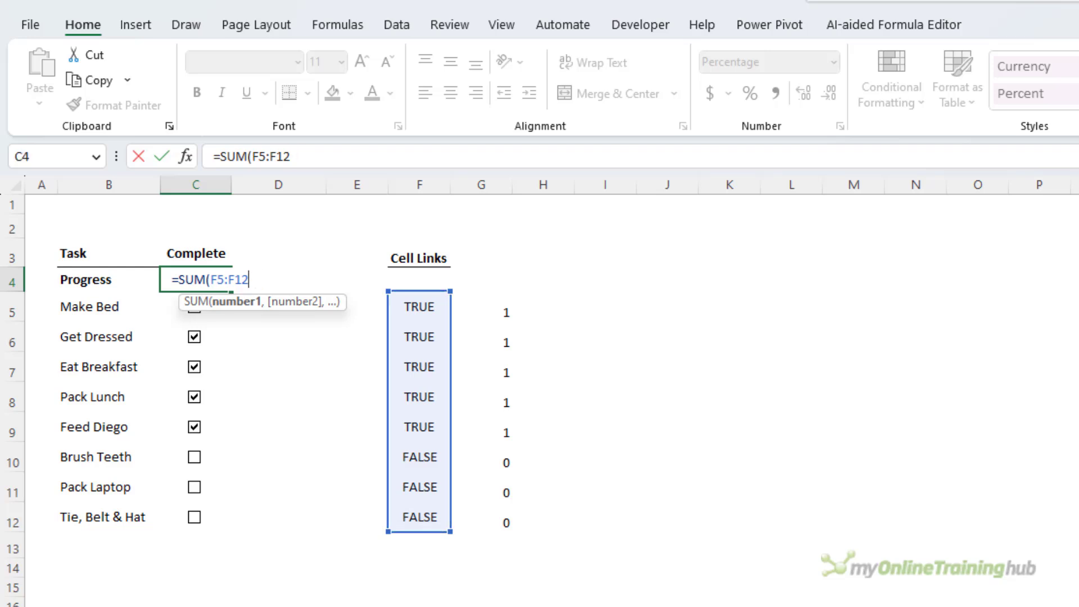
key(Left)
key(Left)
key(Left)
key(Left)
key(Left)
key(Left)
text(--)
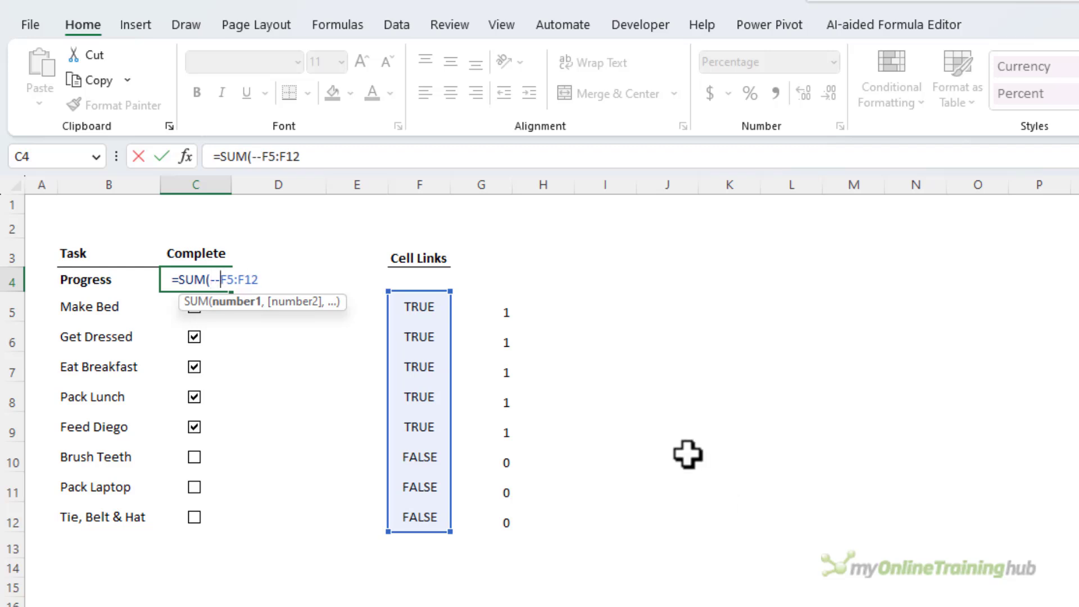
text())
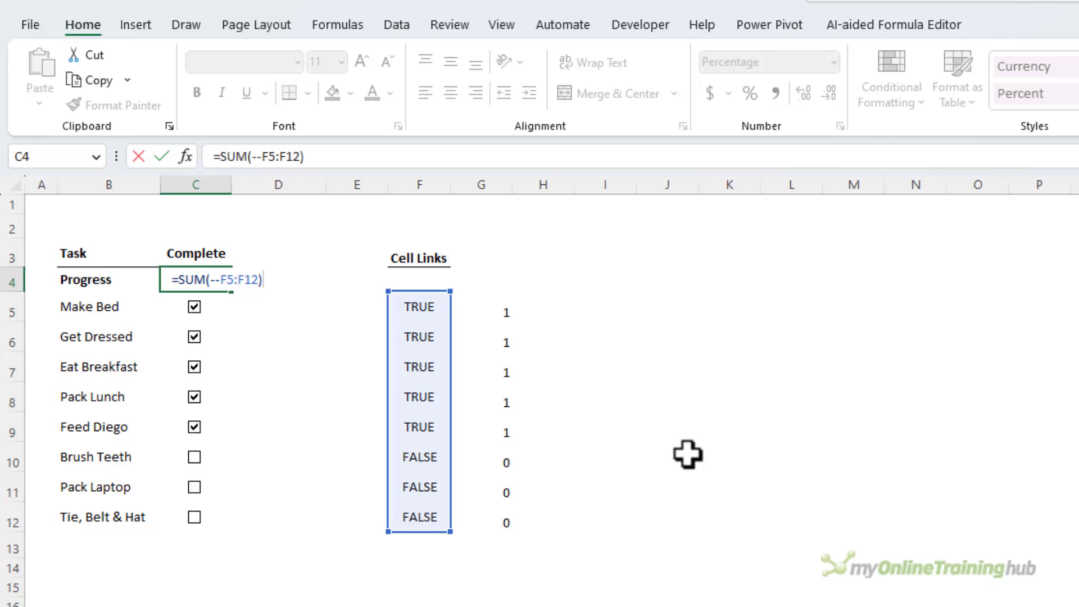
key(Return)
key(Up)
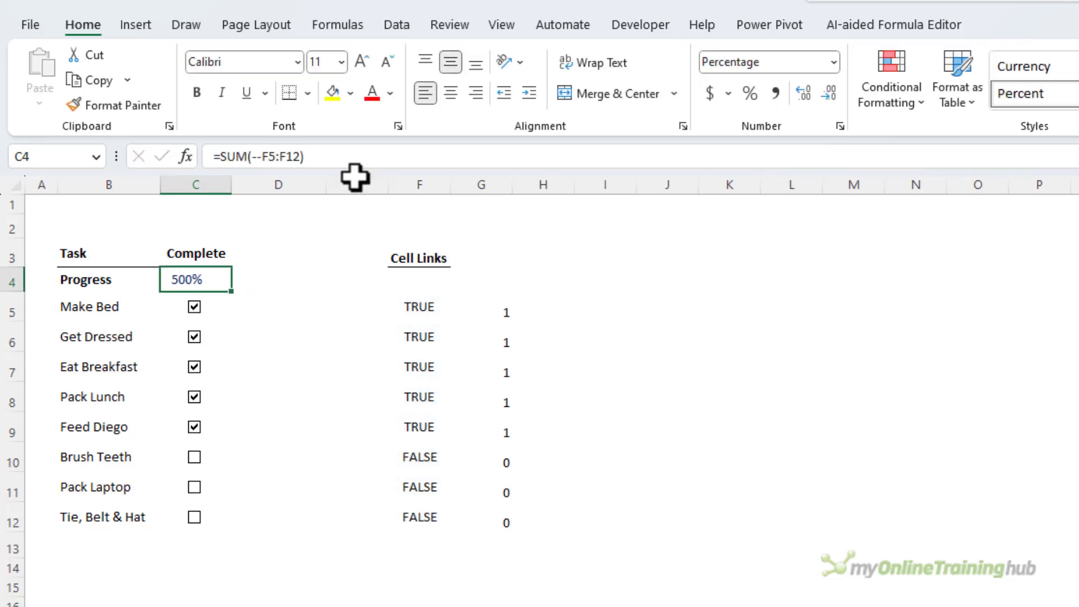
Extend the Progress formula in C4 to =SUM(--F5:F12)/COUNT(--F5:F12)
click(333, 156)
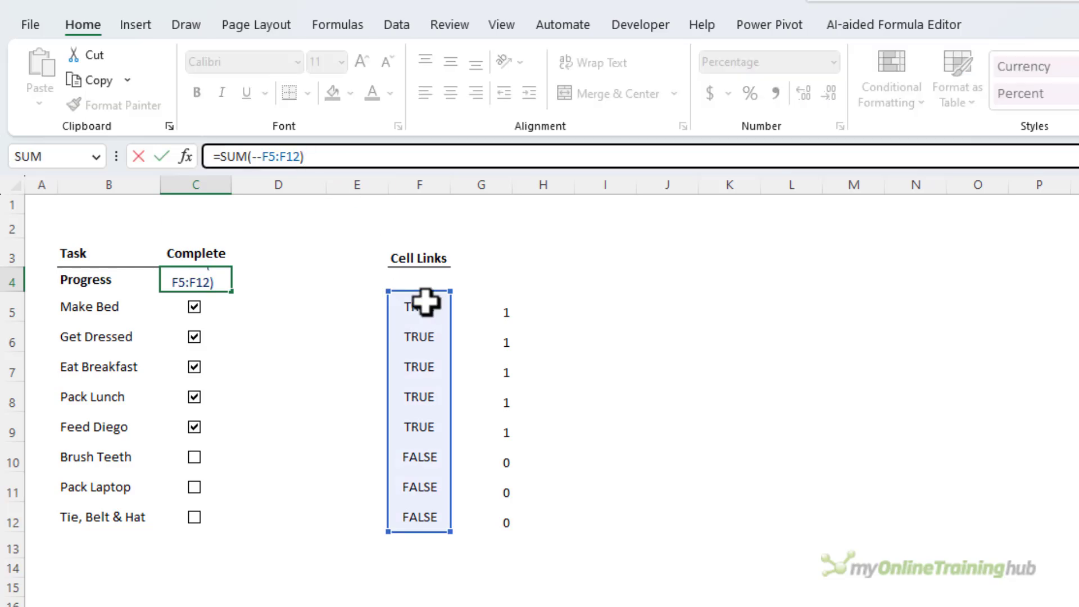
text(/count)
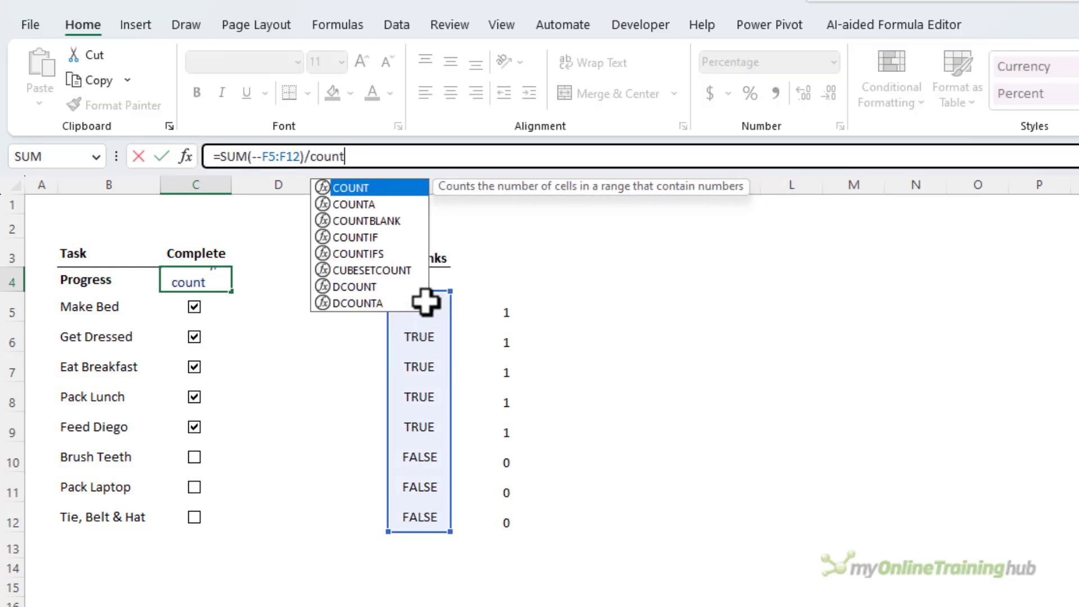
key(Tab)
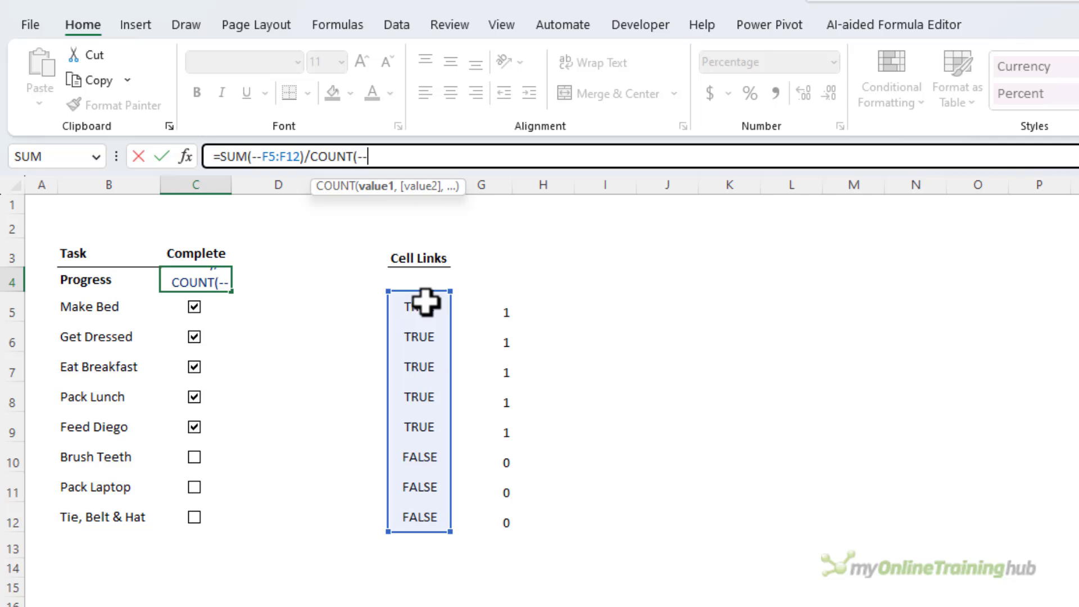
drag(426, 303, 424, 517)
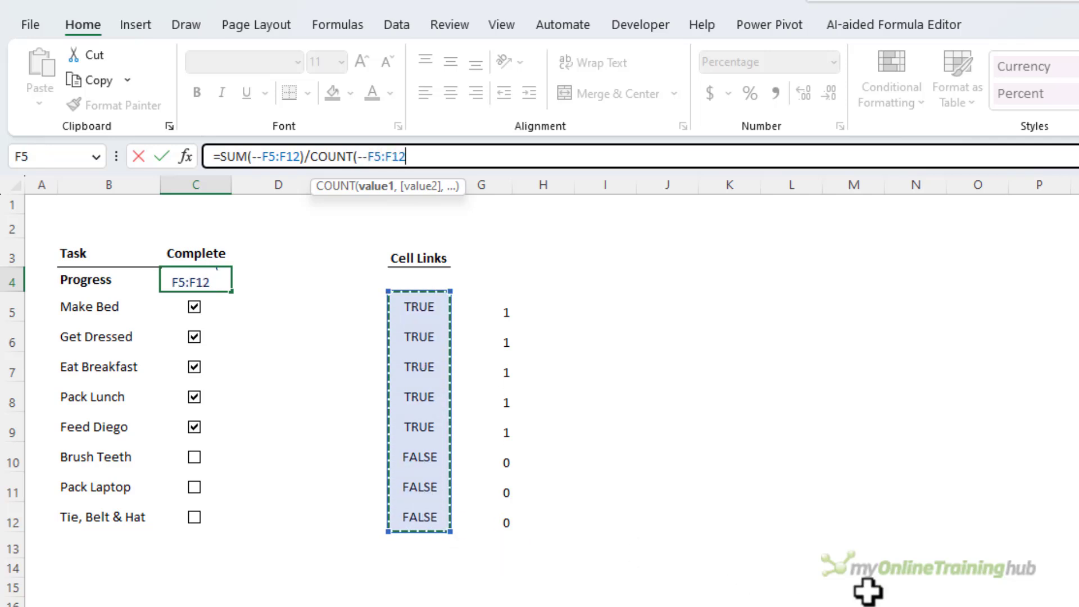
text())
key(ctrl+Return)
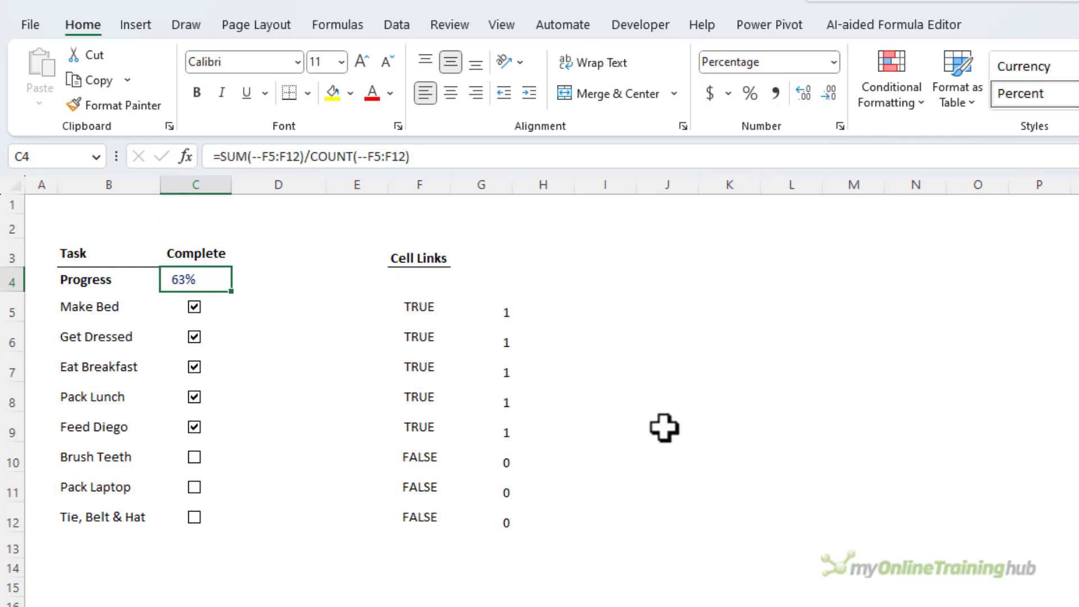
double_click(330, 156)
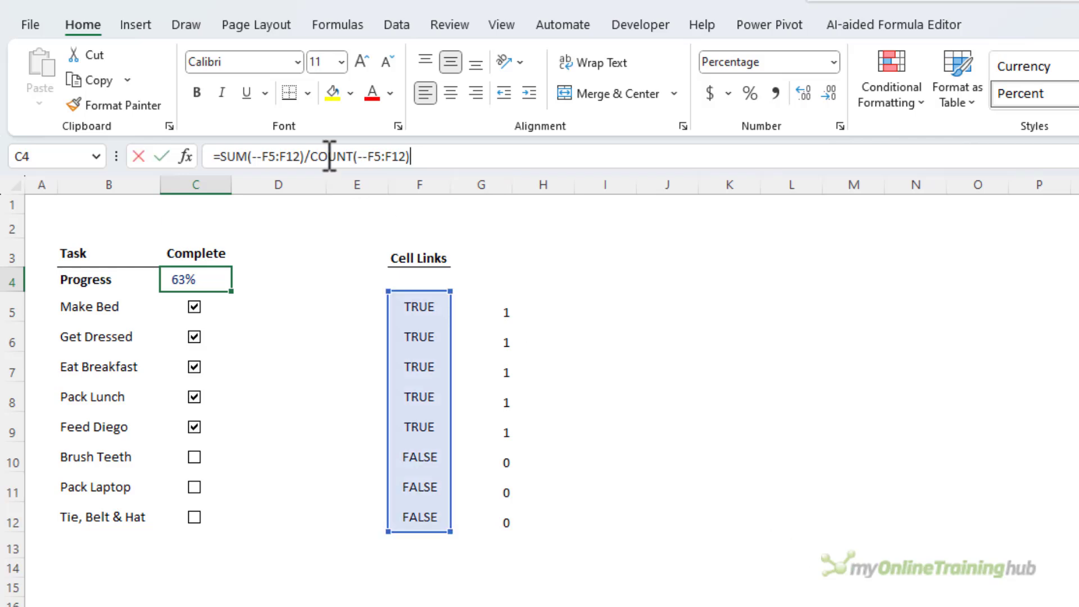
click(363, 156)
text(--)
key(ctrl+Return)
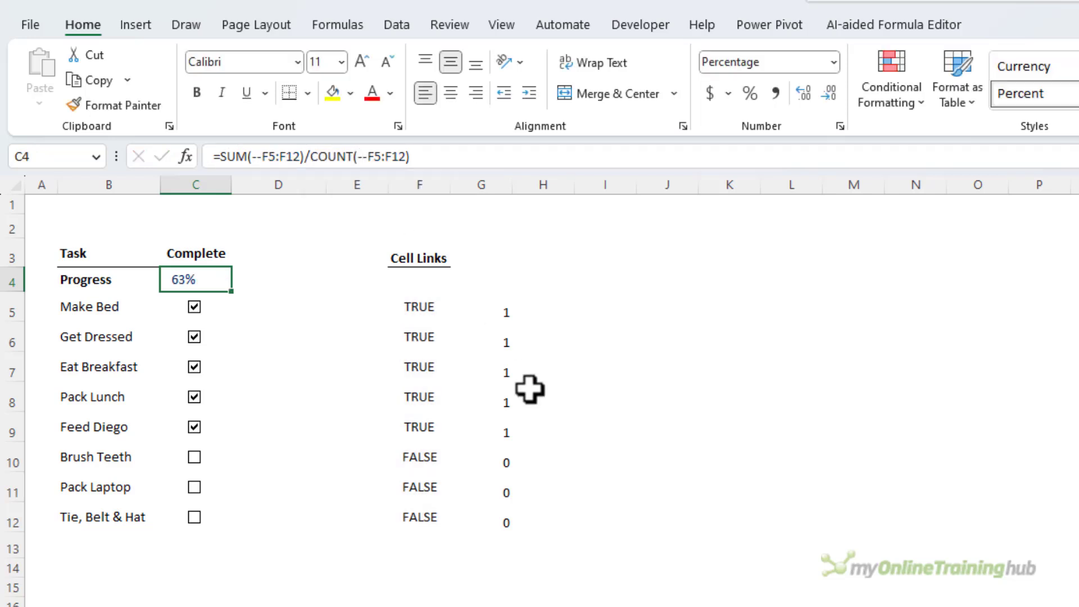
Delete the helper formulas in cells G5:G12
drag(495, 309, 501, 514)
key(Delete)
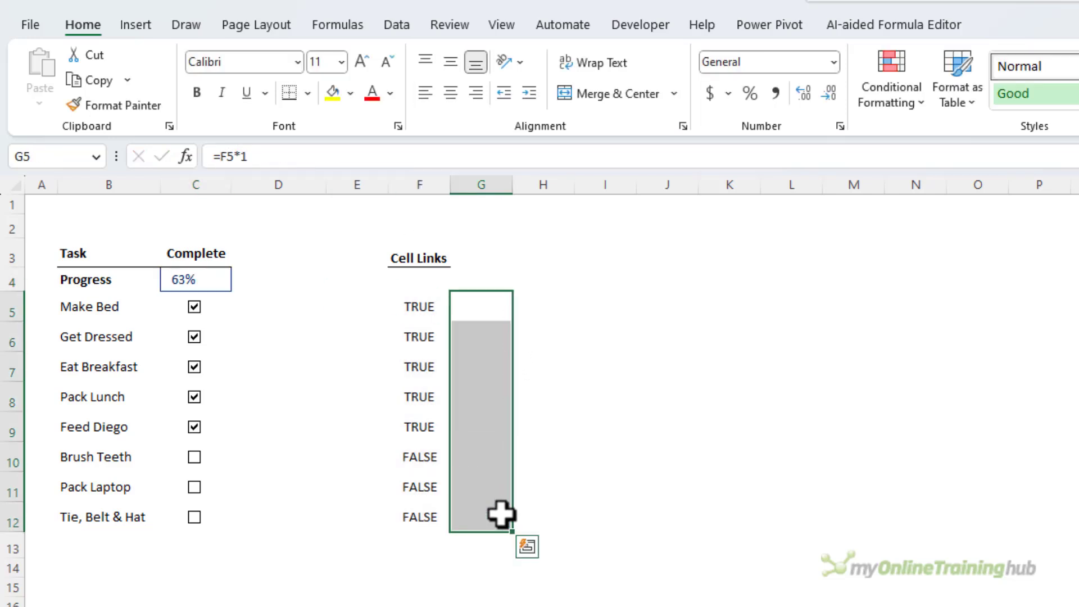
Apply solid blue data bar conditional formatting to Progress cell C4
click(207, 281)
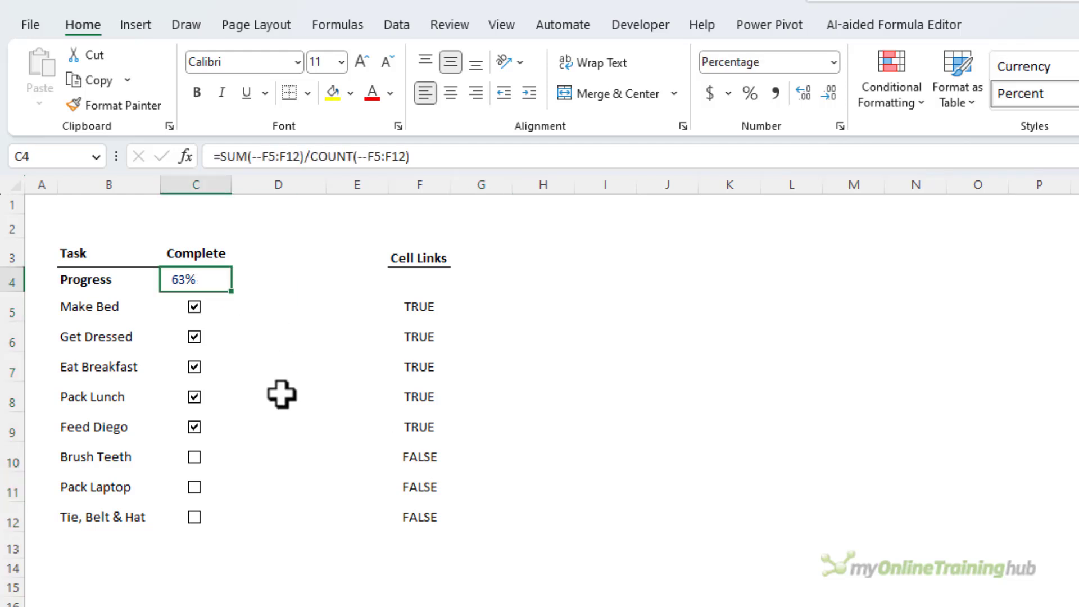
click(870, 106)
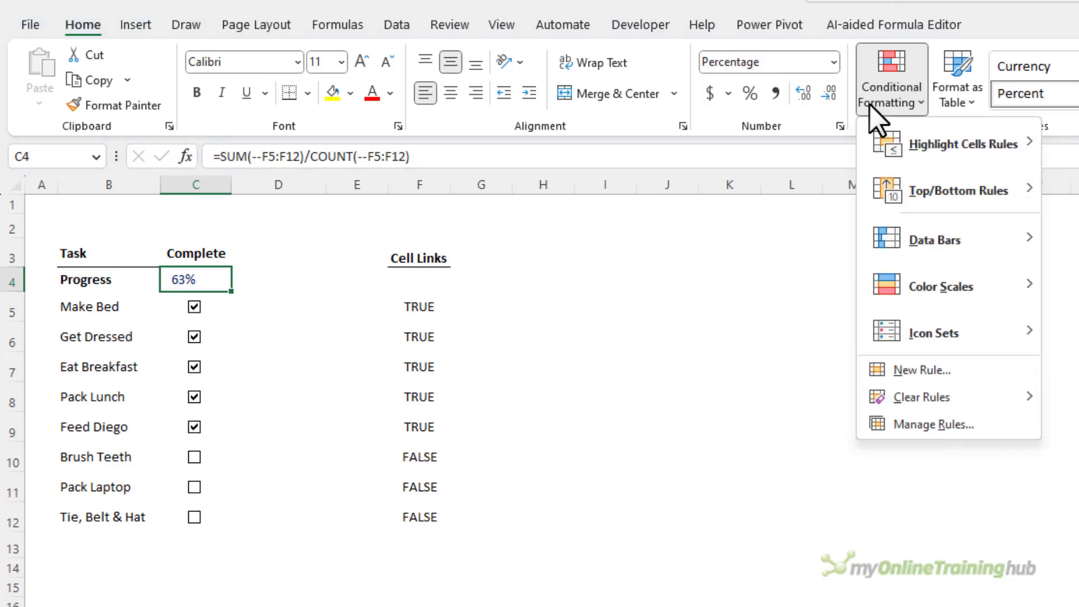
mouse_move(956, 240)
click(1058, 370)
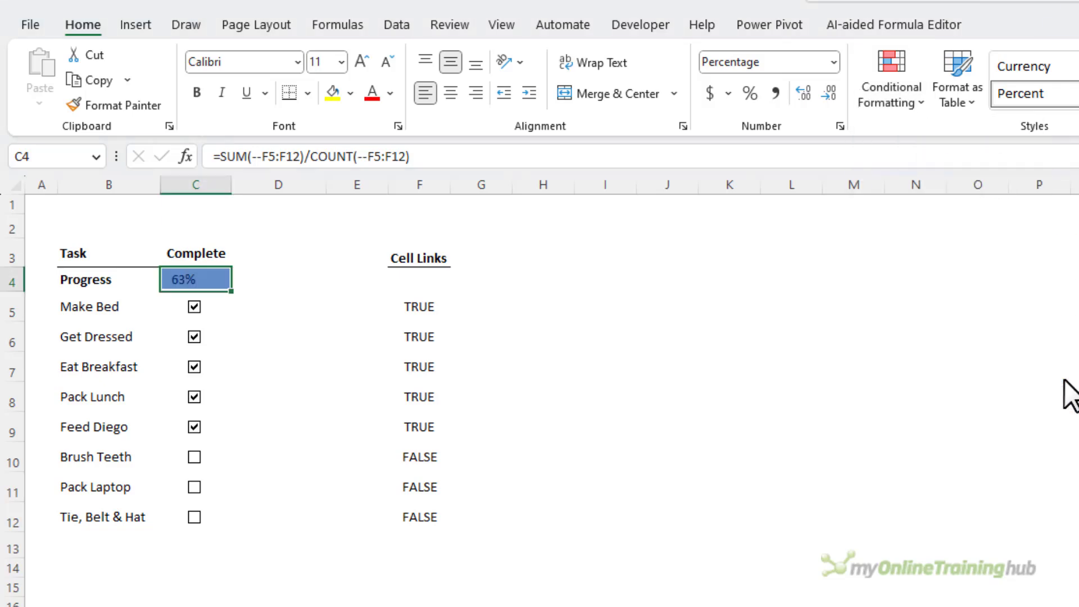
Edit the data bar rule of cell C4 so that its minimum is the Number 0
click(894, 100)
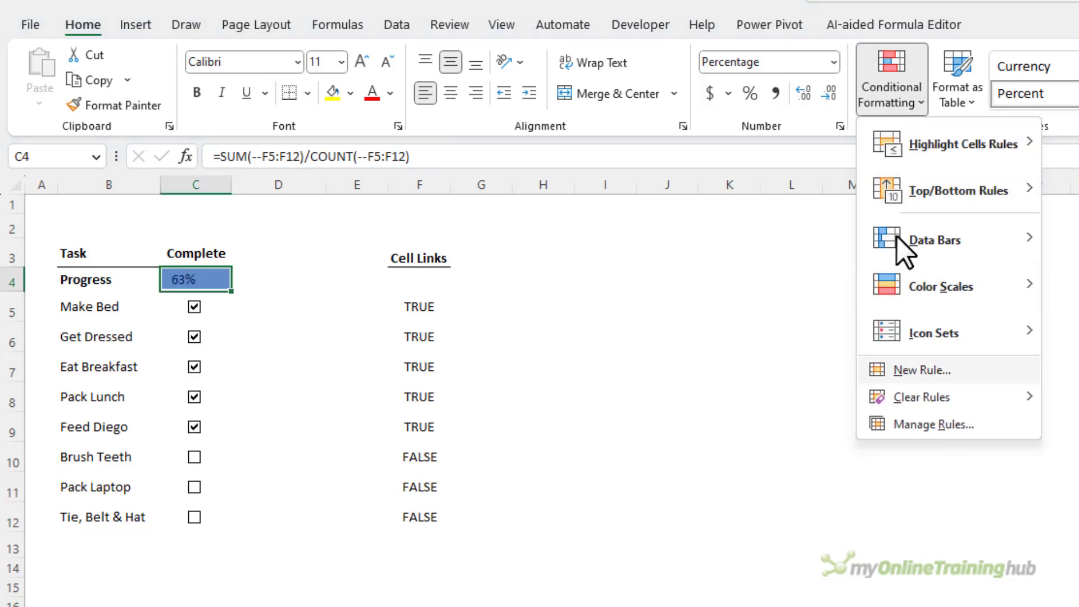
click(899, 423)
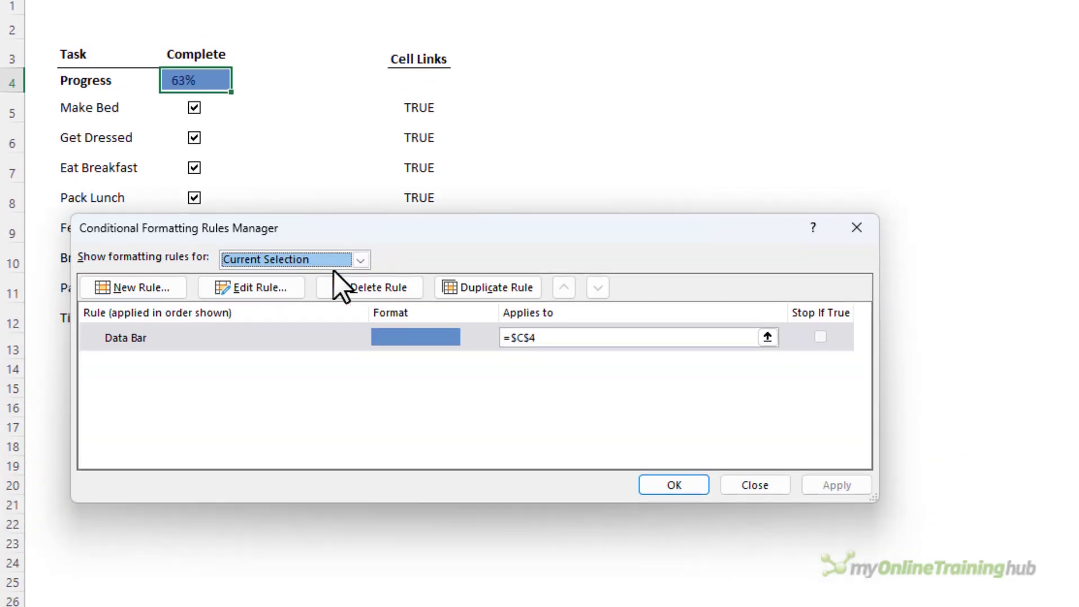
click(285, 535)
double_click(286, 335)
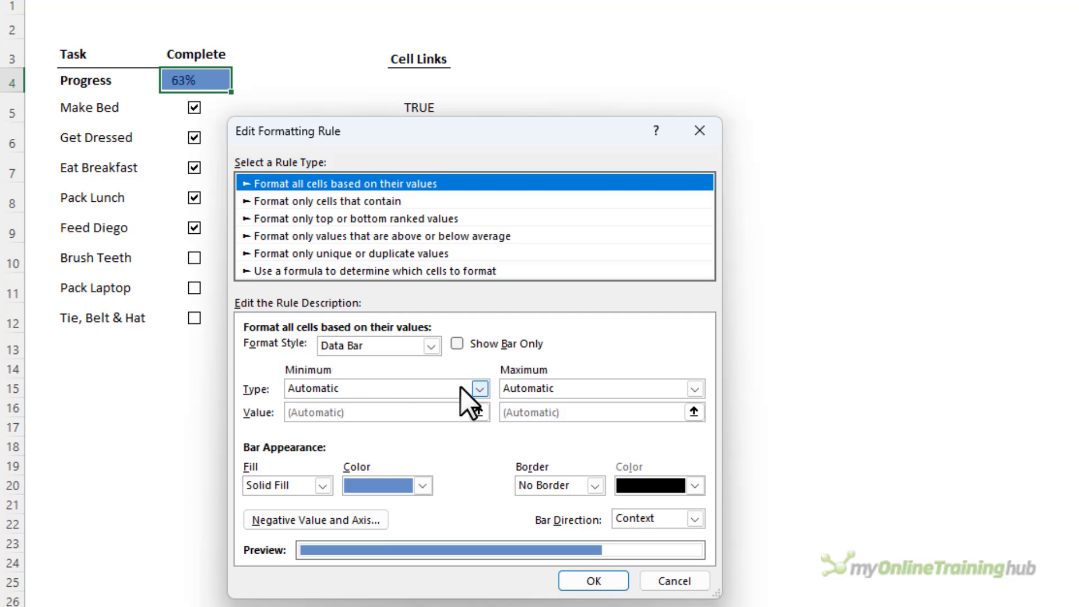
click(479, 389)
click(343, 420)
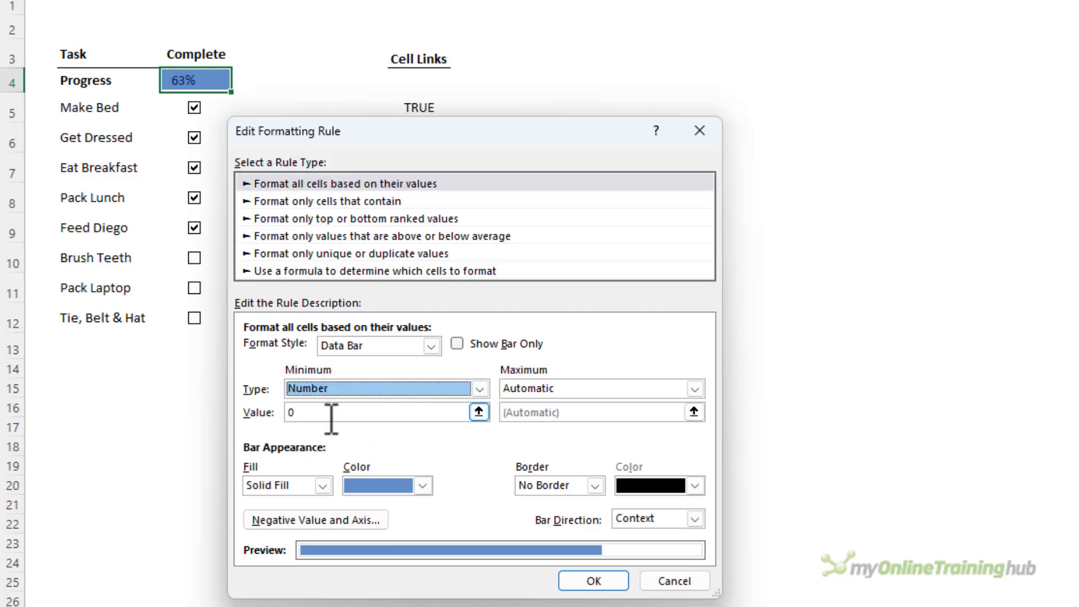
click(332, 416)
Set the data bar's maximum to the Number 1 and apply the edited rule to cell C4
click(696, 389)
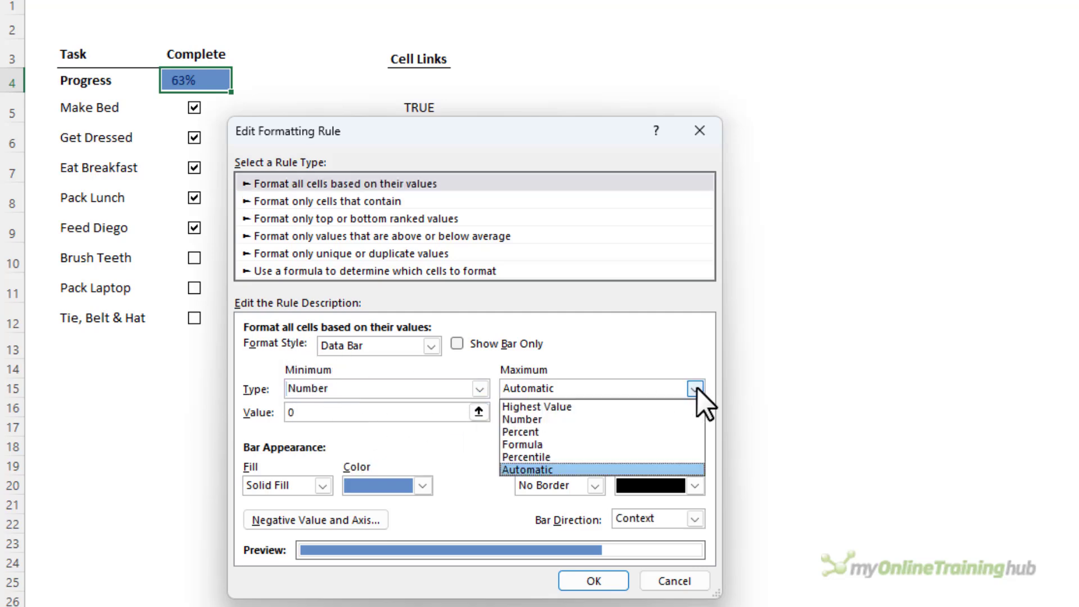
click(587, 421)
key(Tab)
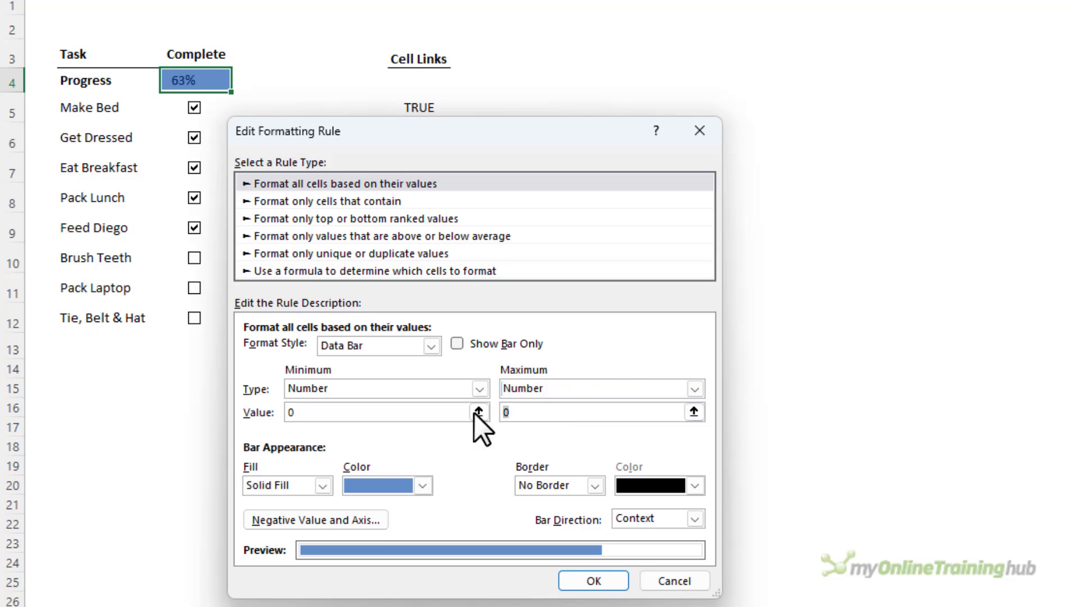
text(1)
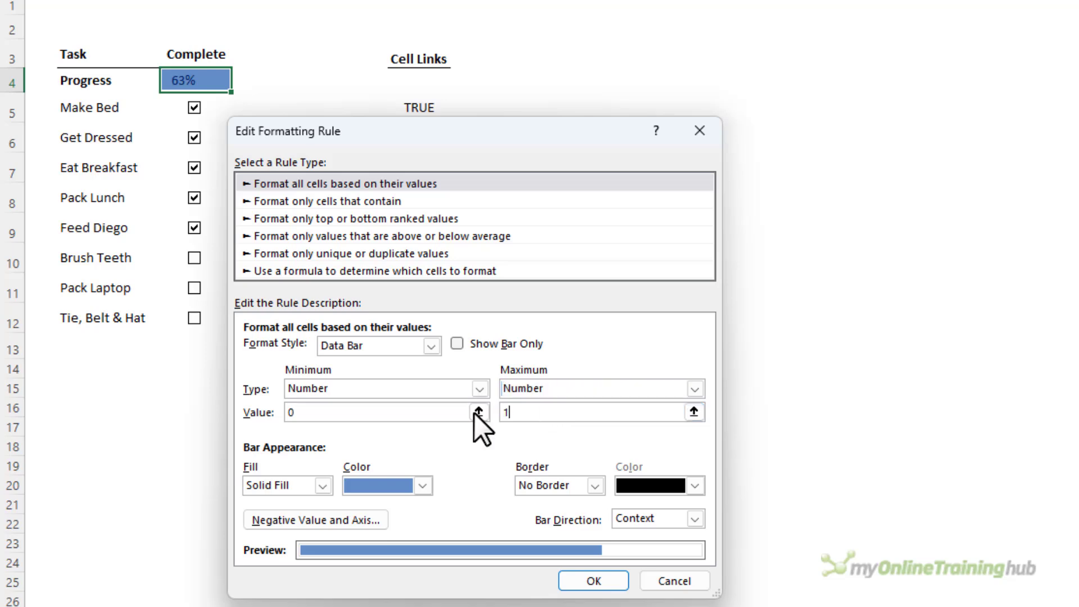
click(595, 581)
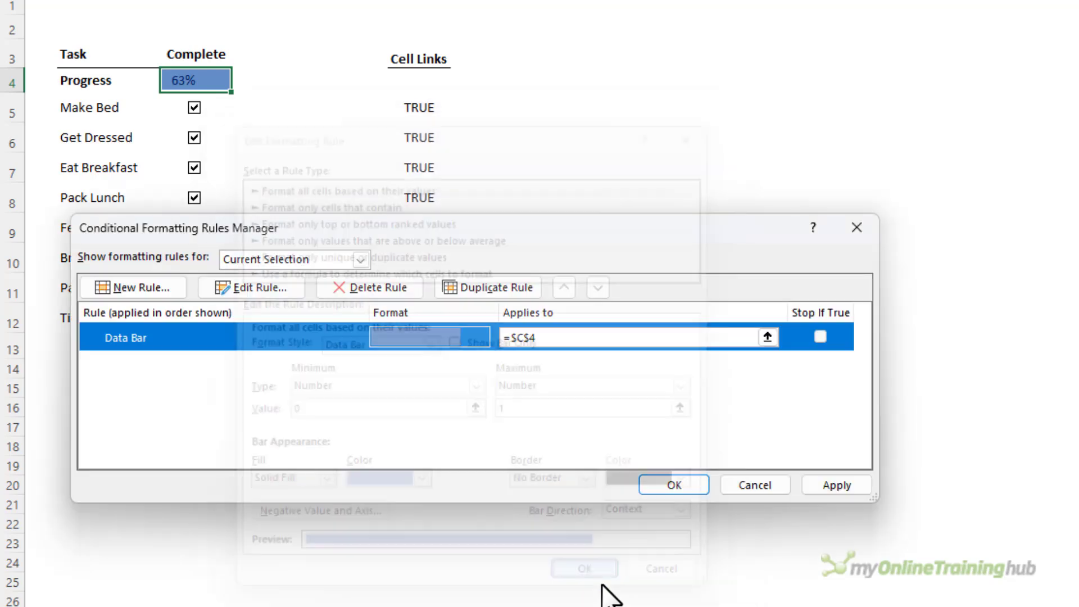
click(647, 487)
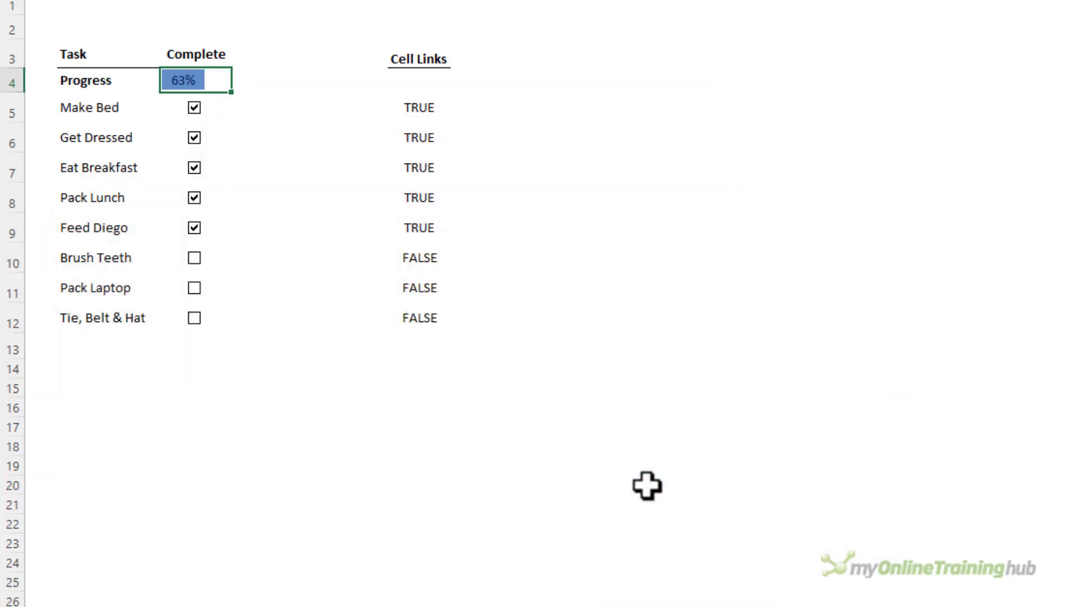
Tick the check boxes for Brush Teeth, Pack Laptop and Tie, Belt & Hat
click(193, 258)
click(196, 288)
click(196, 317)
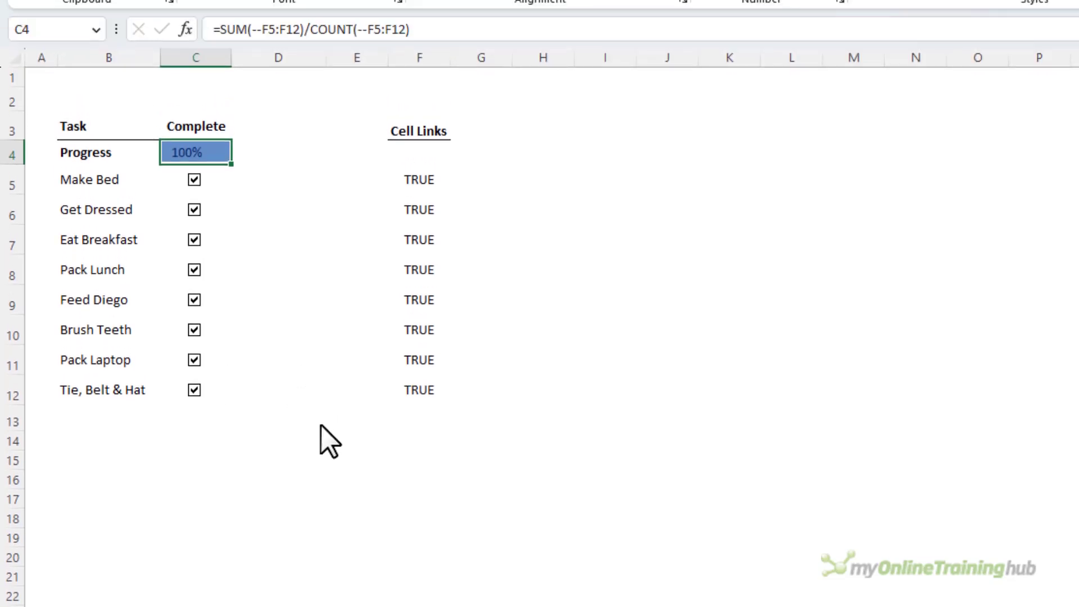
Begin an IF formula in cell B2 that returns "Let's get started!" when Progress cell C4 equals 0
click(107, 29)
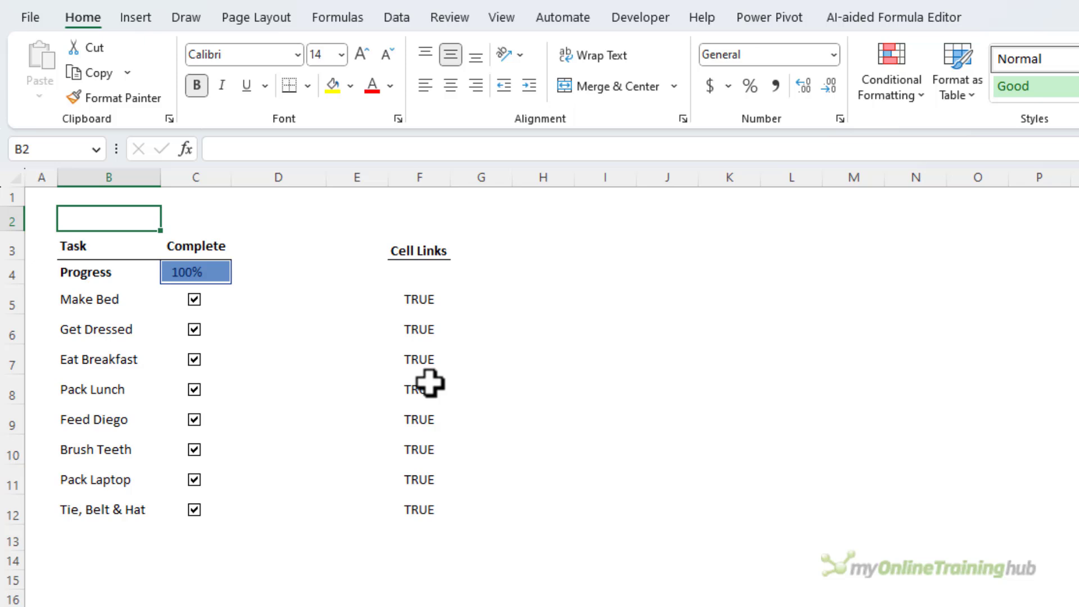
text(=if)
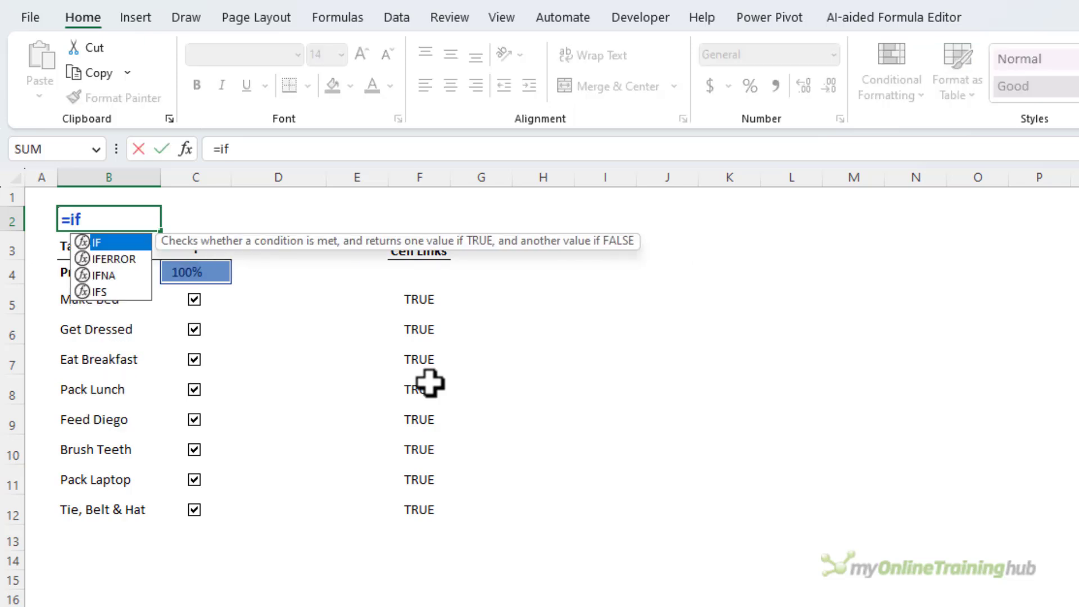
key(Tab)
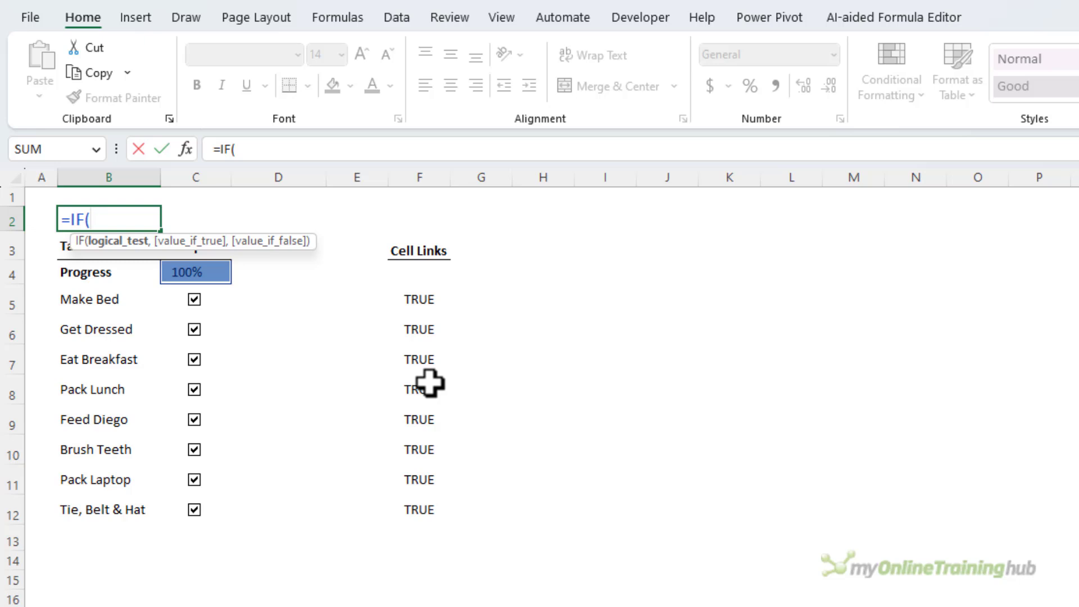
click(217, 278)
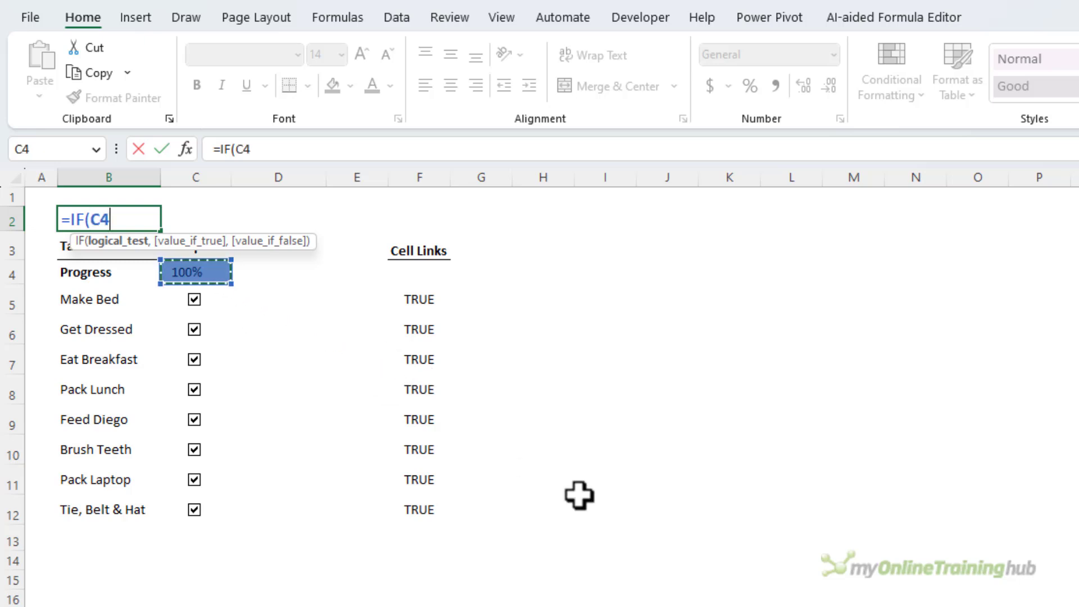
text(=)
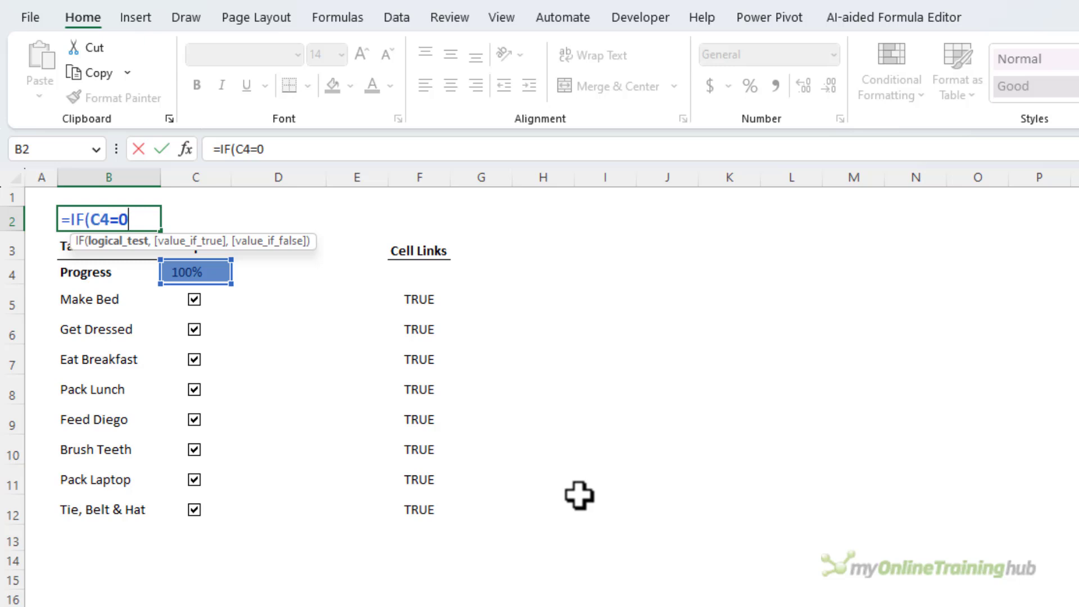
text(0,)
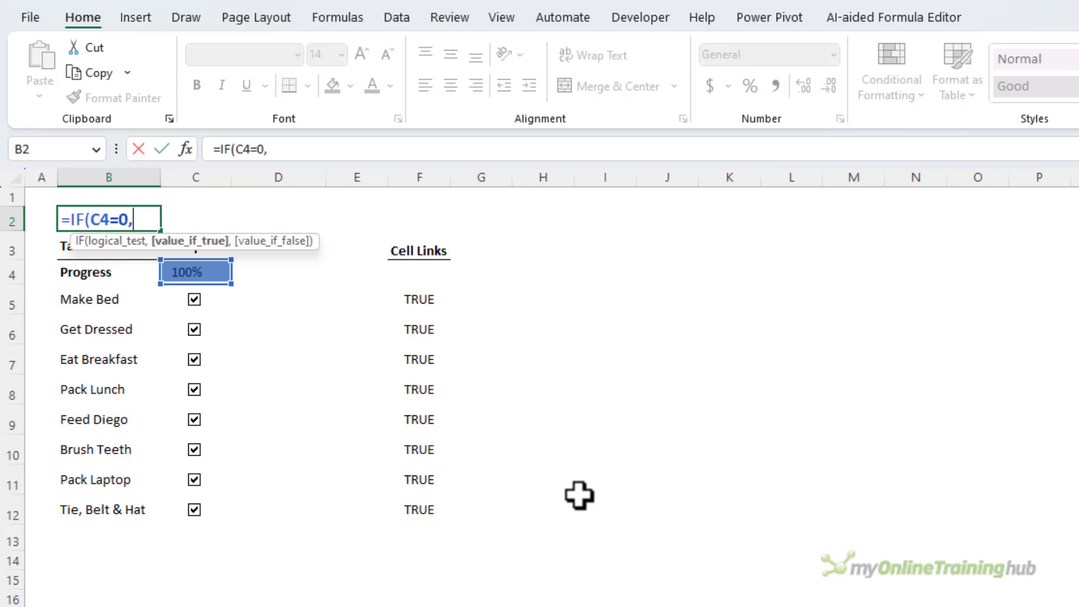
text("Let's get start)
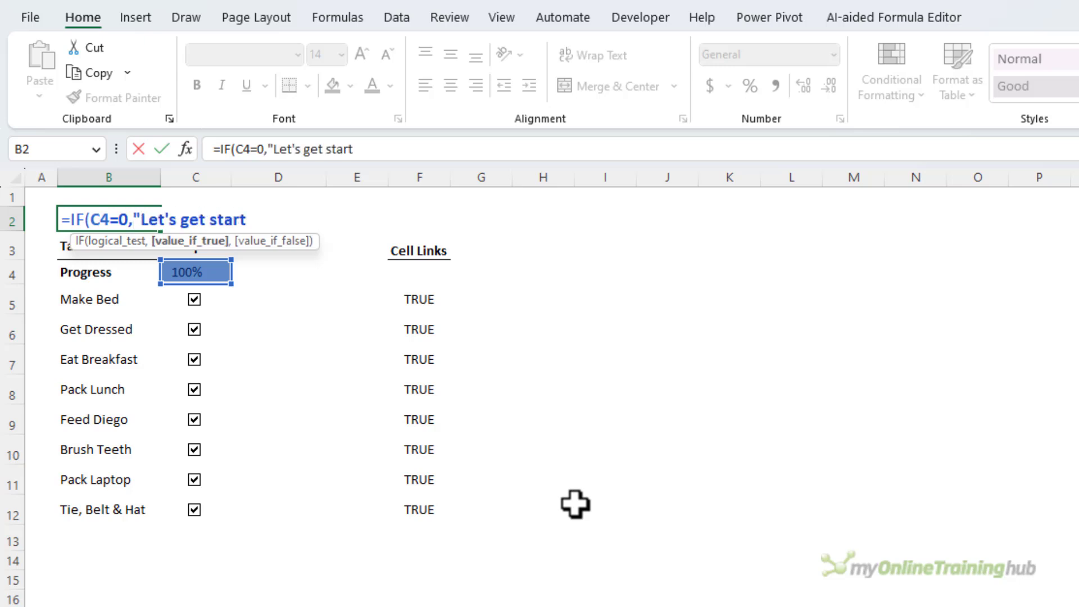
text(ed!",)
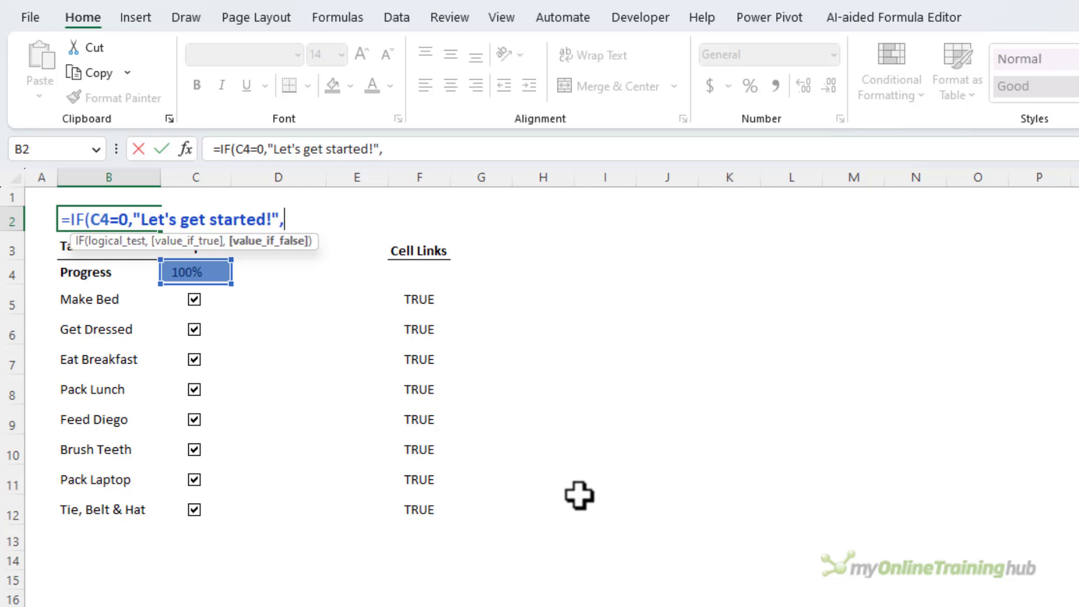
Nest an IF in the B2 formula that returns "Great job, only 1 task left!" when SUM(--F5:F12)=7
text(if)
key(Tab)
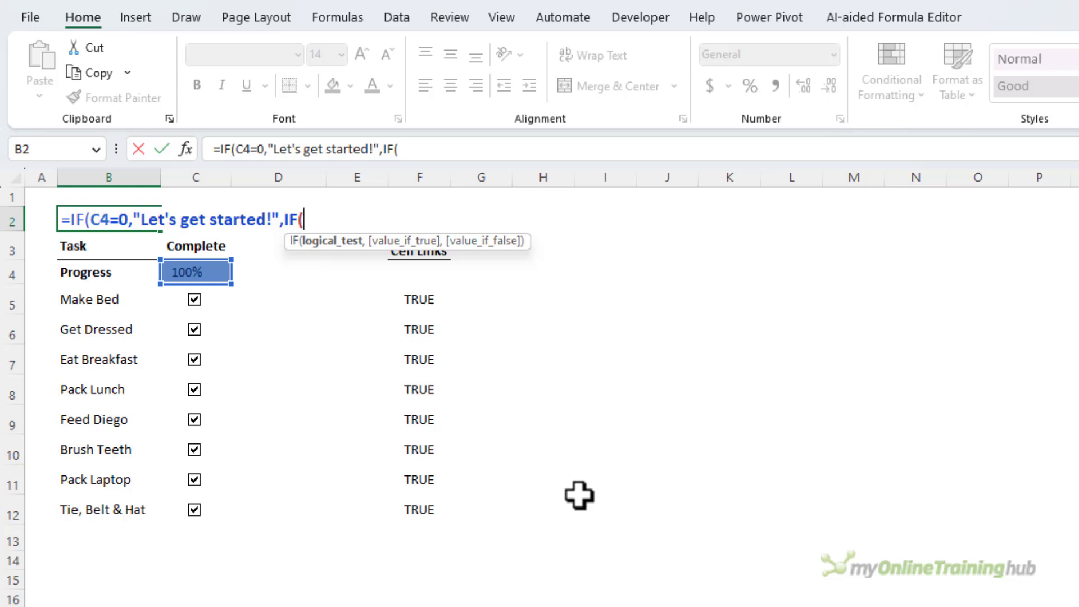
text(sum)
key(Tab)
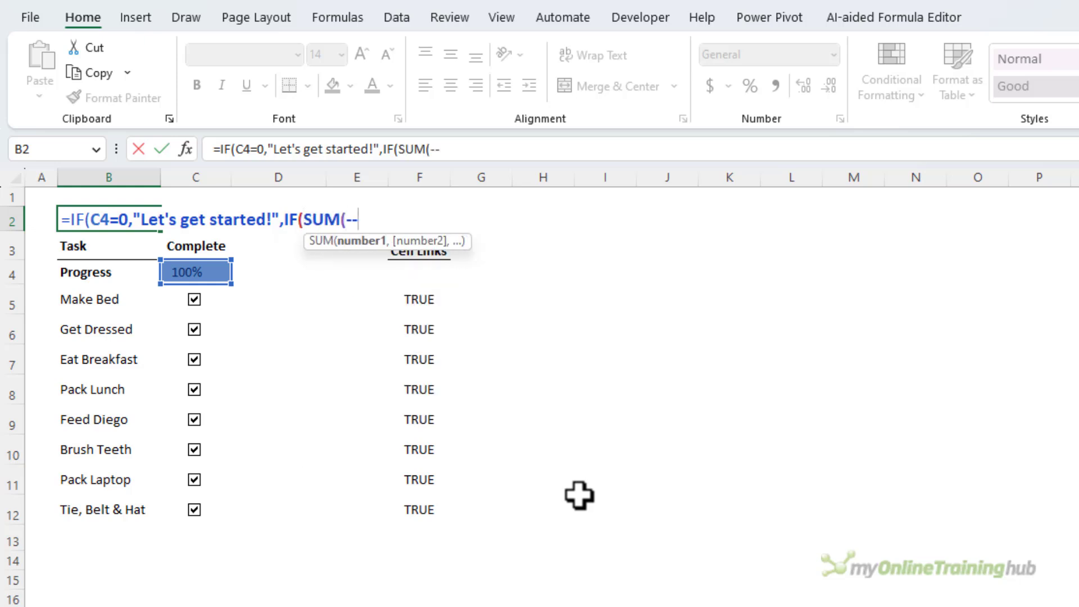
drag(444, 306, 439, 498)
text()=7)
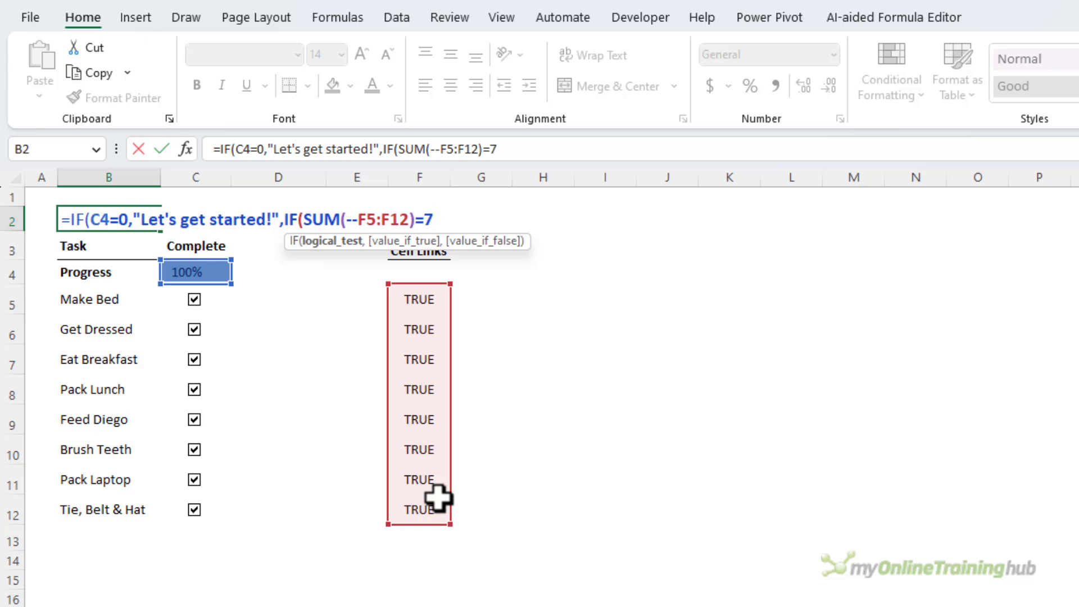
text(,)
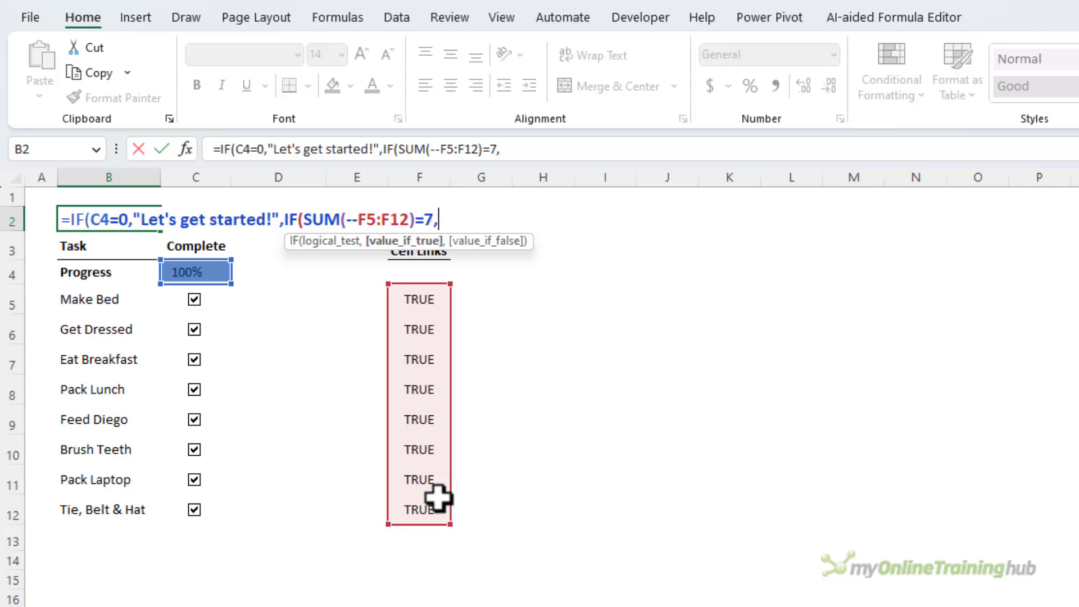
text("Great job, only 1 task l)
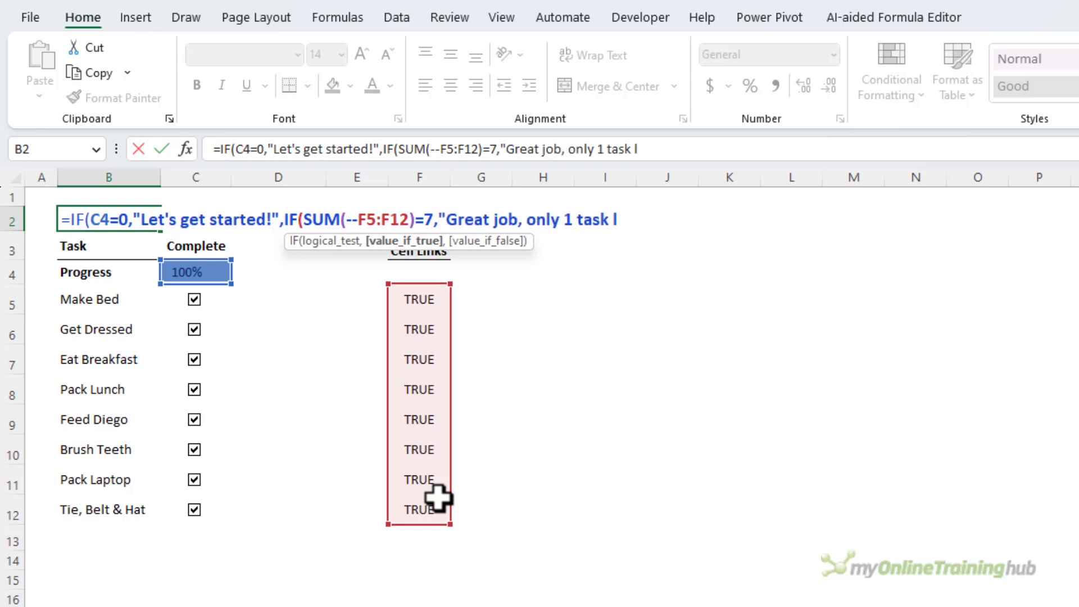
text(eft!",if)
Nest a further IF in the B2 formula that returns "Have a great day at school" when C4=1
key(Tab)
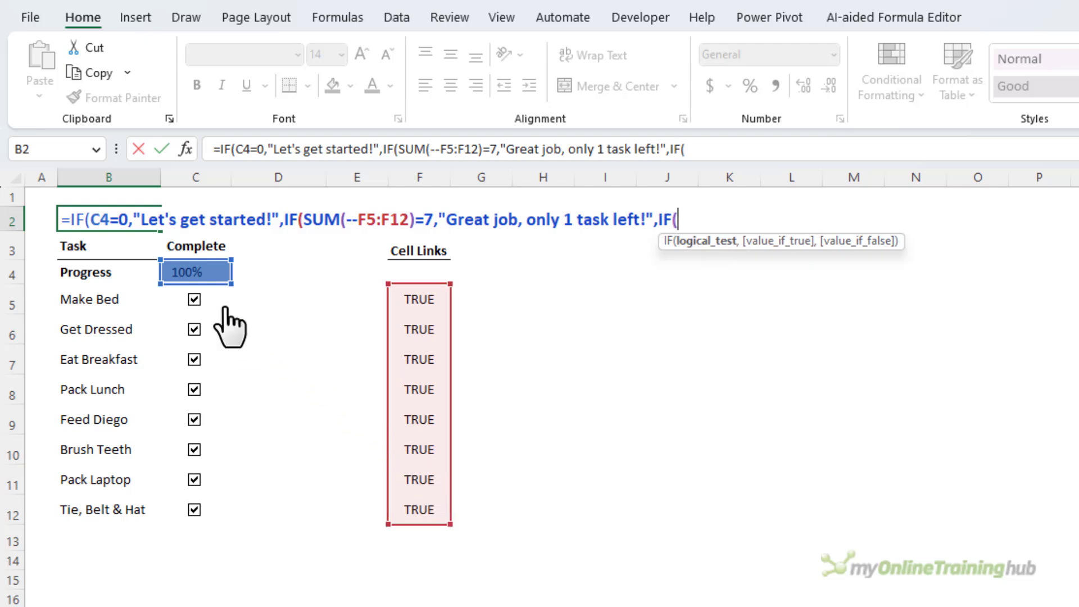
click(193, 274)
text(=1)
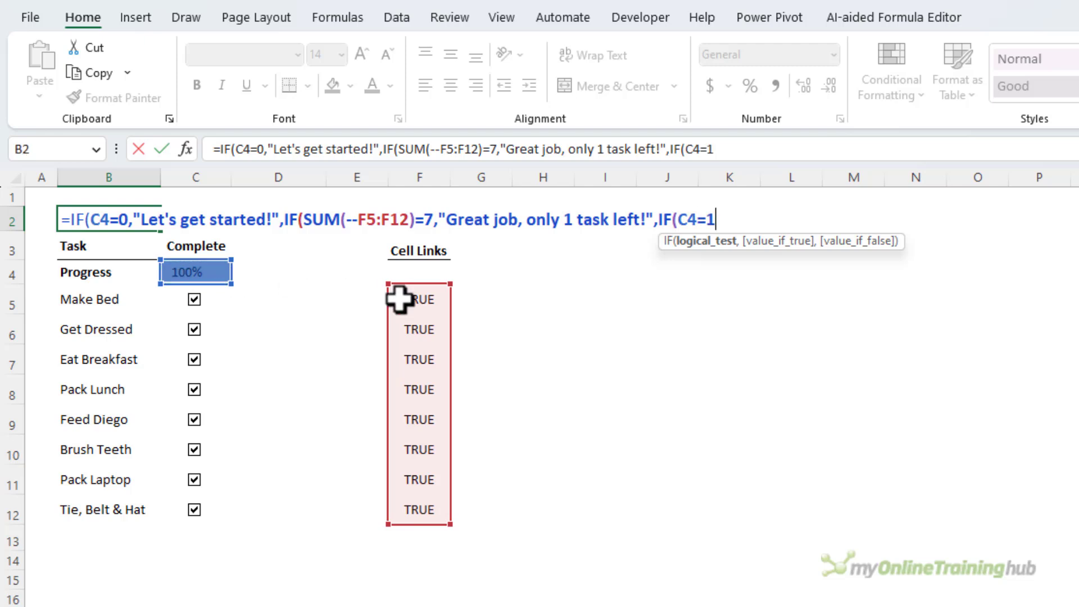
text(,)
text("Have a)
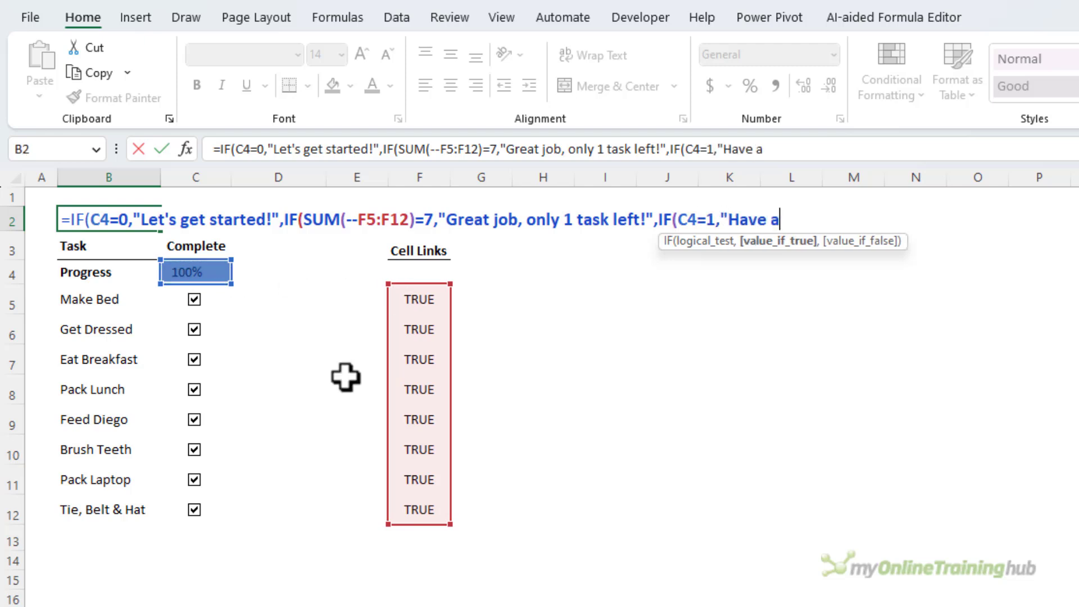
text( great day at school",)
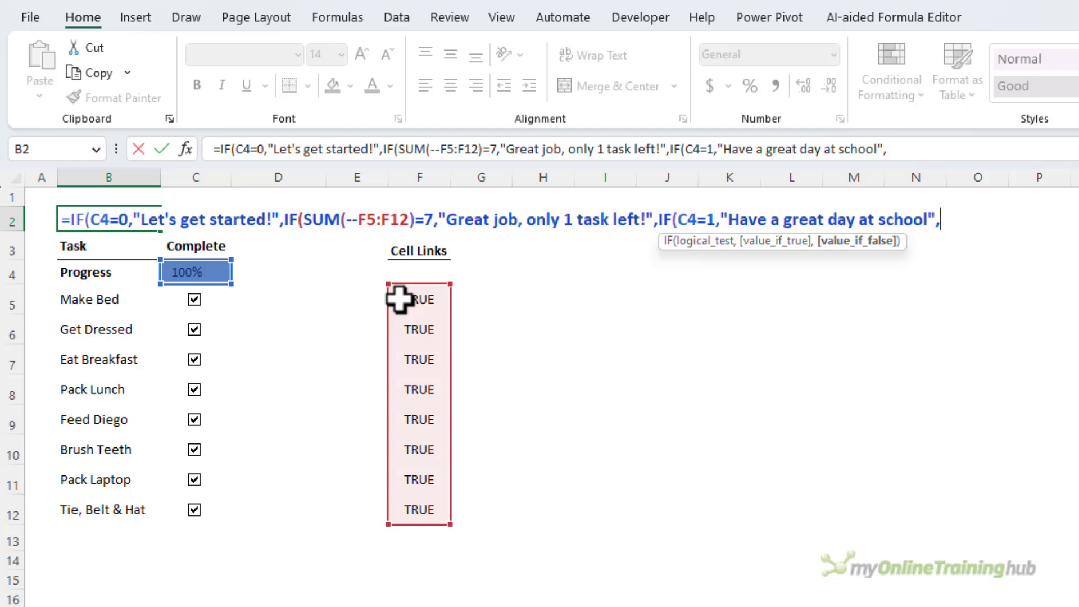
Complete the B2 formula with the fallback "Keep going only "&COUNTIF(F5:F12,FALSE)&" tasks to go!" and enter it
text("Keep going only )
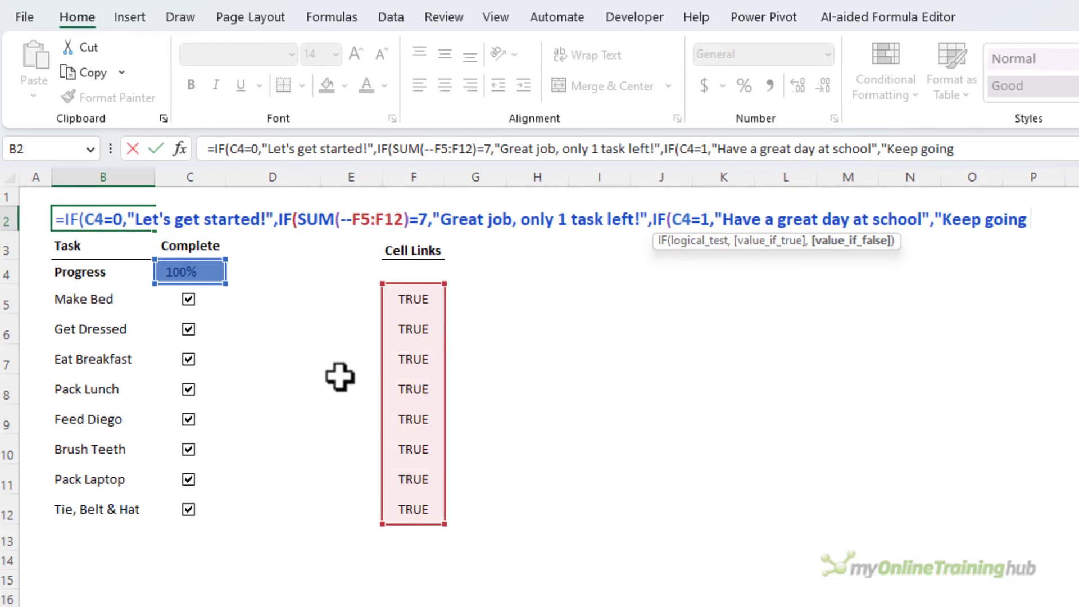
text("&)
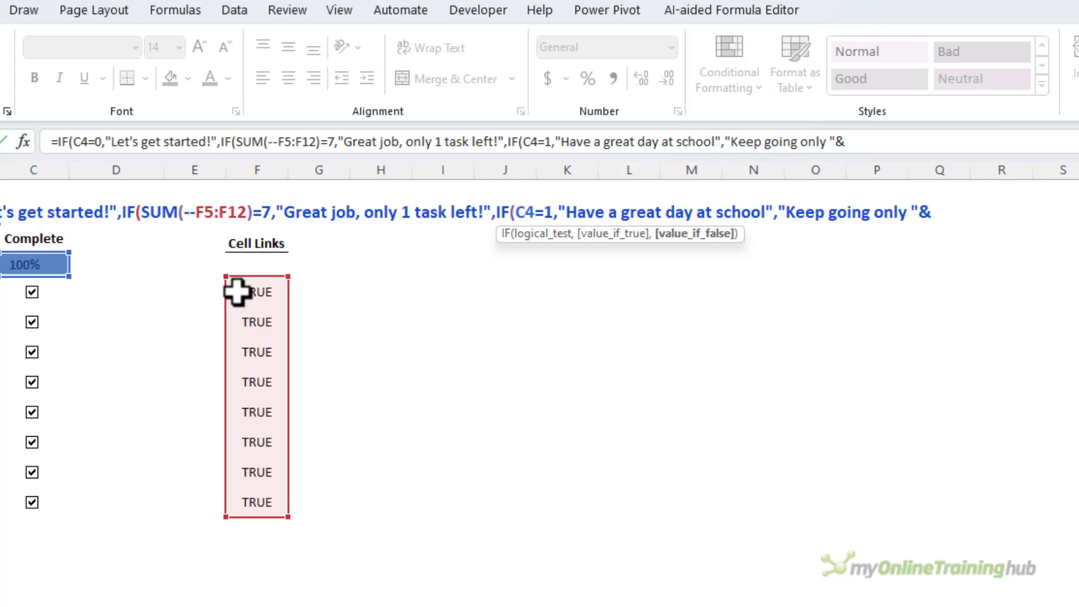
text(countif)
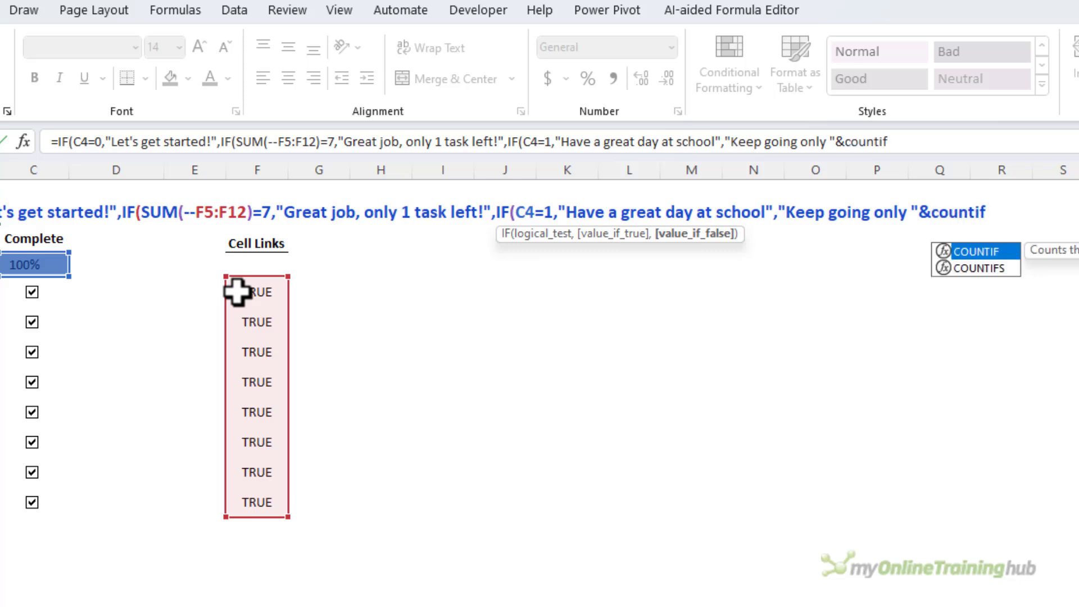
key(Tab)
drag(236, 292, 258, 509)
text(,)
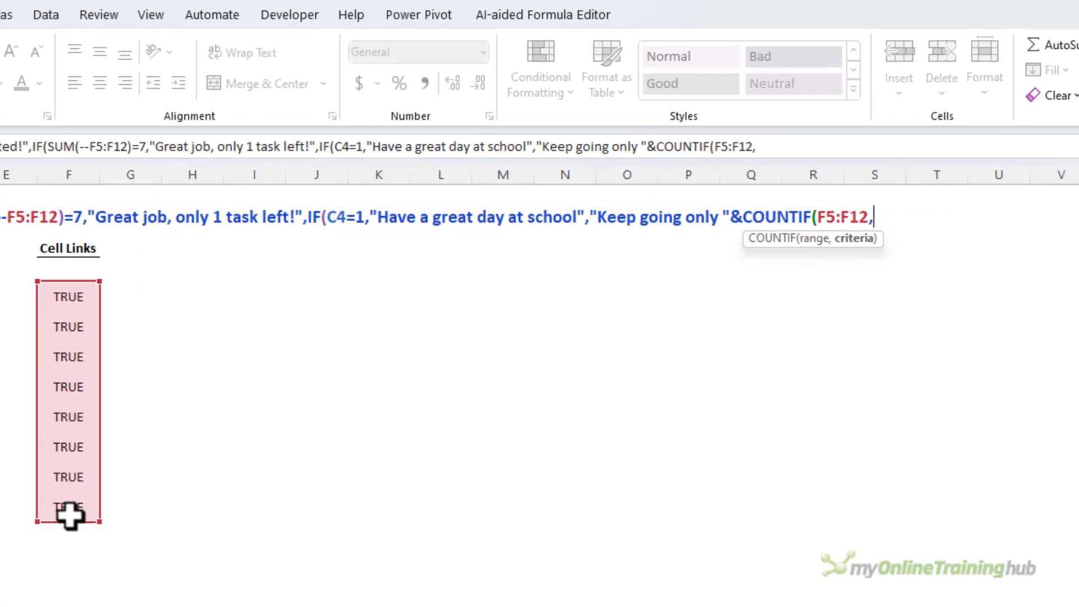
text(FALSE)
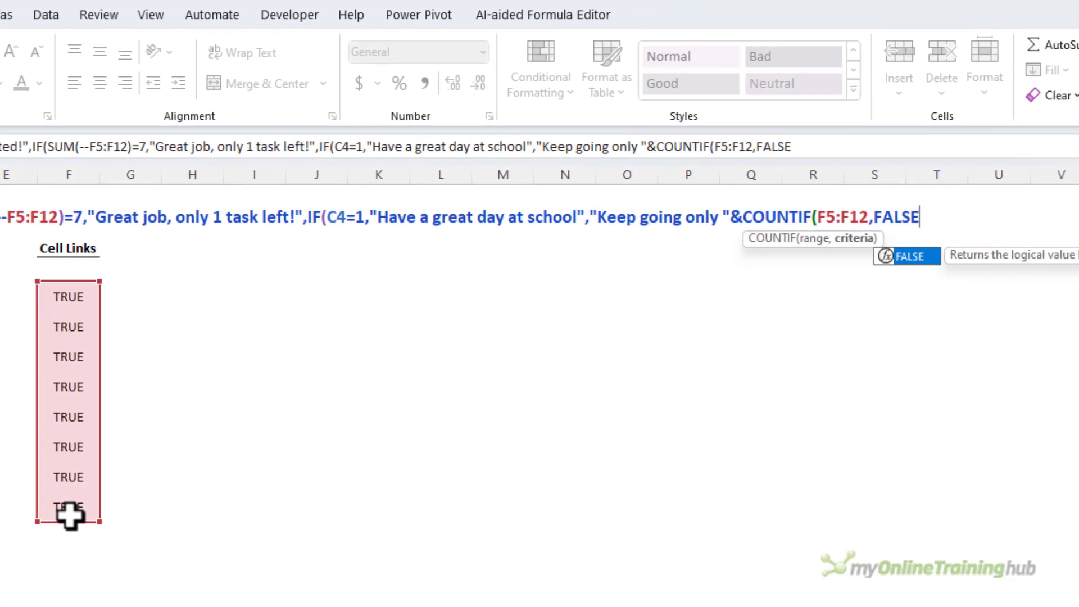
text())
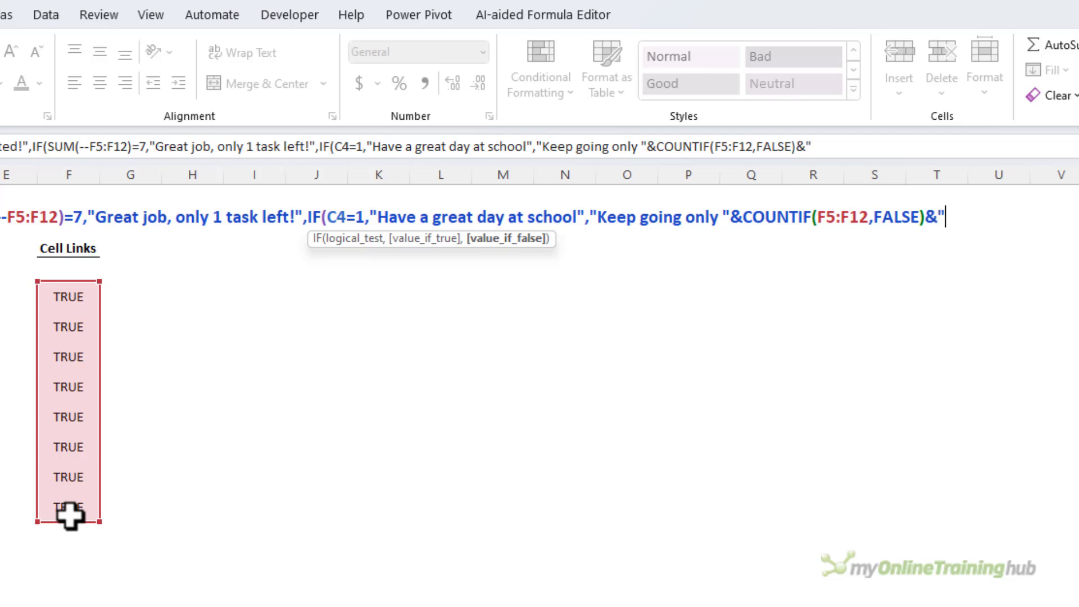
text(&" tasks to go!)
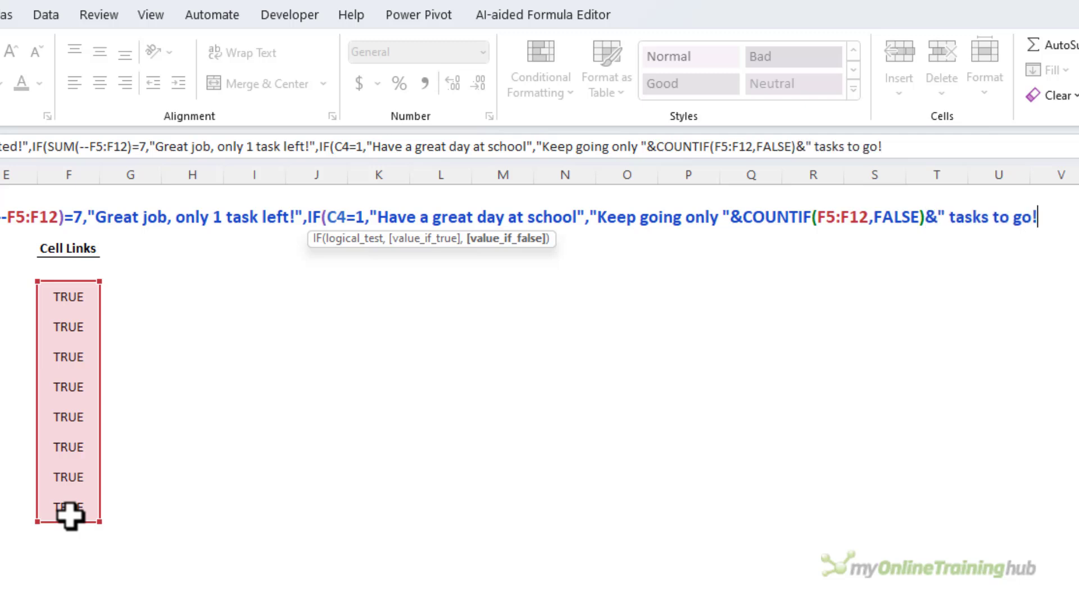
text("))
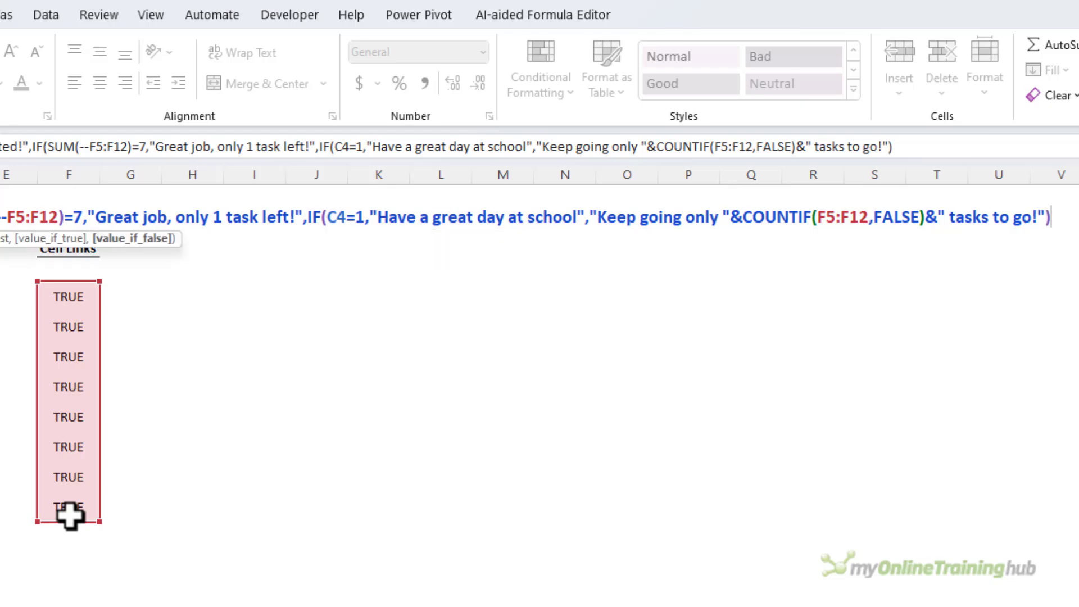
text())
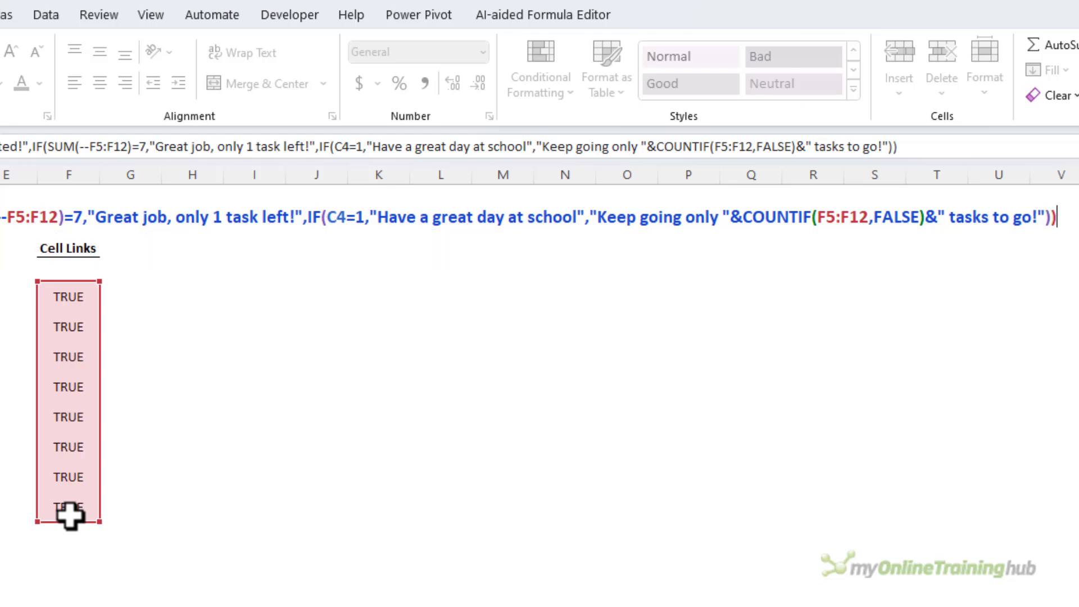
key(ctrl+Return)
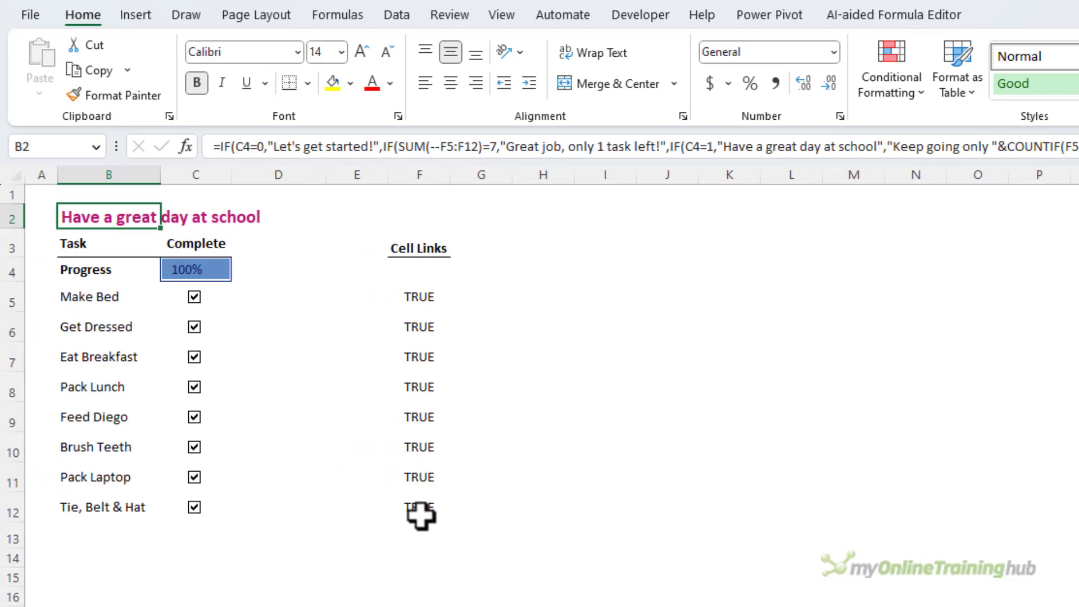
Clear the check boxes of all eight tasks, from Tie, Belt & Hat up to Make Bed, to test the status message
key(Up)
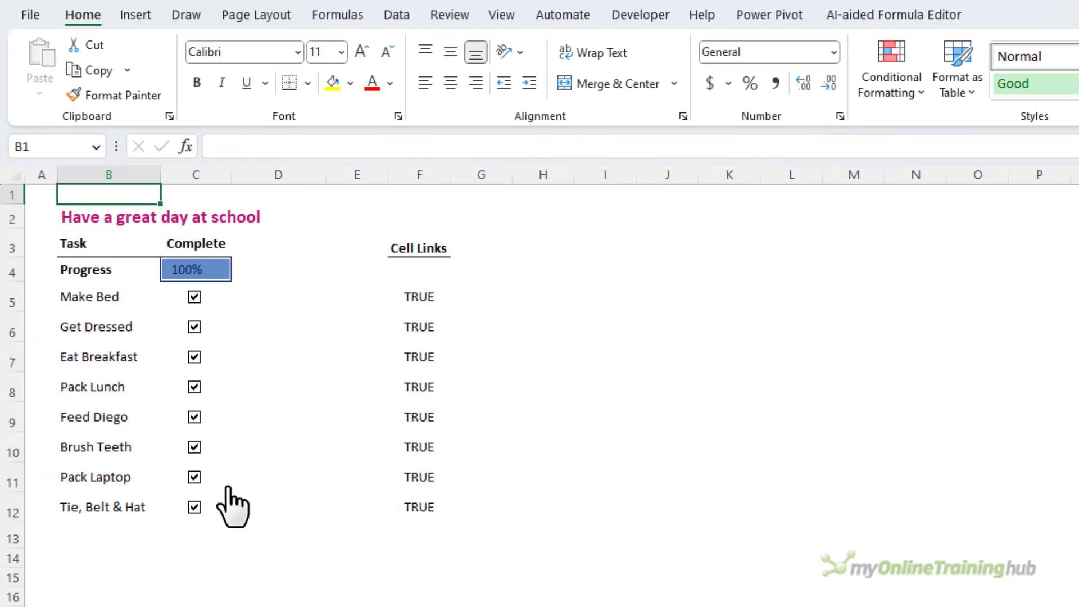
click(194, 507)
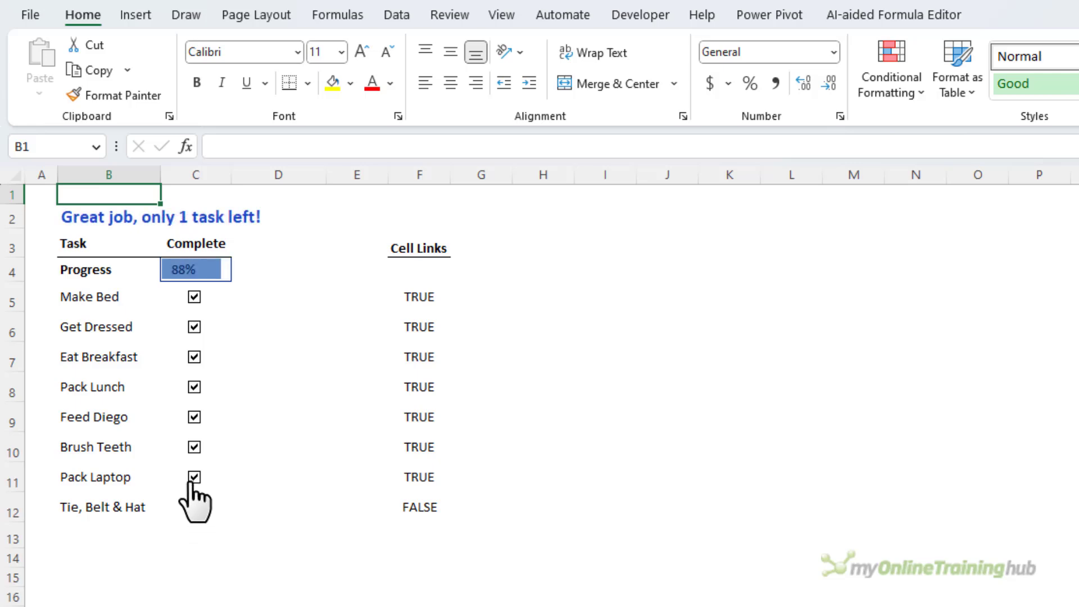
click(194, 477)
click(194, 447)
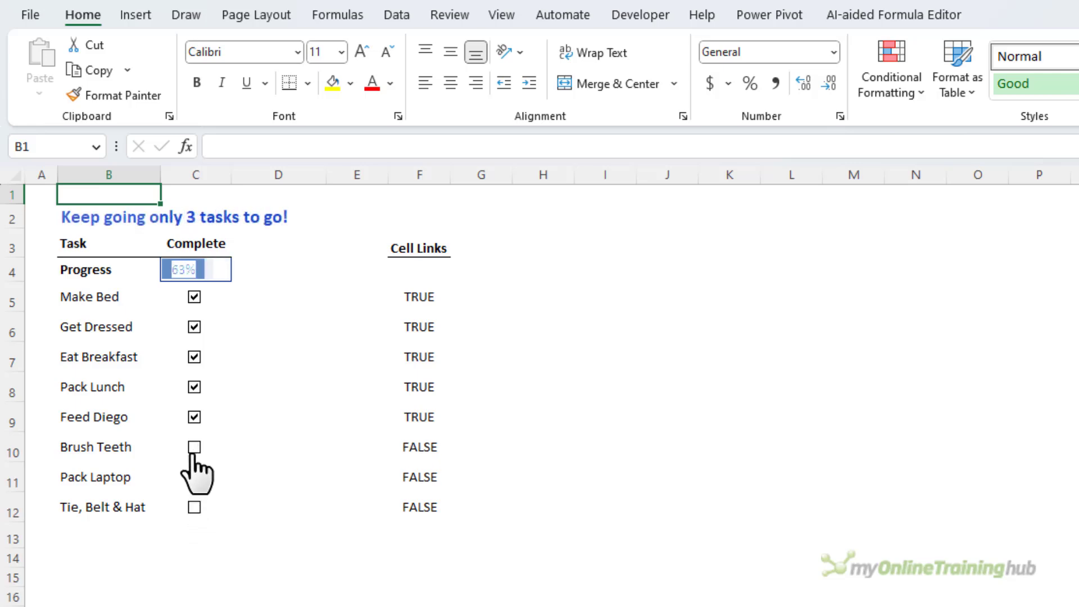
click(194, 417)
click(194, 387)
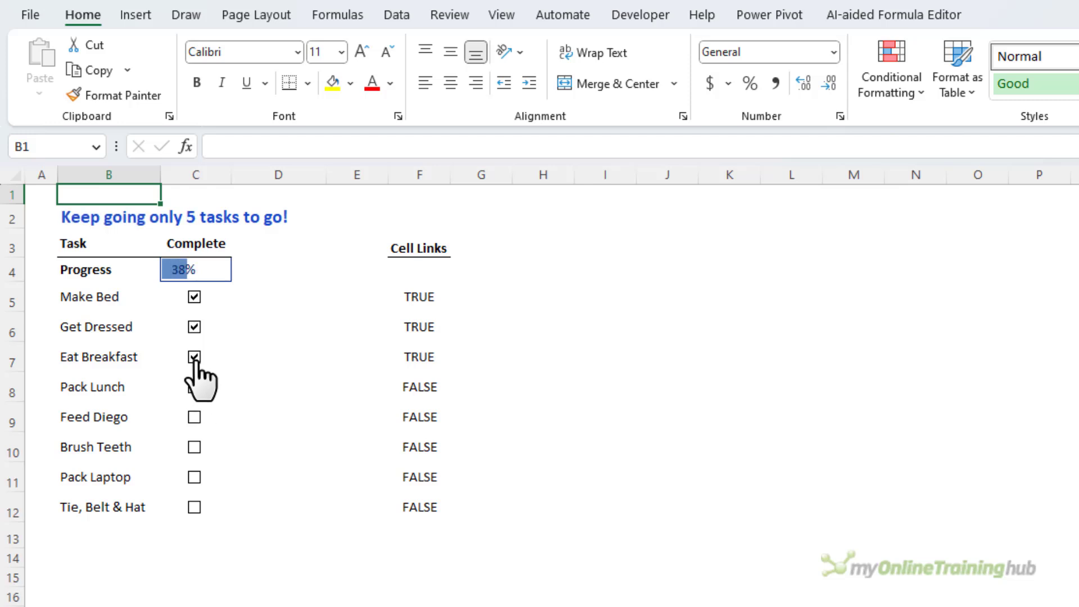
click(194, 357)
click(194, 327)
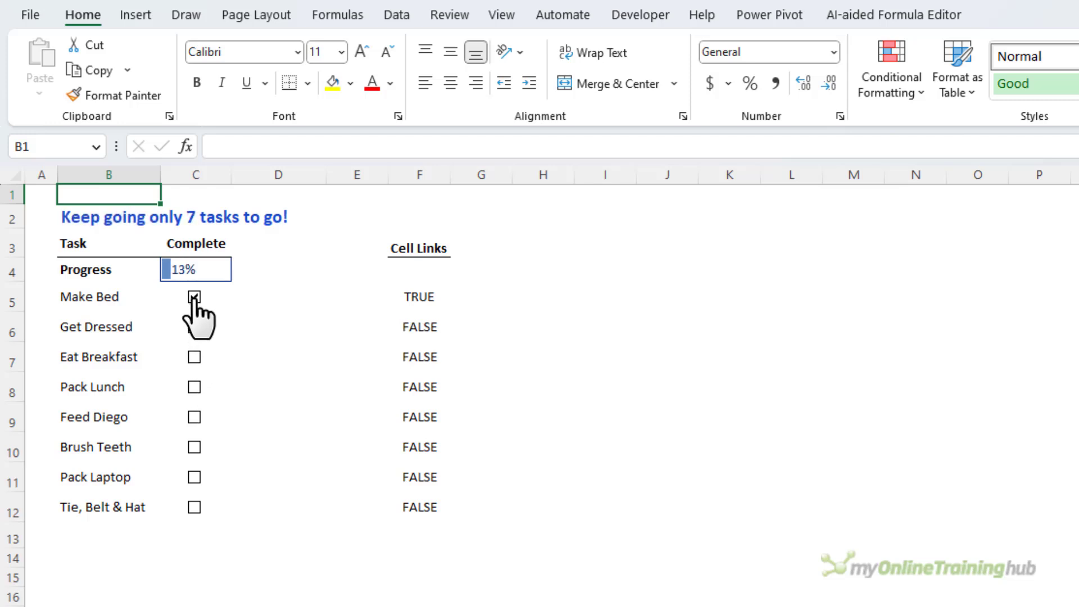
click(194, 297)
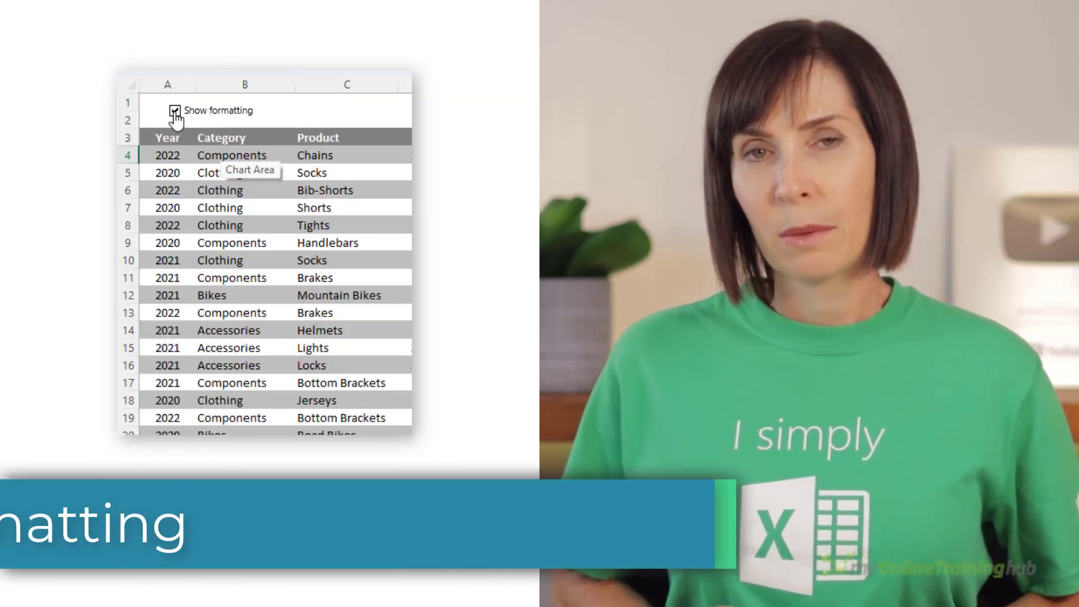
click(175, 112)
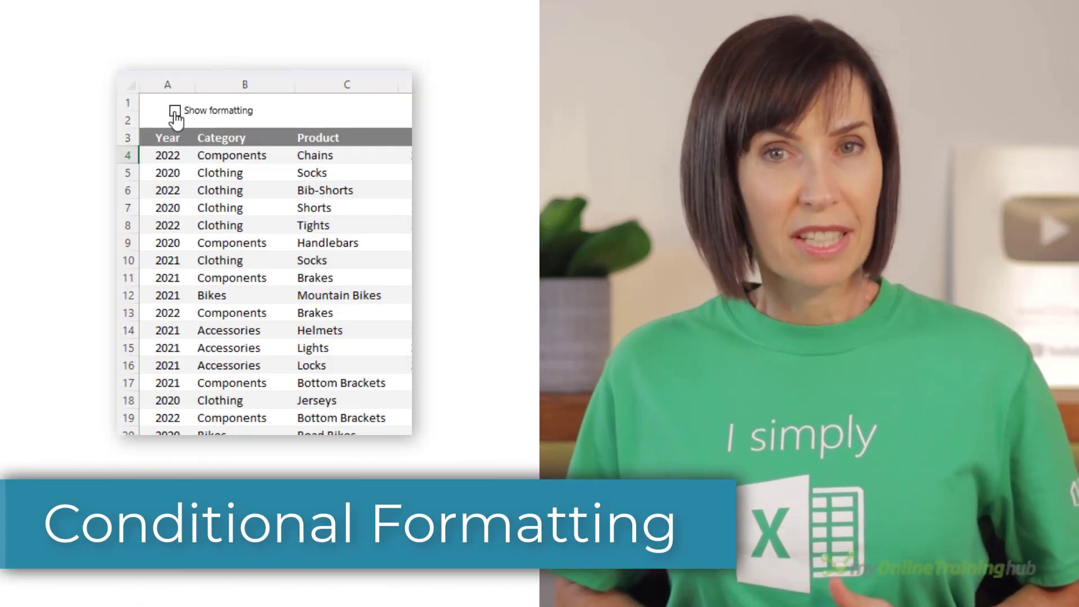
click(175, 111)
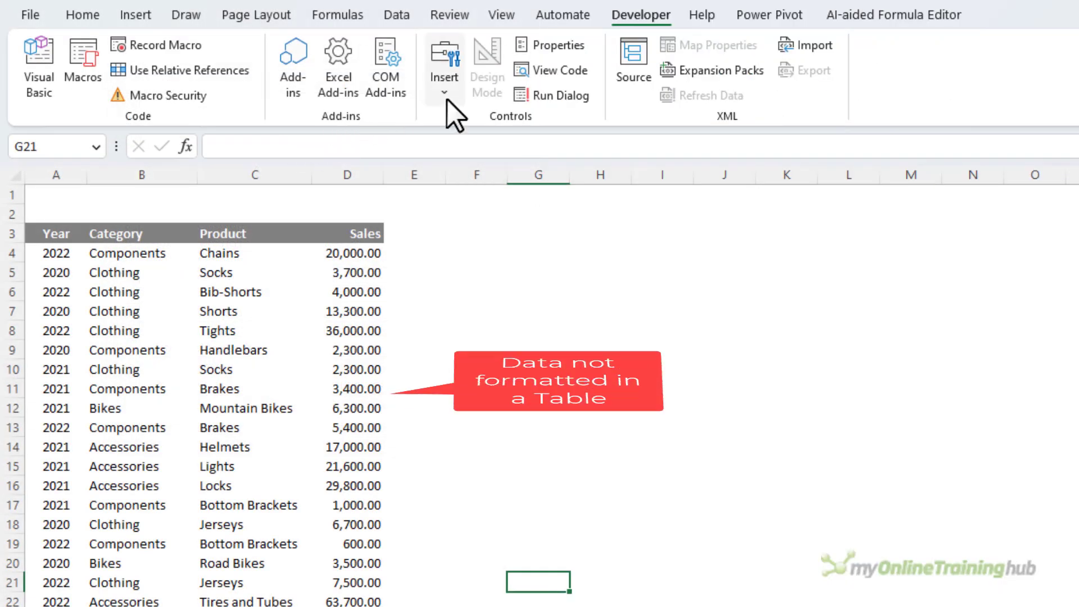
Insert a form-control check box above the Year and Category columns and label it "Show formatting"
click(448, 100)
click(477, 153)
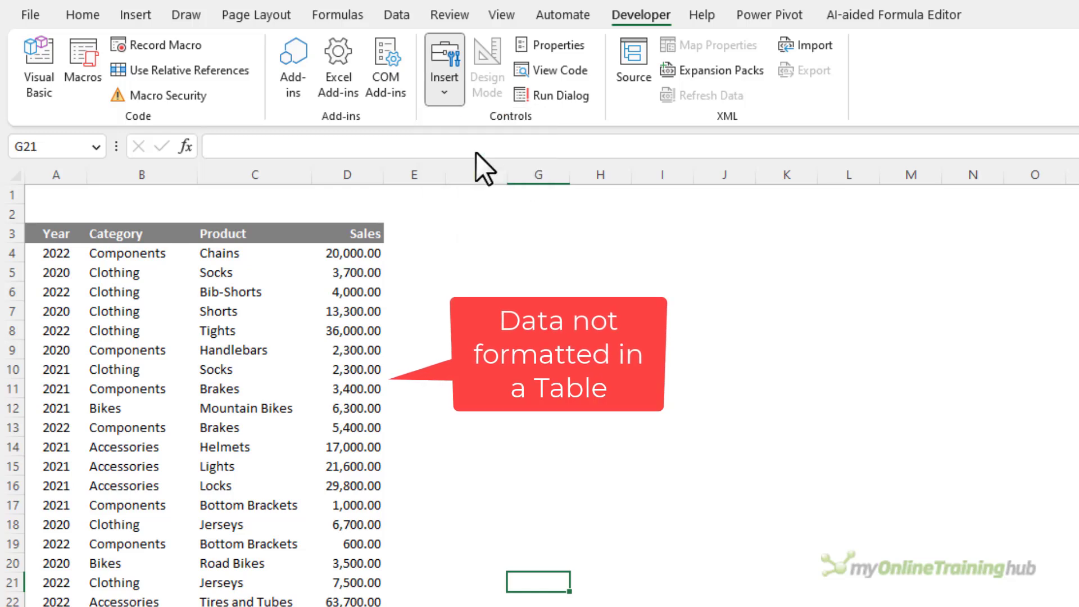
drag(52, 190, 221, 215)
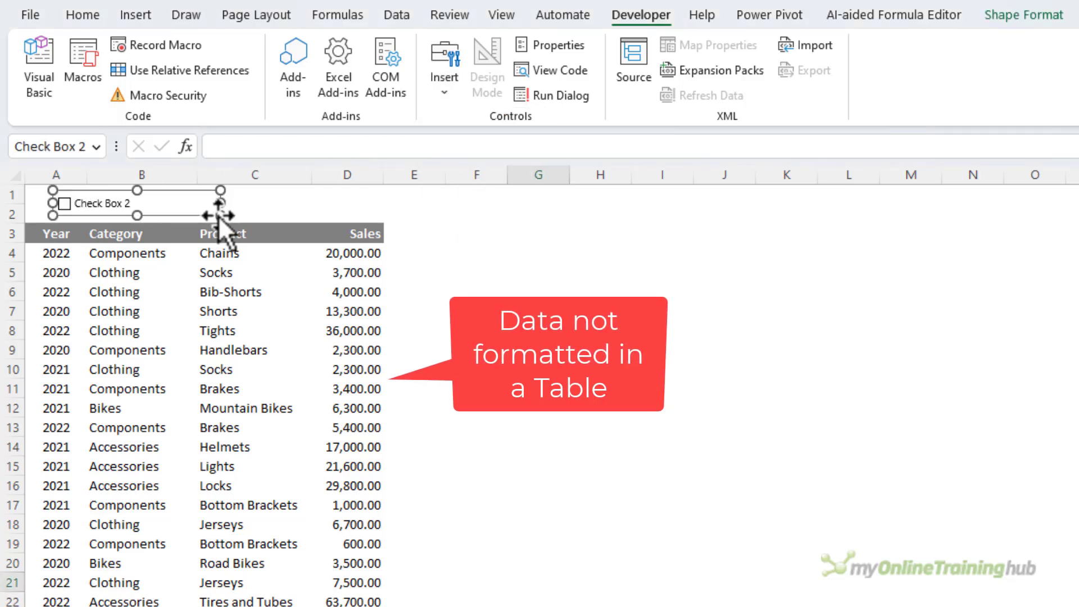
click(87, 205)
key(ctrl+a)
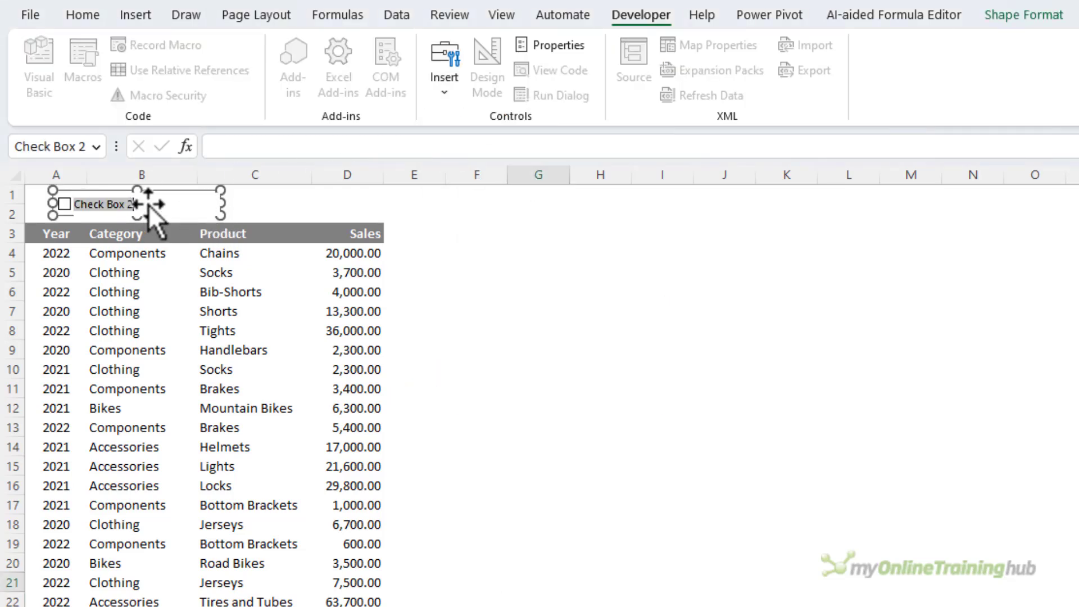
text(Show forma)
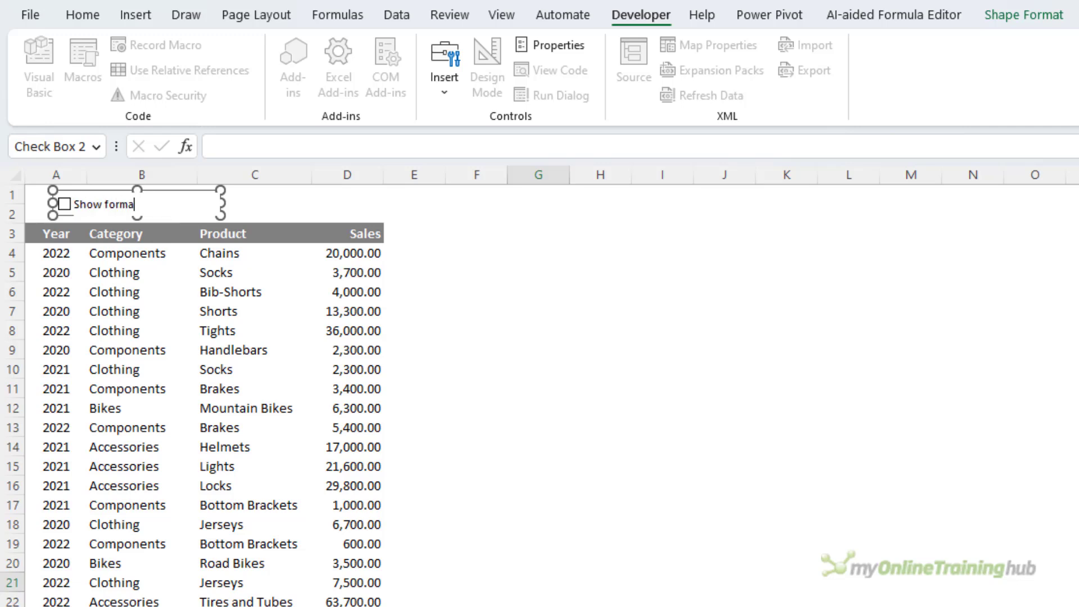
text(tting)
click(143, 250)
Link the Show formatting check box to cell F2 in its control settings
right_click(135, 210)
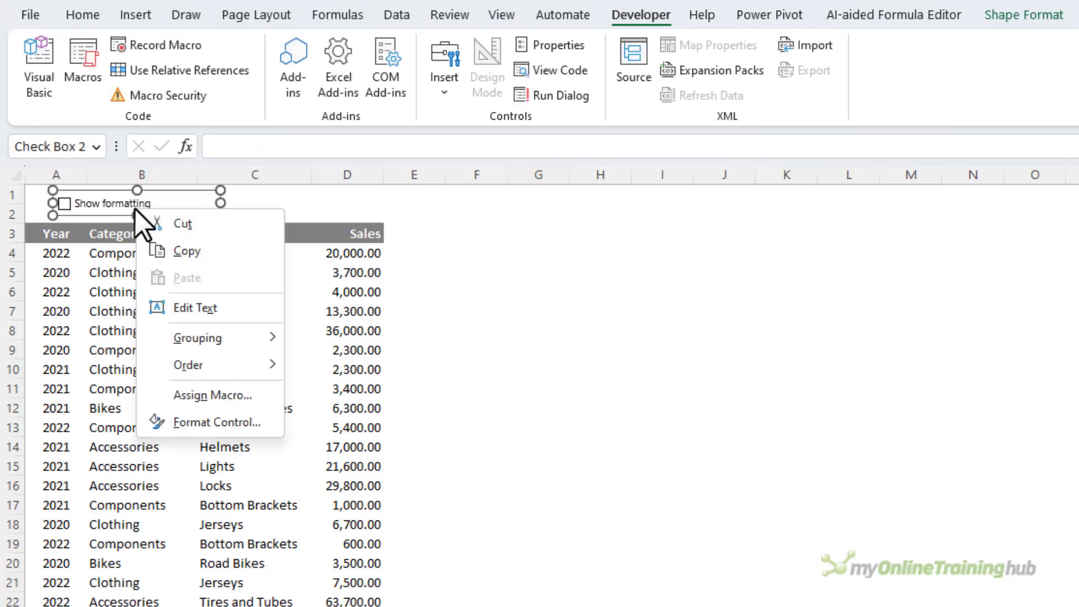
click(231, 419)
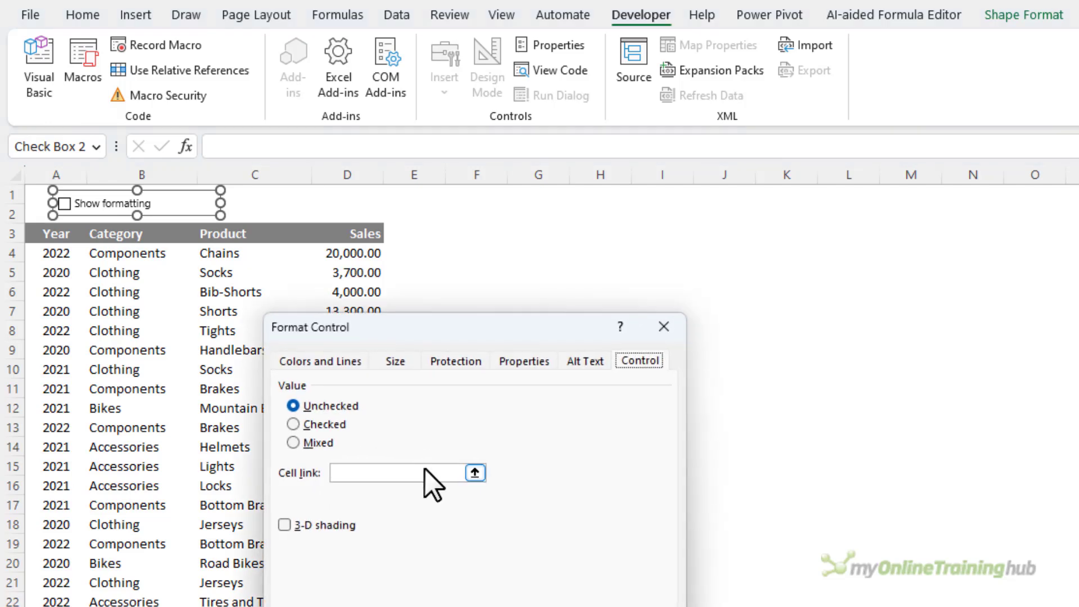
click(491, 215)
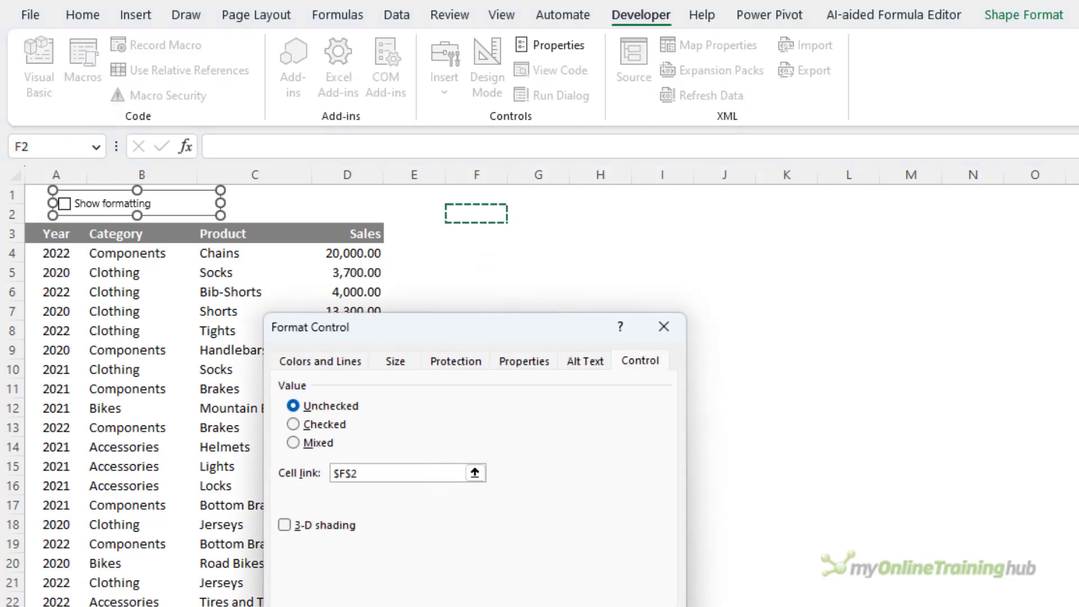
key(Return)
click(217, 344)
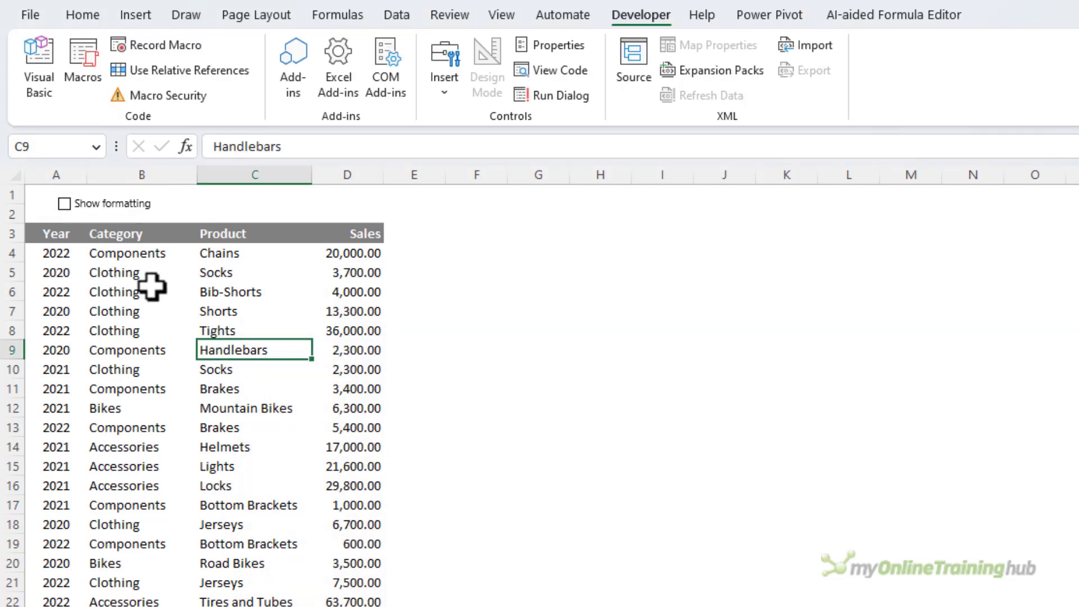
Toggle the Show formatting check box several times to test its link to F2, leaving it checked
click(65, 205)
click(66, 216)
click(65, 217)
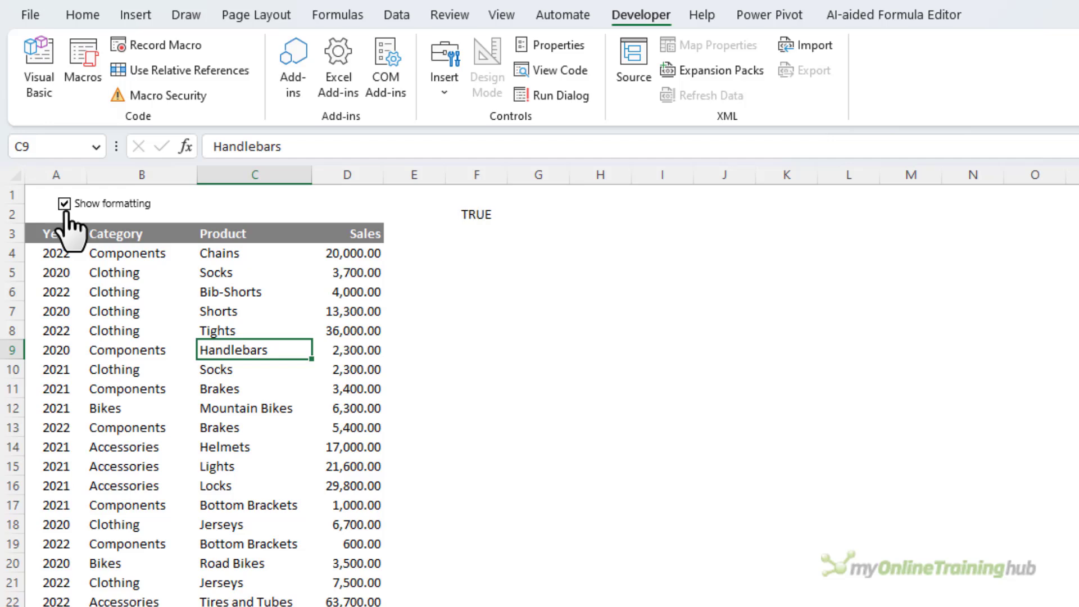
click(65, 216)
click(65, 216)
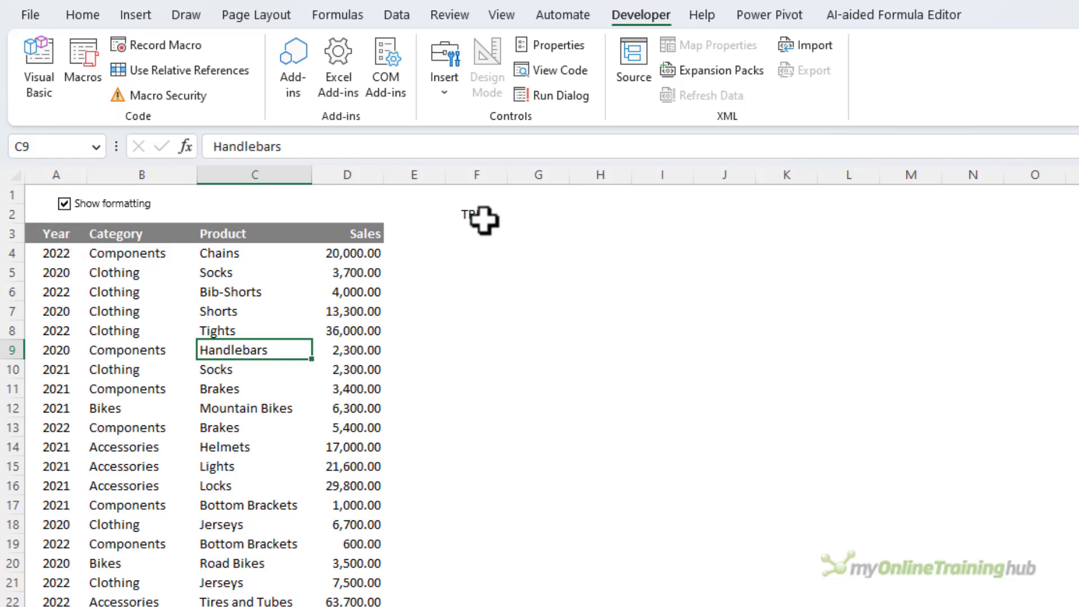
click(483, 218)
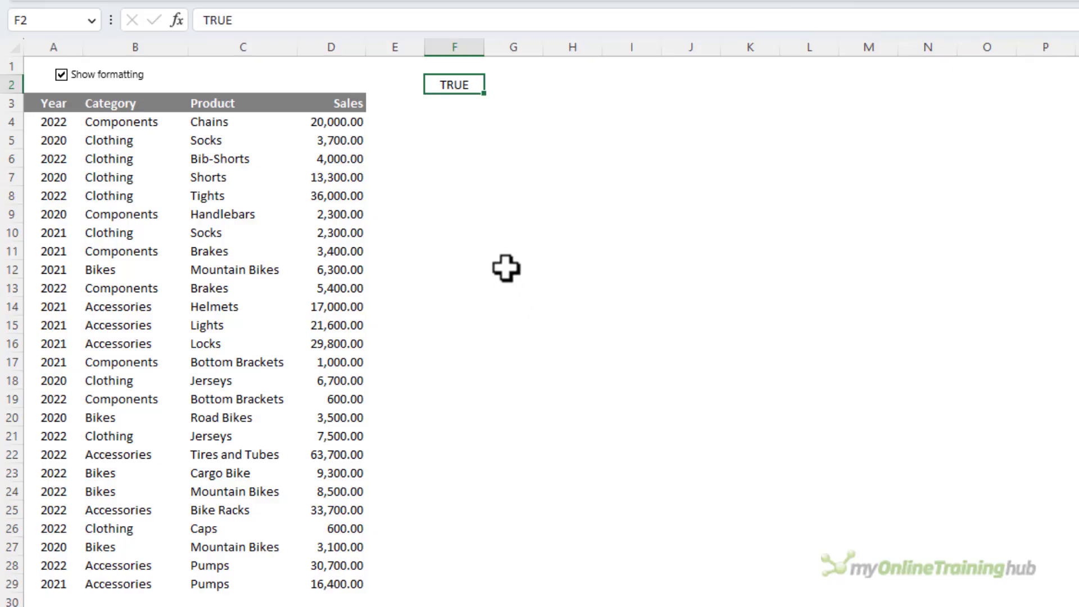
Start a SUBTOTAL formula in F4 with function number 3 and the range A4:A4
click(447, 117)
text(=subt)
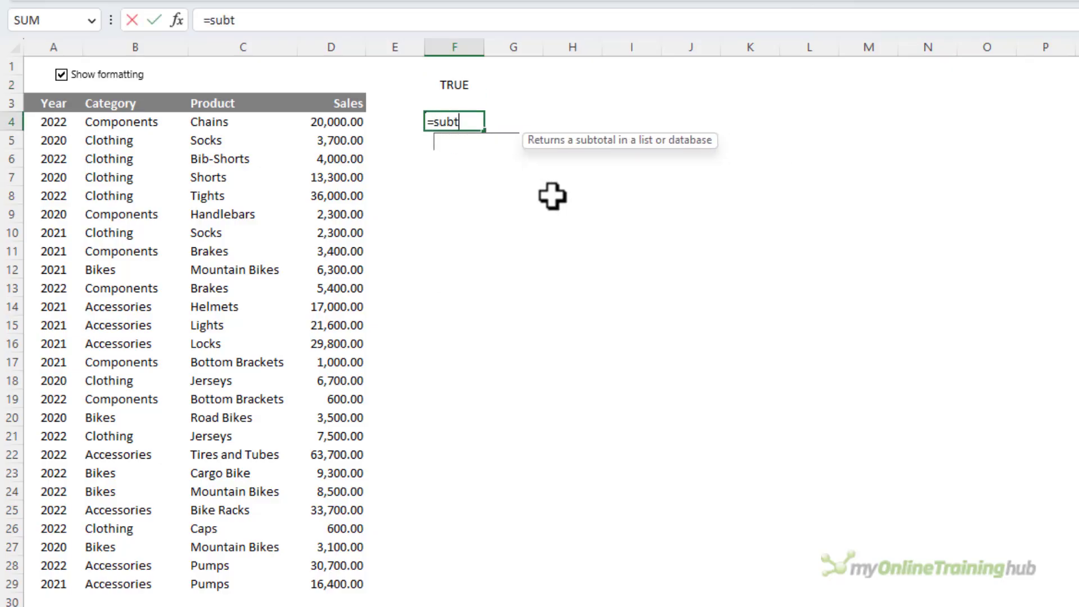
key(Tab)
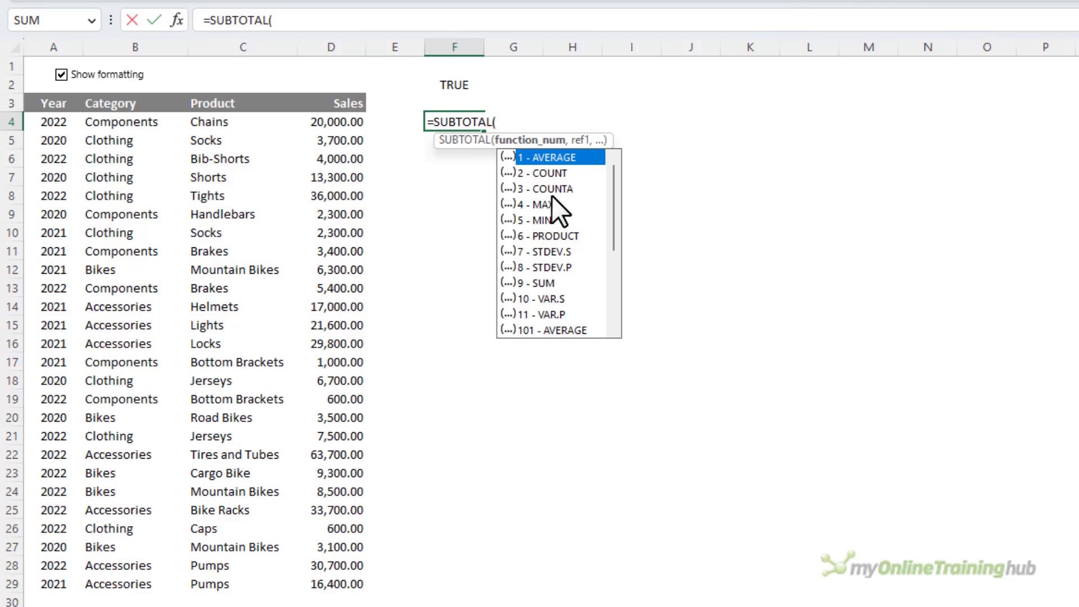
text(3,)
click(67, 125)
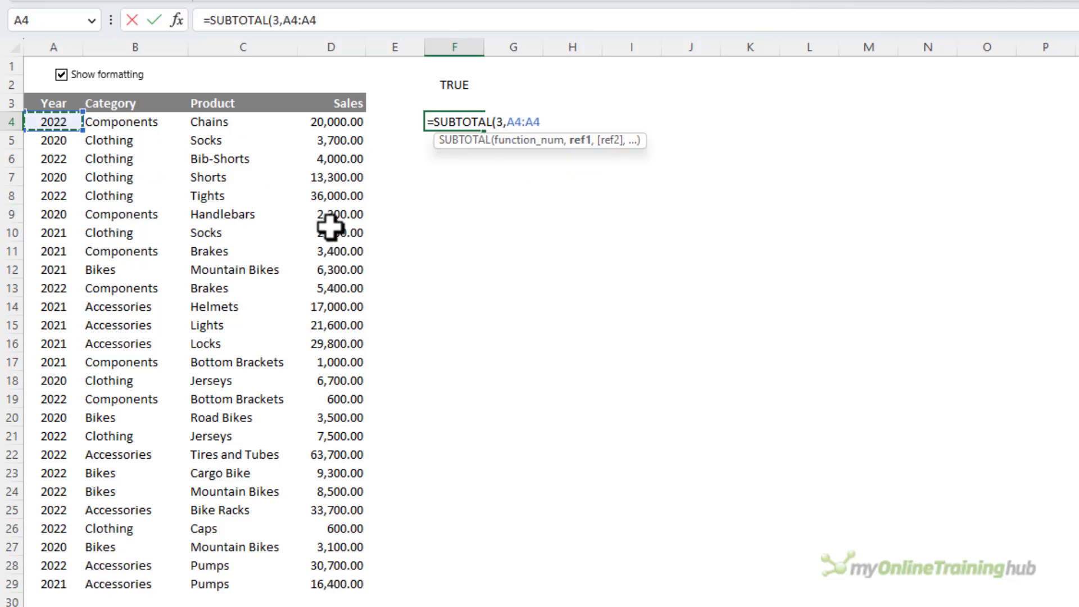
Anchor the SUBTOTAL range in F4 as $A$4:$A4 so that it expands row by row
double_click(511, 122)
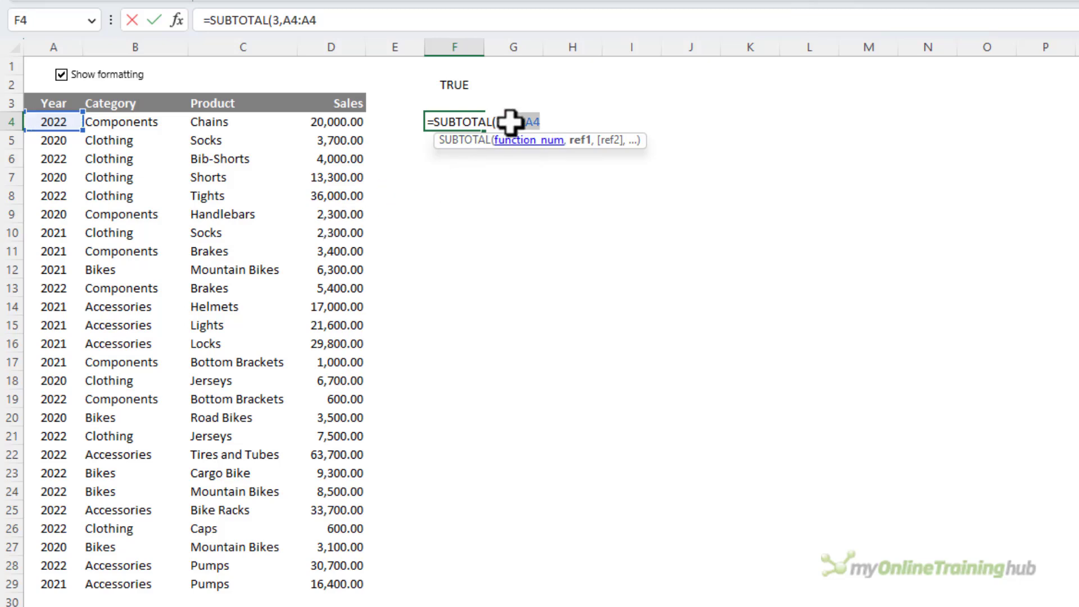
key(Left)
key(F4)
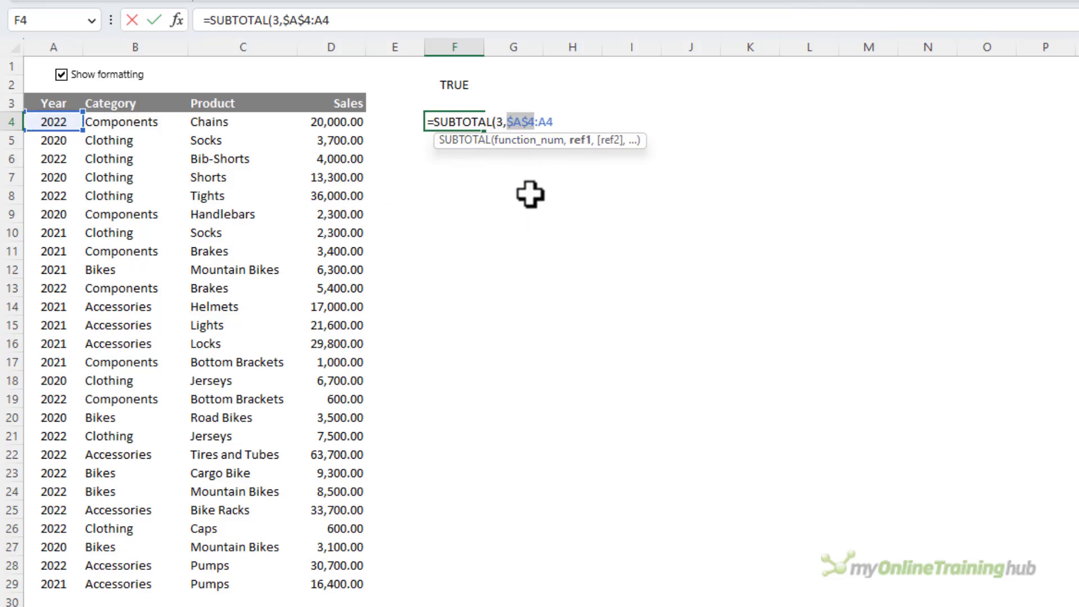
key(F4)
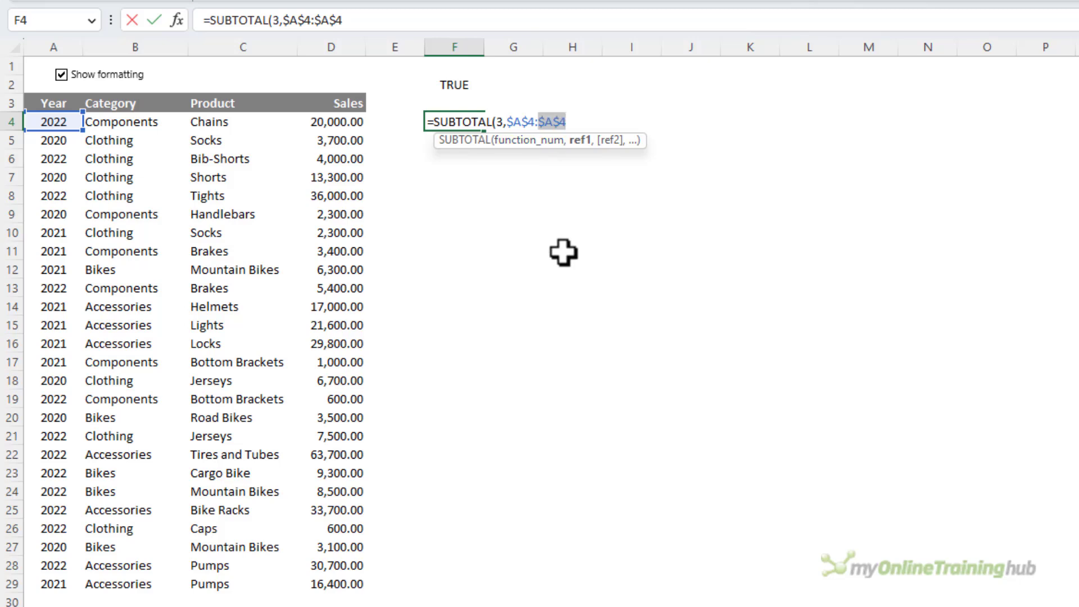
key(F4)
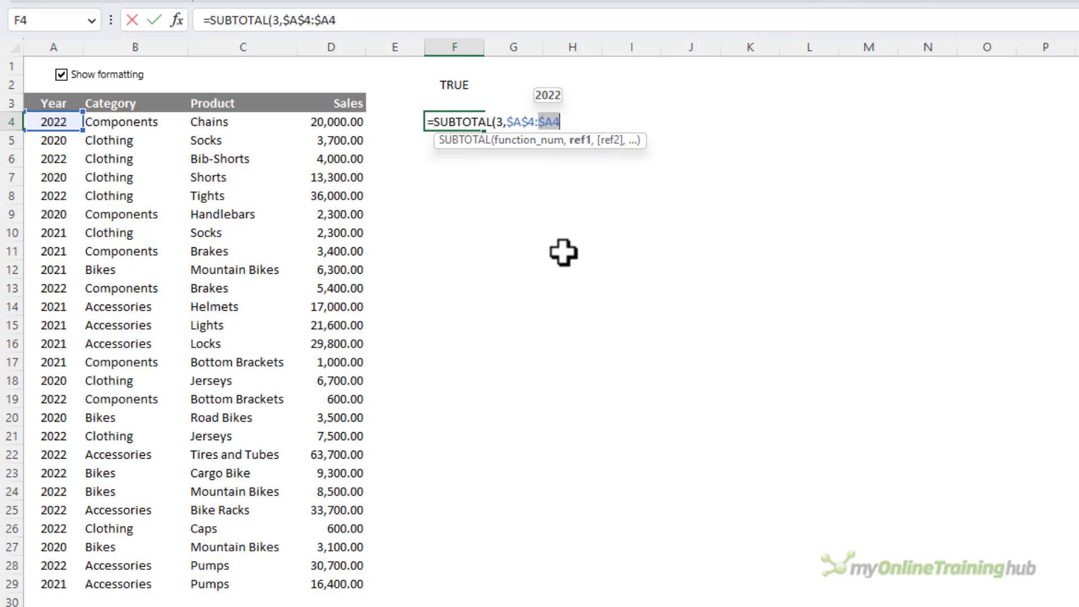
Complete the formula =SUBTOTAL(3,$A$4:$A4) in F4 and fill it down to F29
text())
key(Return)
key(Up)
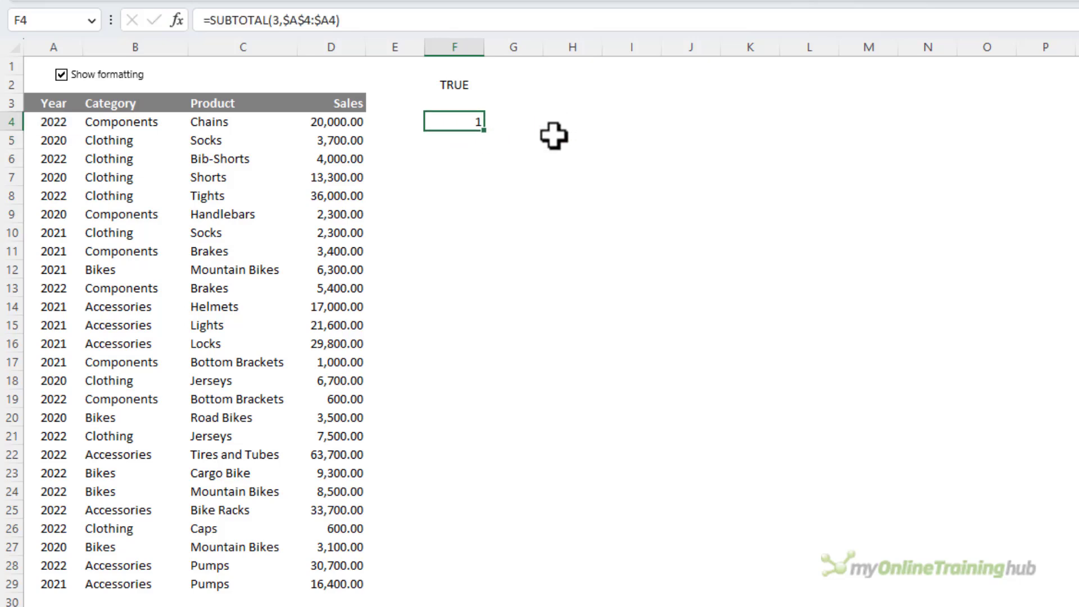
drag(488, 150, 469, 586)
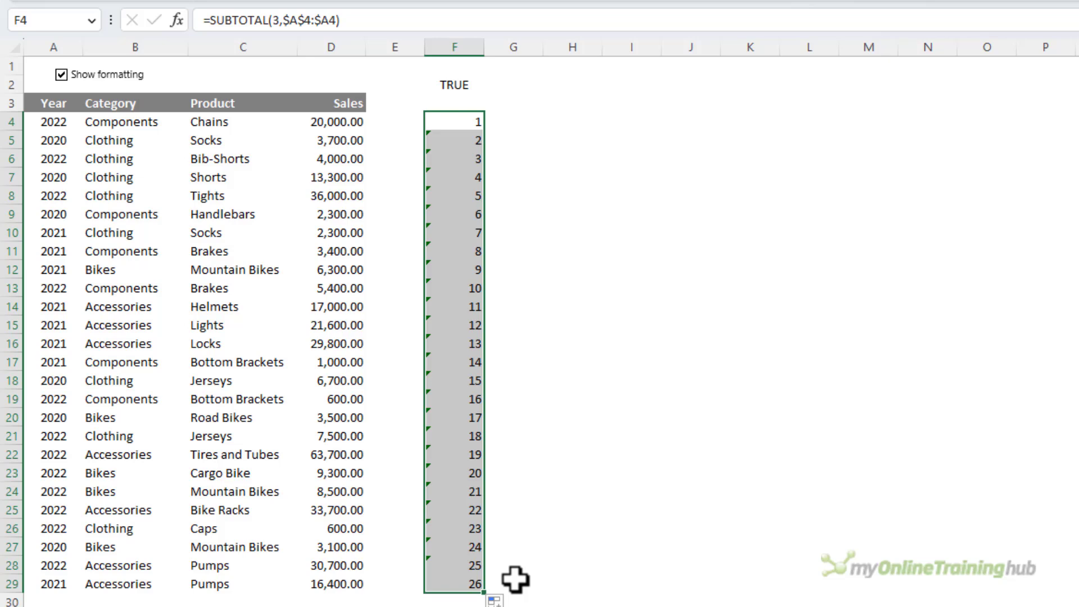
Wrap the F4 formula in MOD with divisor 2, giving =MOD(SUBTOTAL(3,$A$4:$A4),2), and fill it down to F29
click(453, 126)
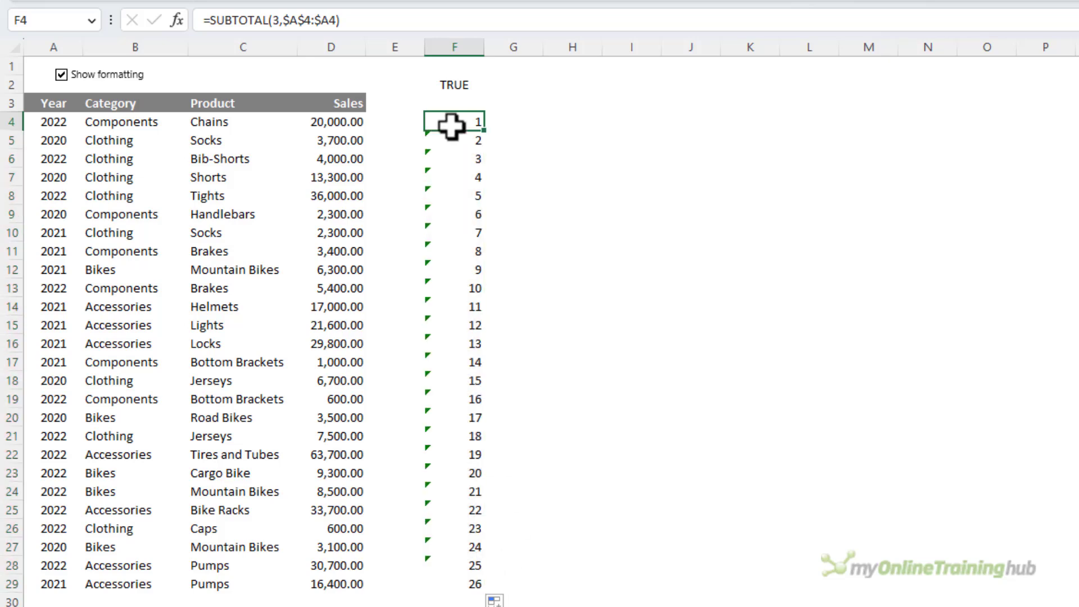
key(F2)
key(Home)
key(Right)
text(mod()
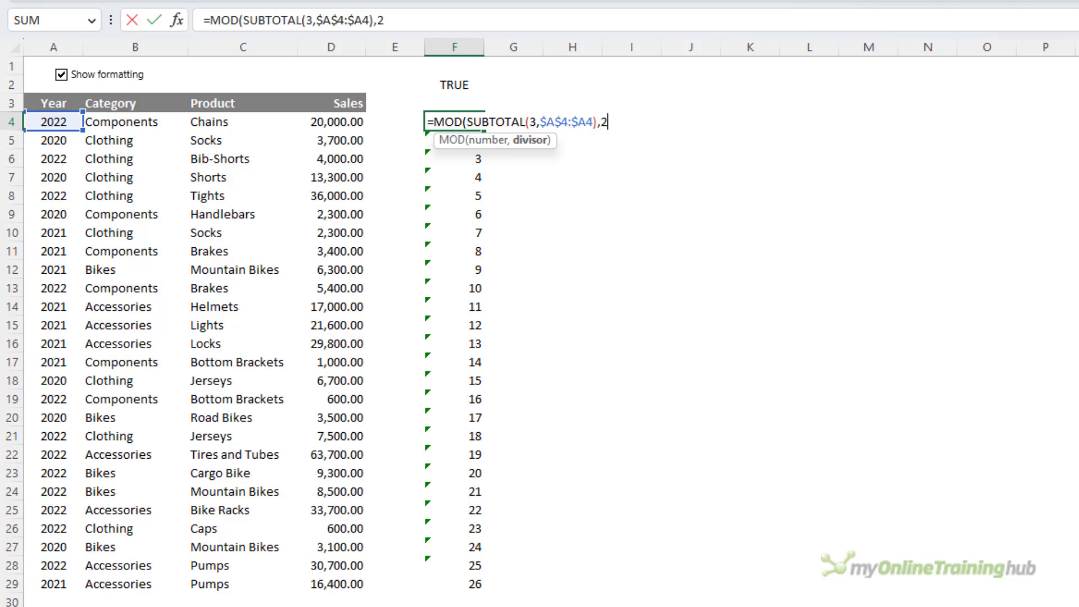
text())
key(ctrl+Return)
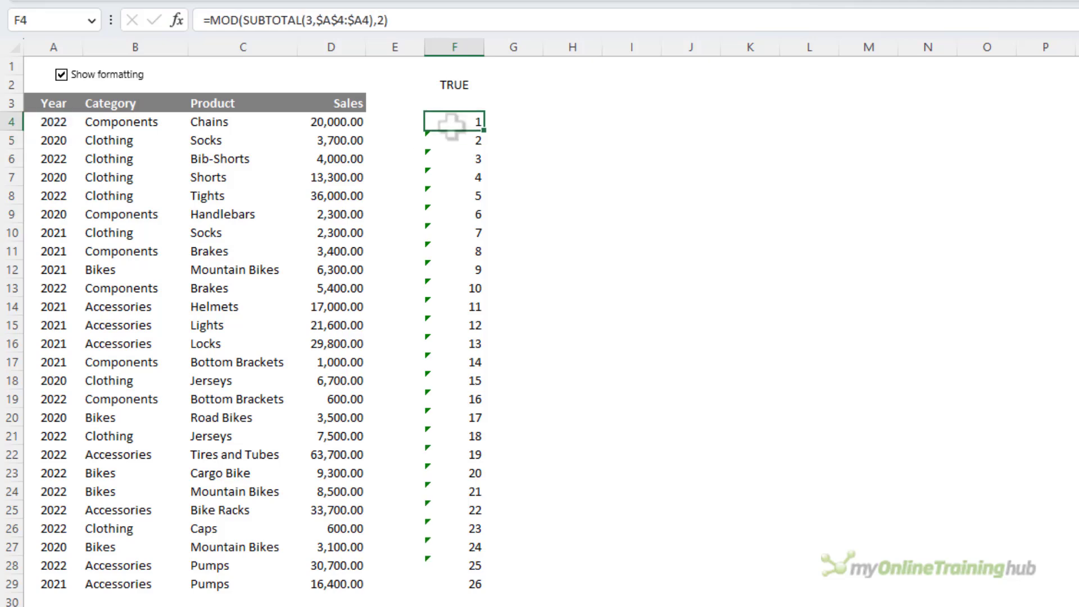
double_click(484, 132)
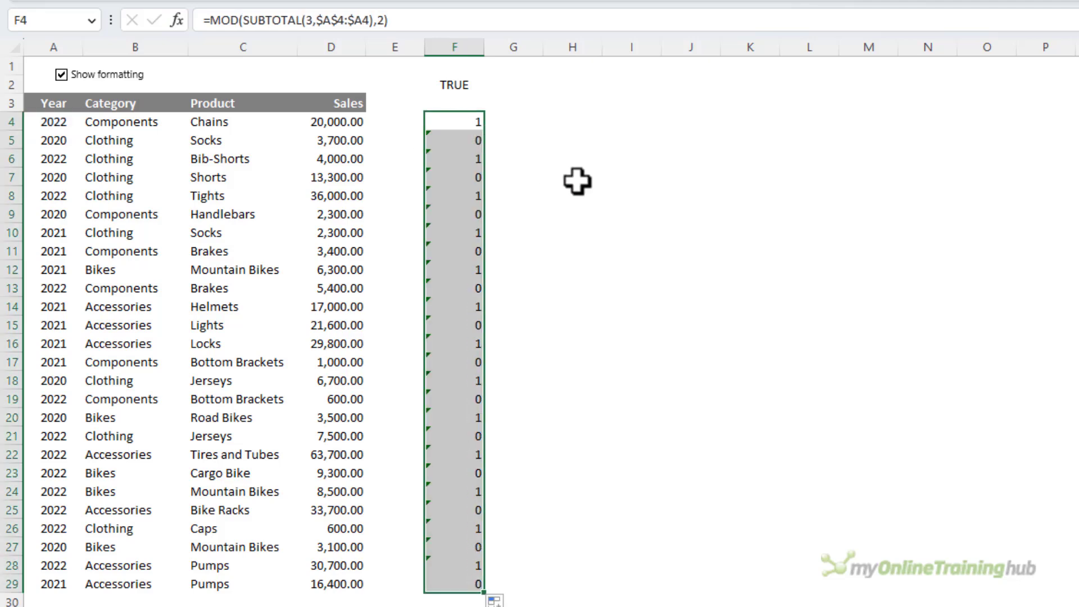
Examine the MOD results and formulas row by row from F4 to F7
key(shift+BackSpace)
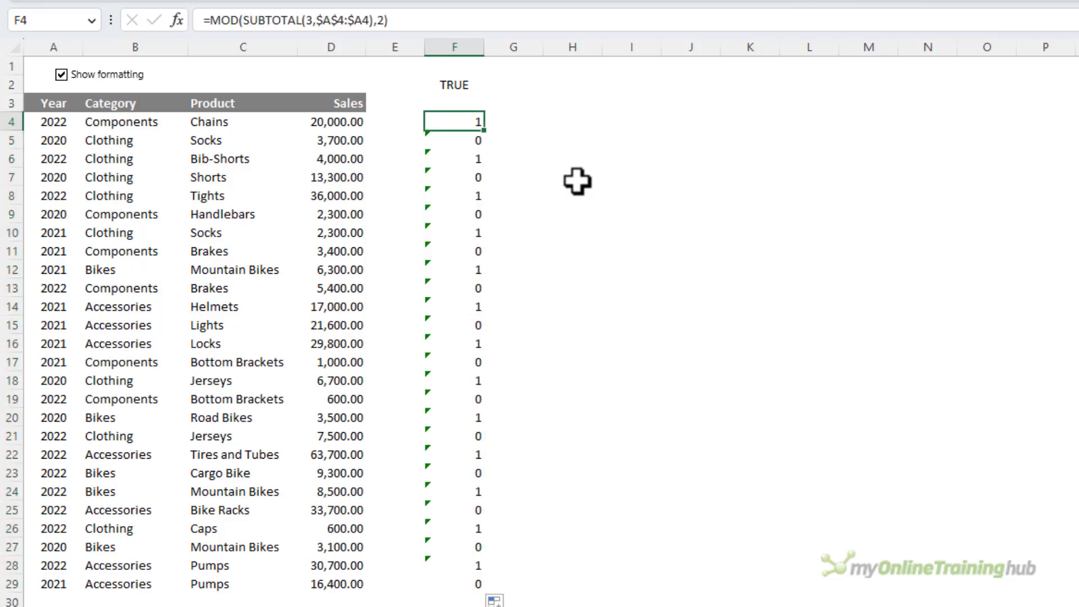
key(Down)
key(Up)
key(Down)
key(Up)
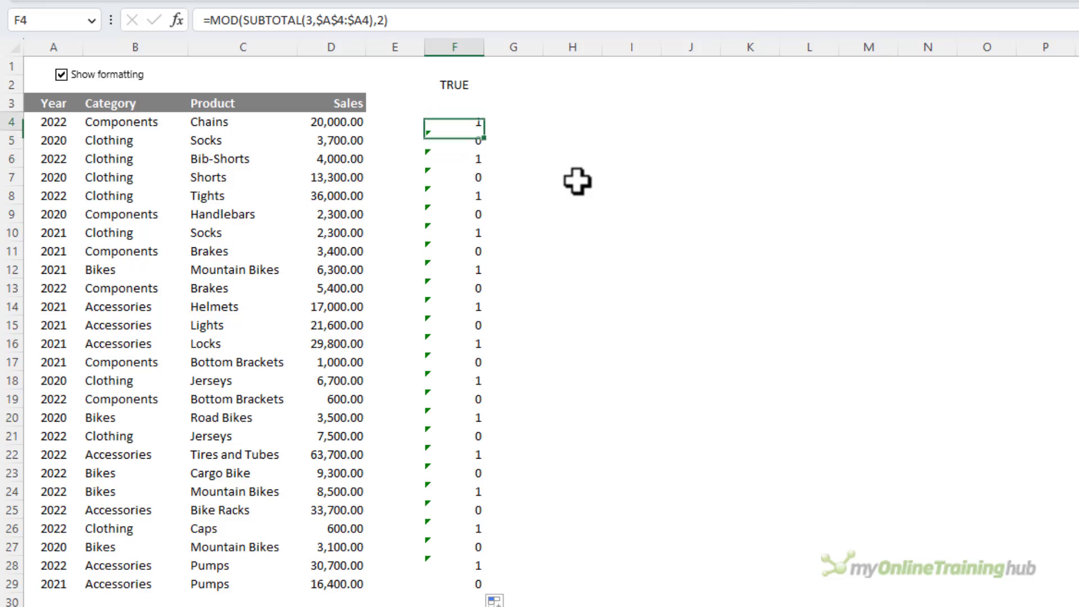
key(Down)
key(Up)
key(Down)
key(Up)
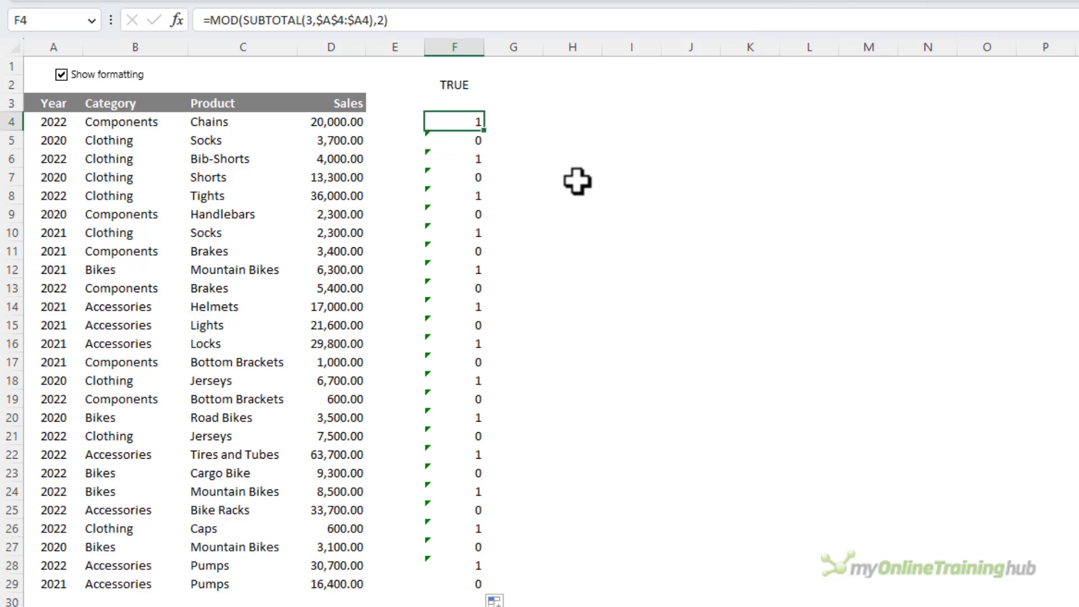
key(Down)
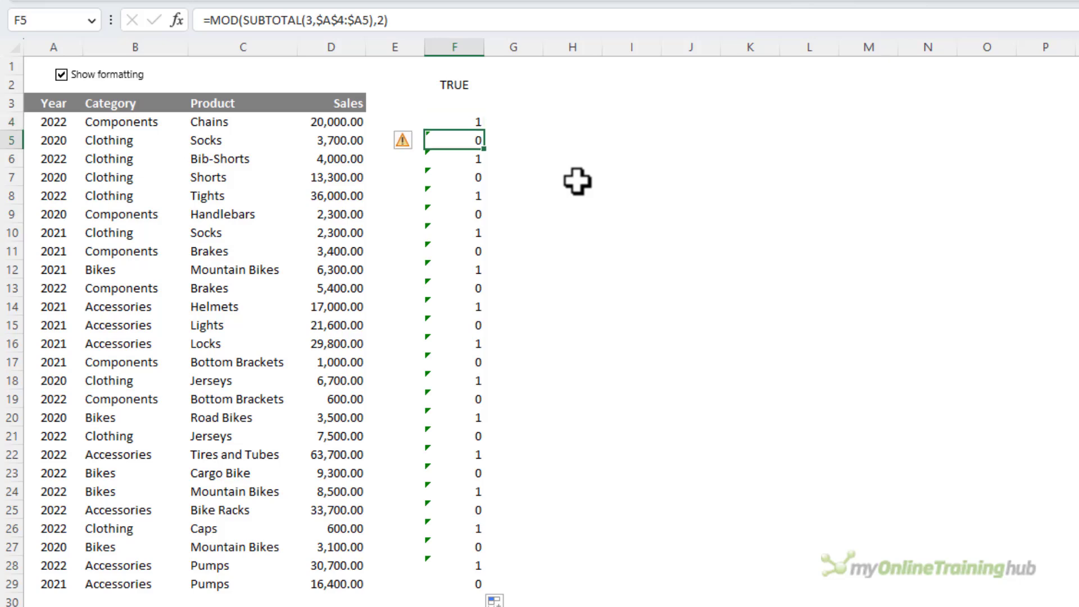
key(Down)
key(Down)
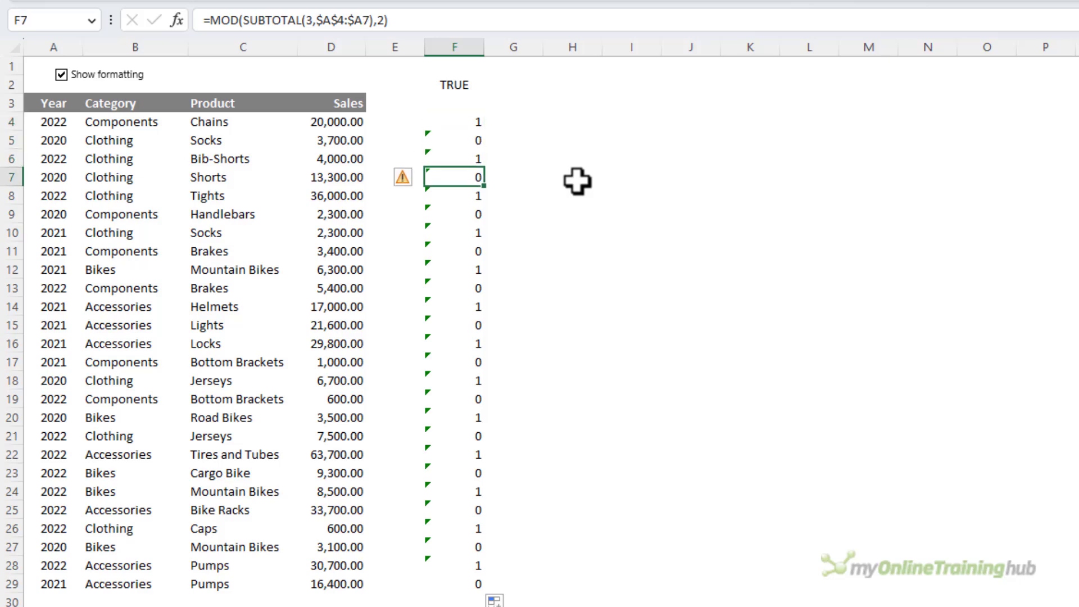
key(Up)
key(Up)
key(Up)
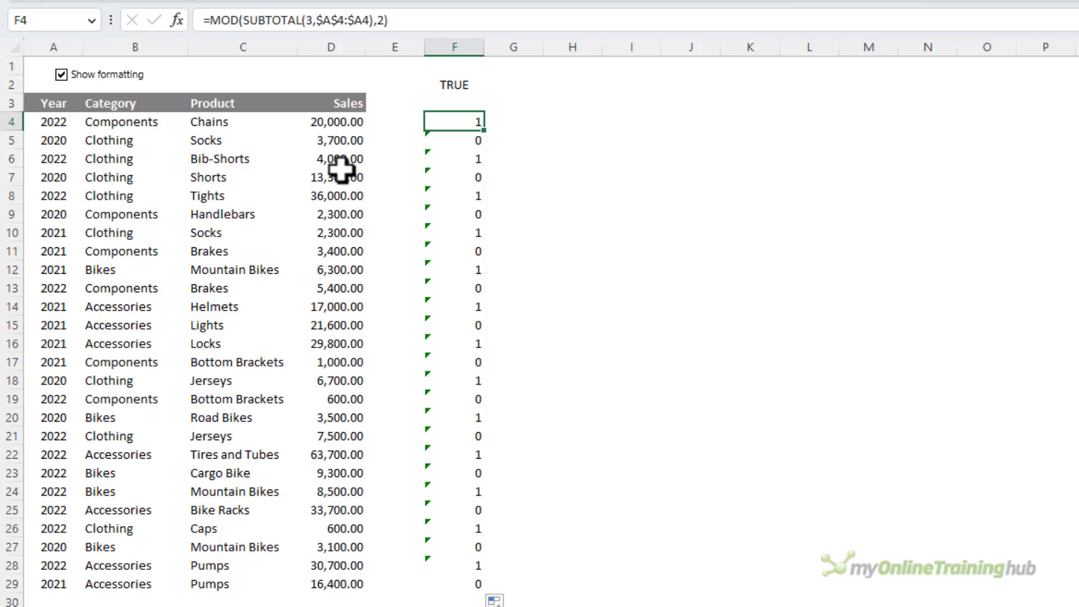
Wrap the MOD formula in F4 in an AND function as its first logical test
key(F2)
key(Home)
key(Right)
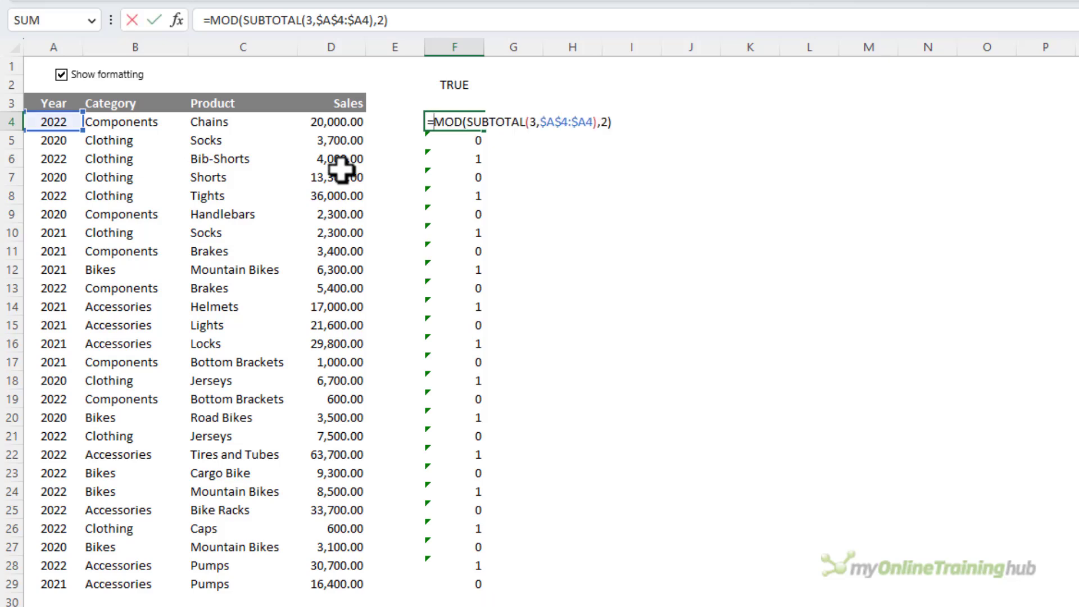
text(an)
key(Tab)
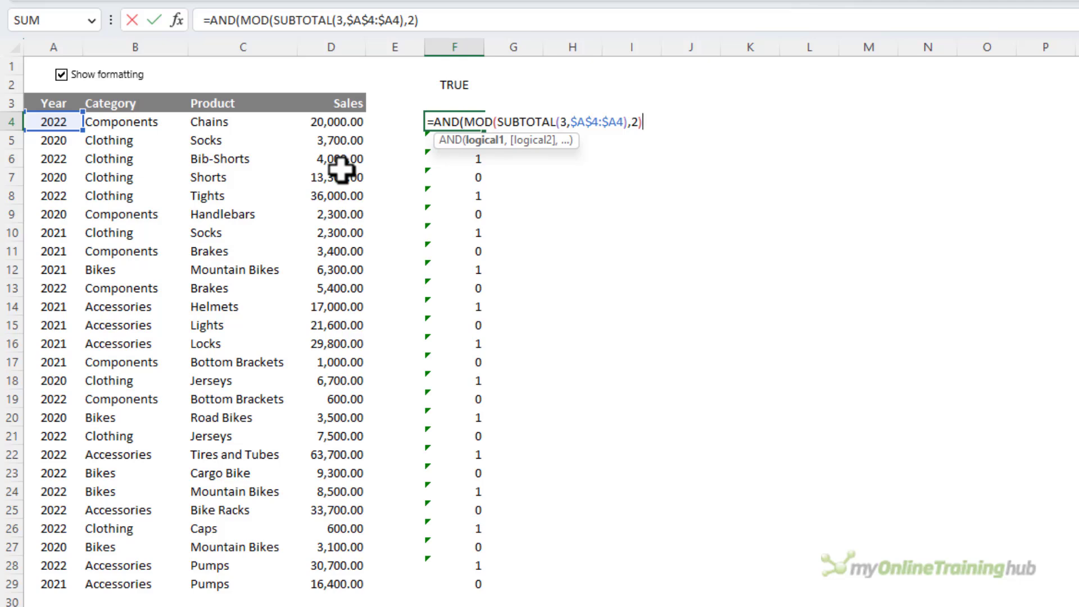
click(484, 140)
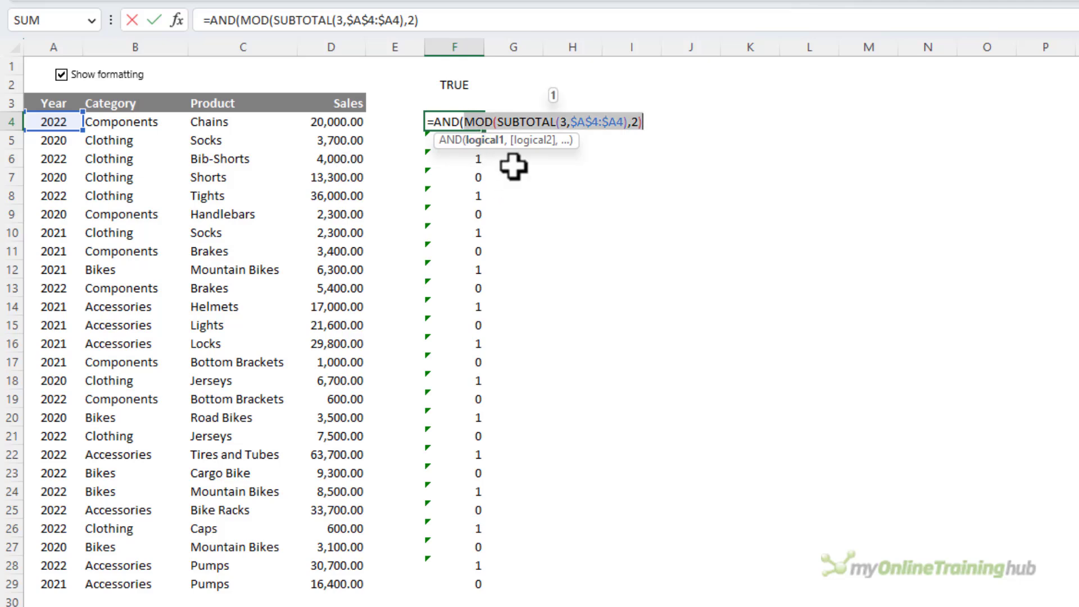
key(Right)
text(,)
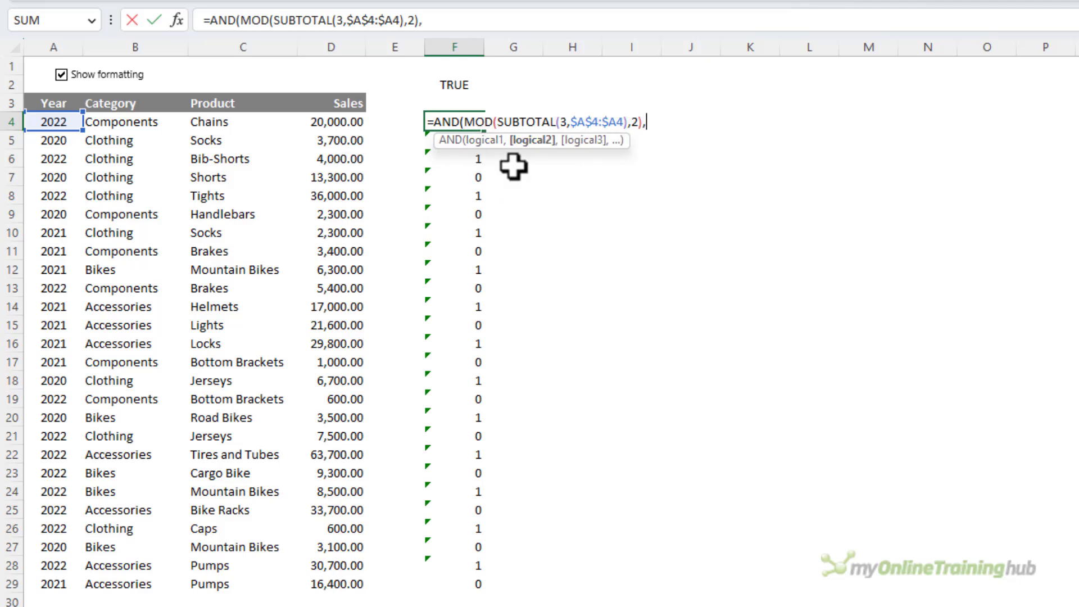
Add the absolute reference $F$2 as the second test, completing F4 as =AND(MOD(SUBTOTAL(3,$A$4:$A4),2),$F$2)
click(450, 87)
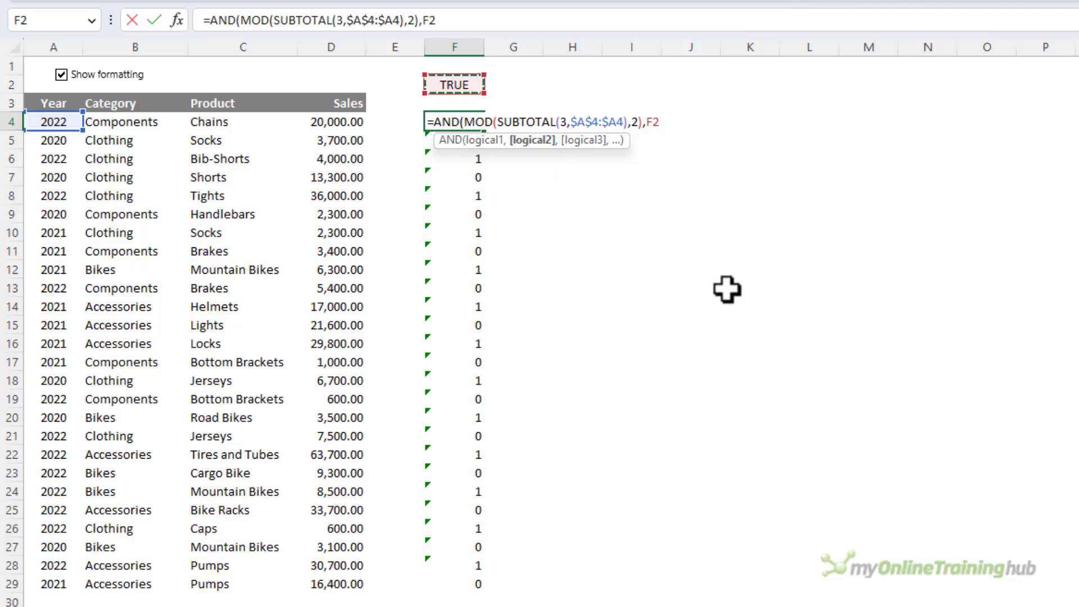
key(F4)
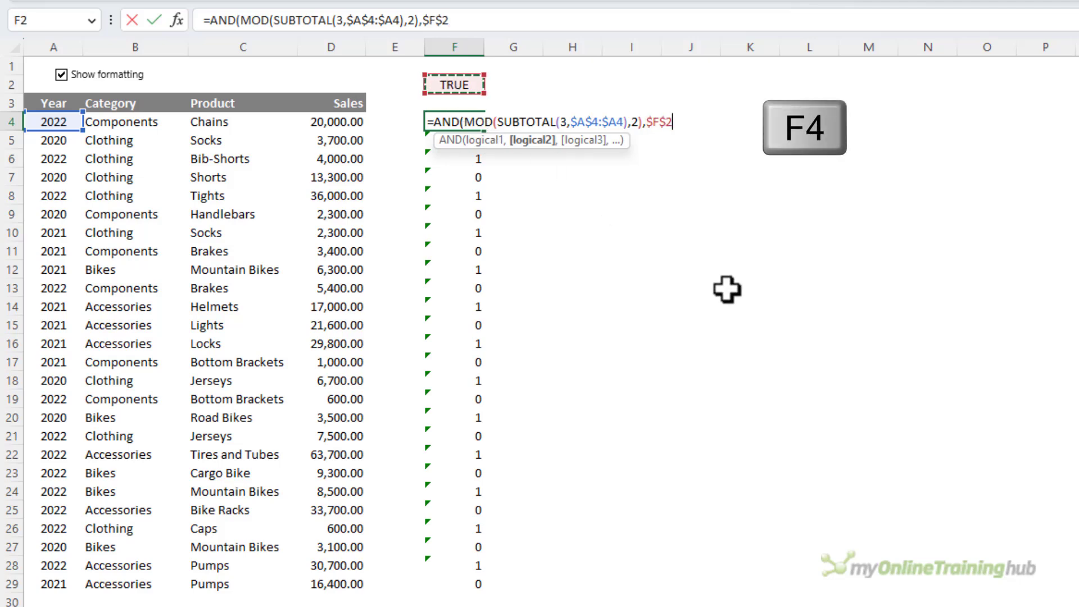
text())
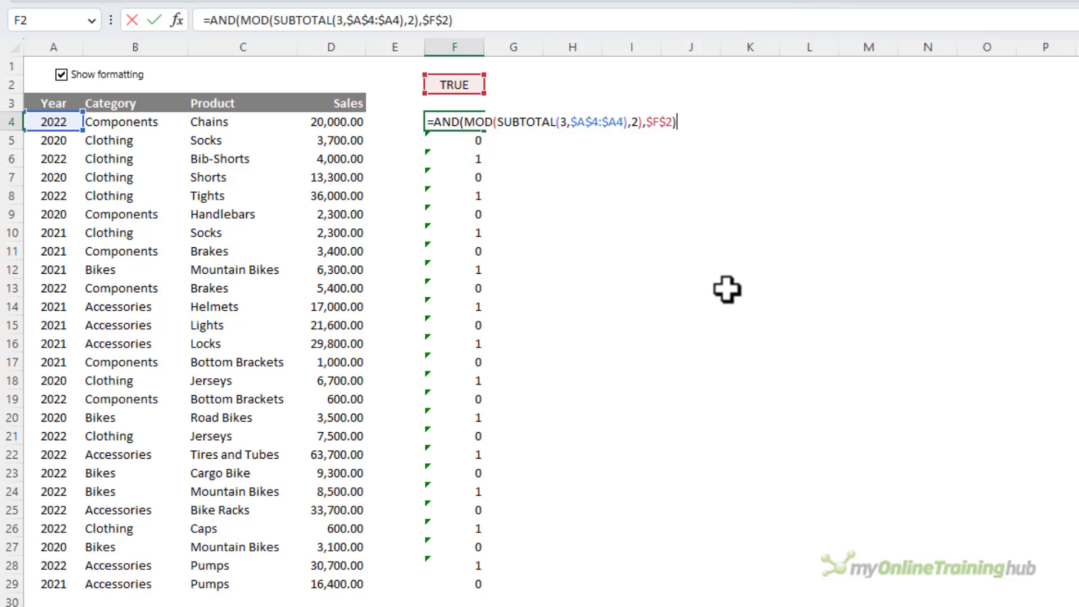
key(Return)
key(Up)
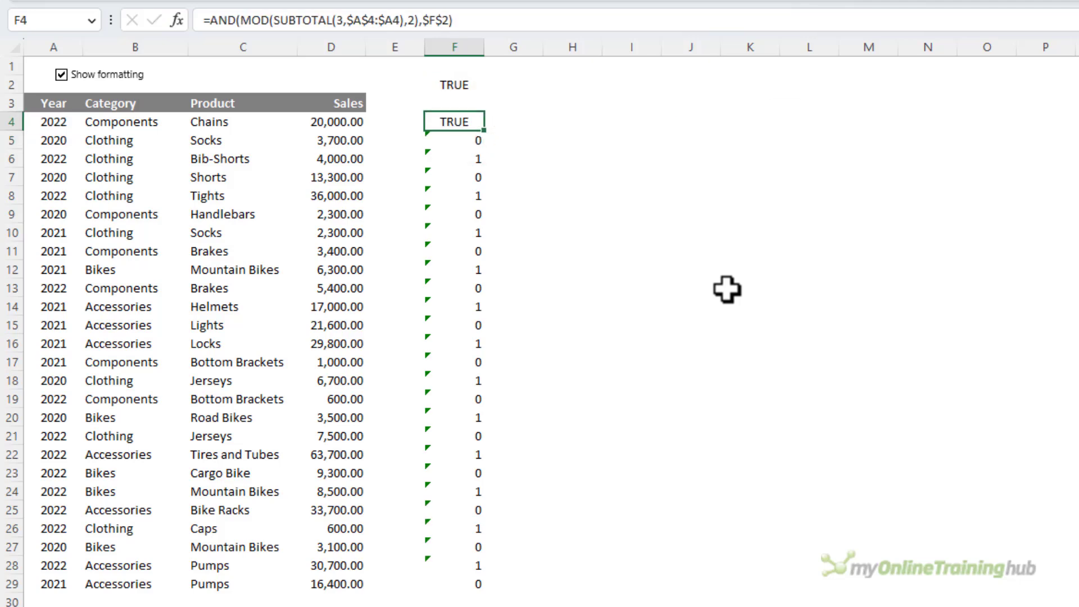
Fill the AND formula from F4 down to F29 and test it by switching Show formatting off and back on
double_click(487, 133)
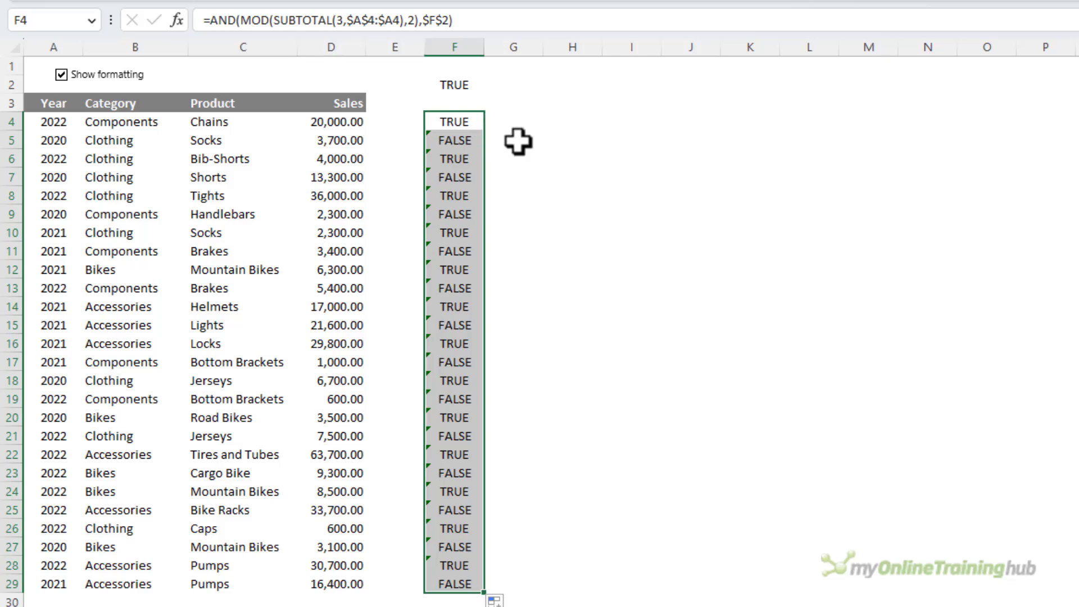
click(61, 74)
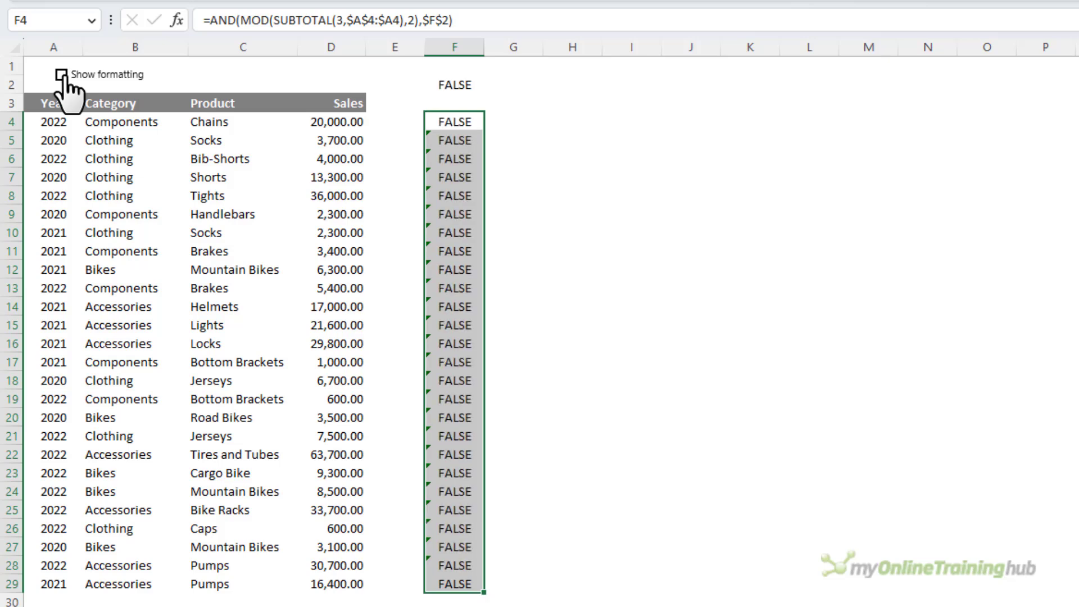
click(62, 74)
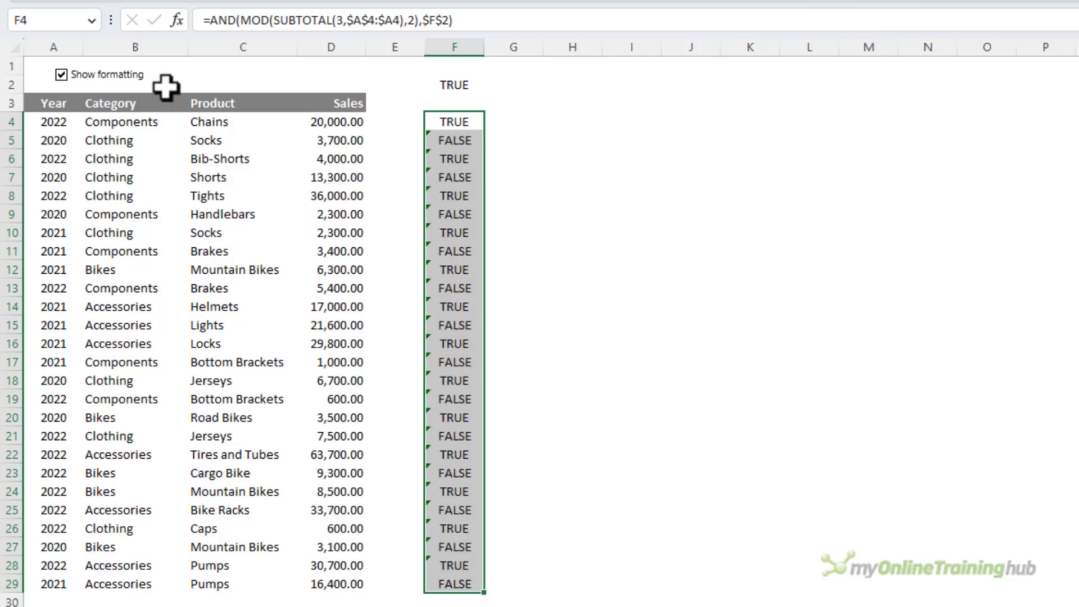
Copy the full formula text of F4 and leave the cell unchanged
click(441, 116)
click(451, 23)
drag(450, 23, 181, 31)
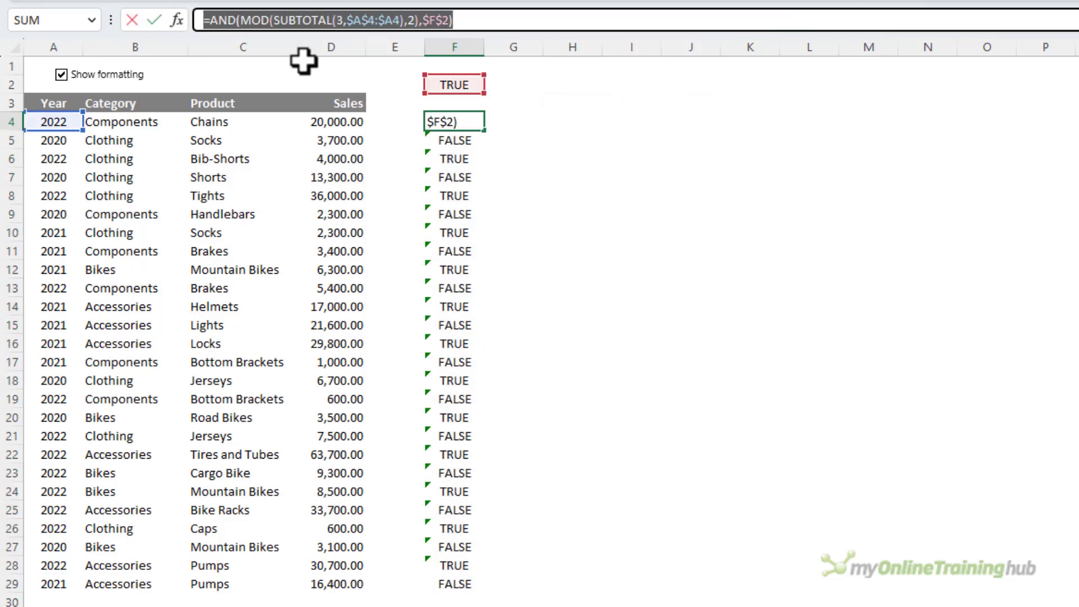
key(ctrl+c)
key(Escape)
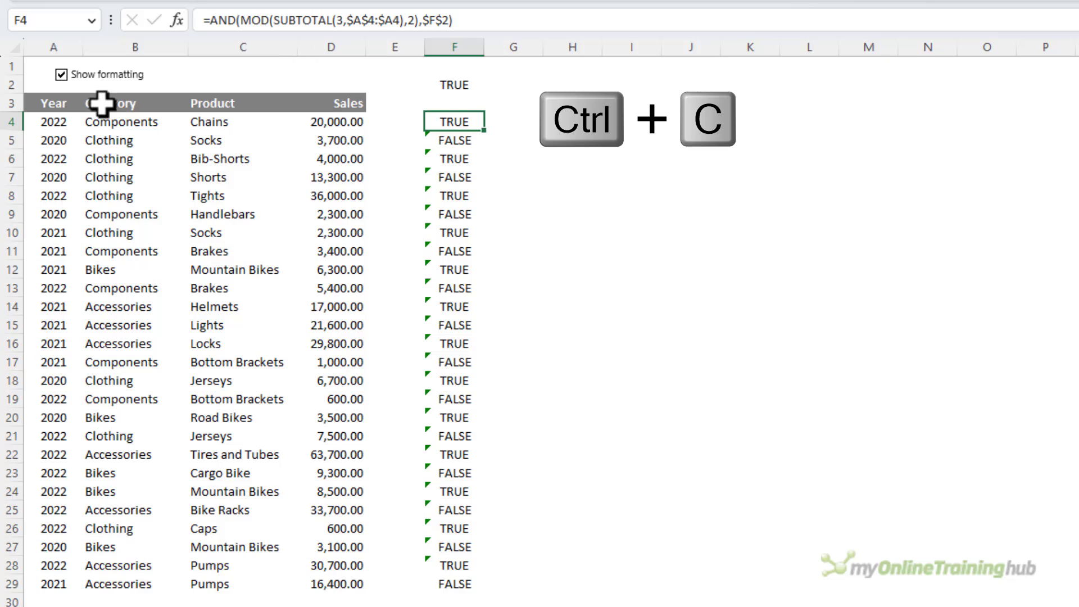
Create a formula-based conditional formatting rule for A4:D29 using the copied =AND(MOD(SUBTOTAL(3,$A$4:$A4),2),$F$2)
drag(43, 117, 349, 576)
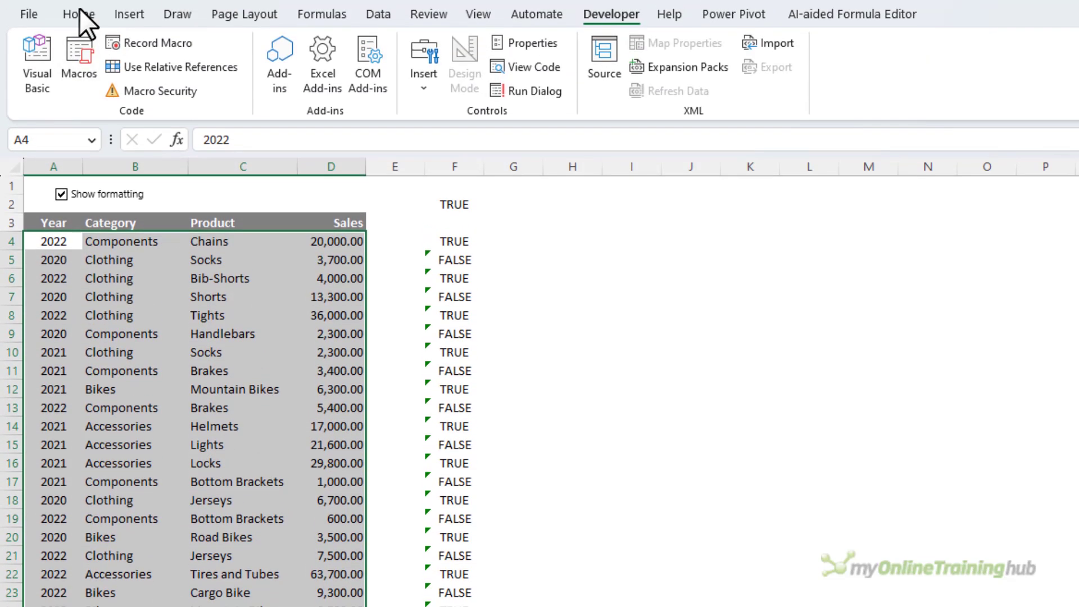
click(79, 14)
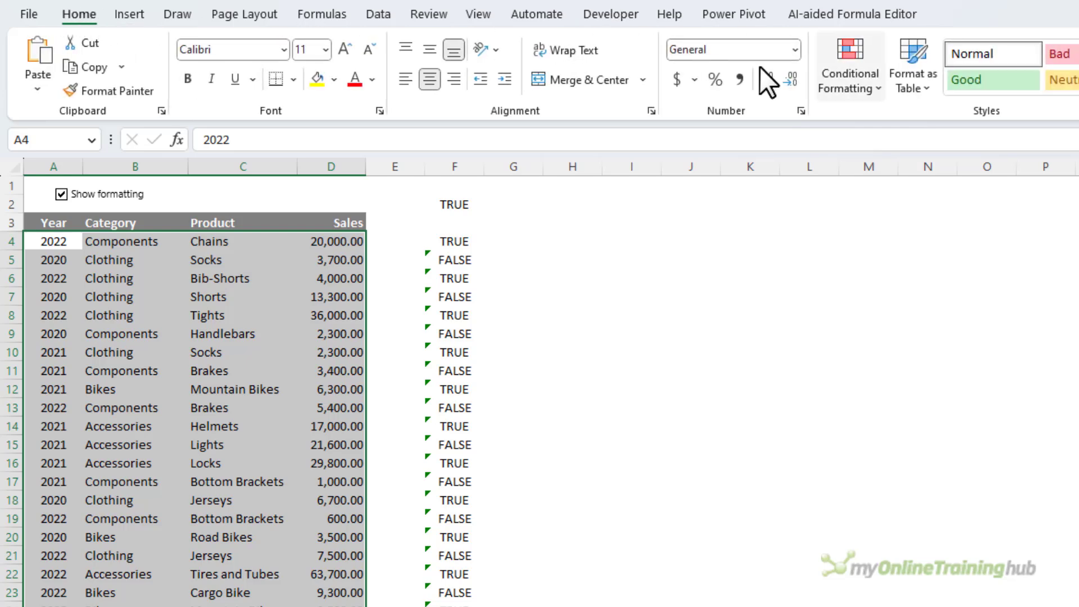
click(881, 79)
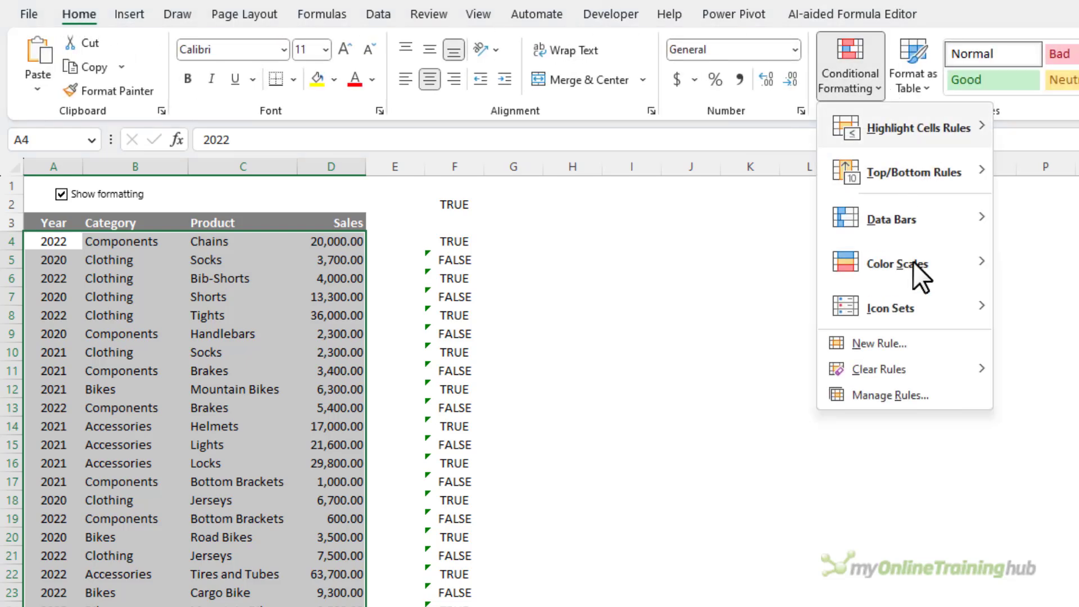
click(929, 348)
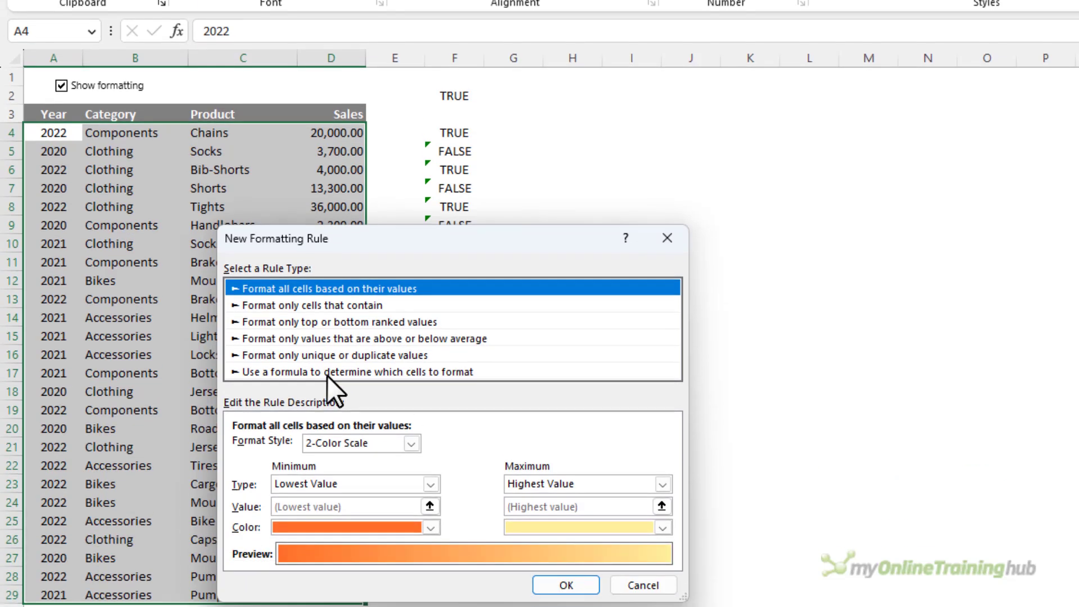
click(327, 484)
click(320, 429)
key(ctrl+v)
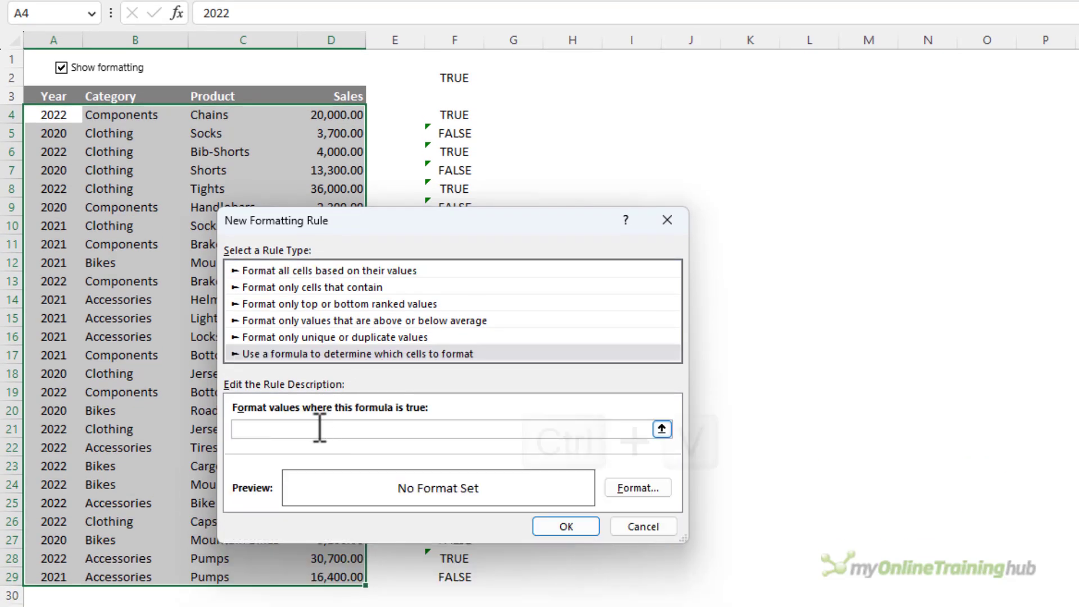
Give the new rule a light gray background fill and apply it to the table
click(639, 487)
click(388, 171)
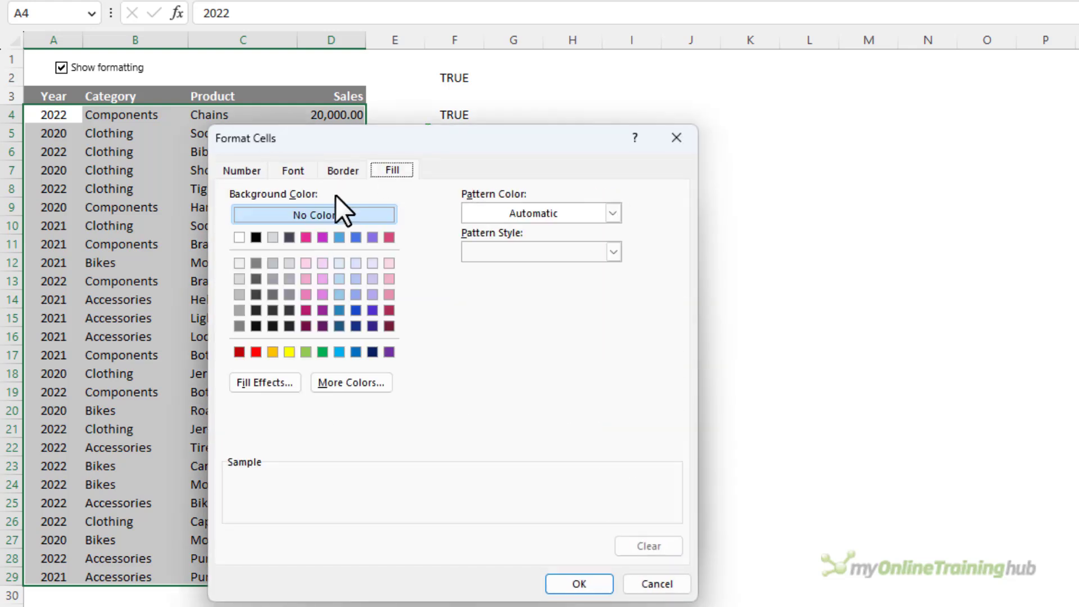
click(239, 293)
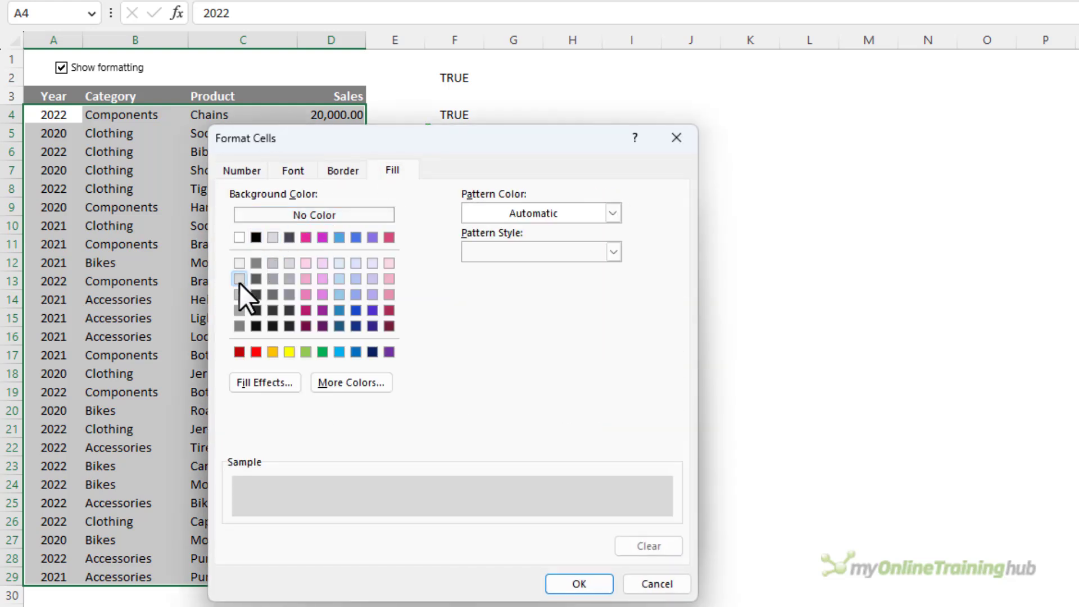
click(601, 584)
click(593, 528)
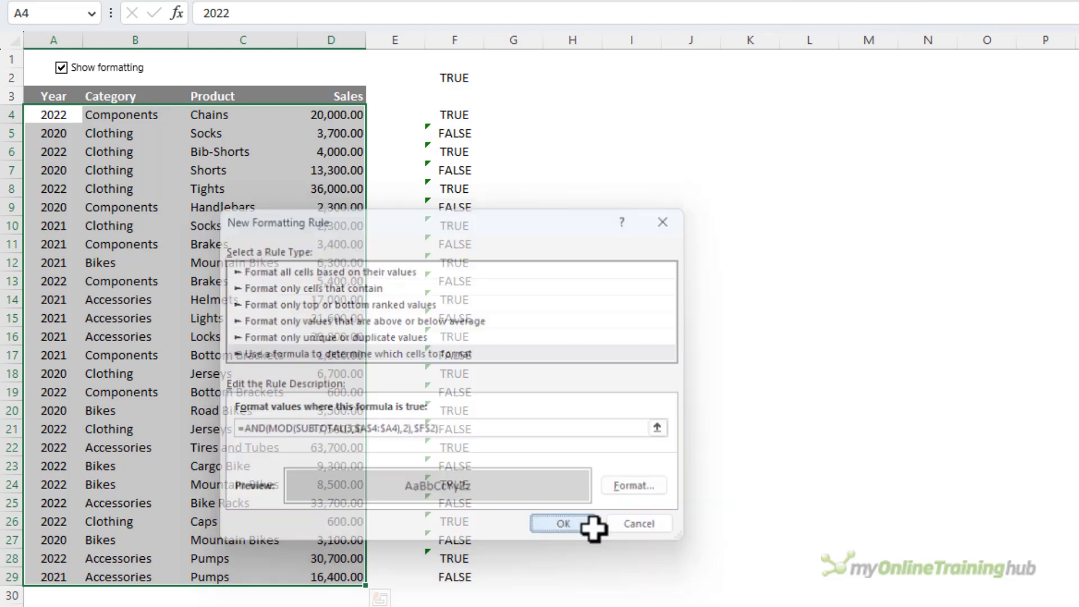
click(635, 339)
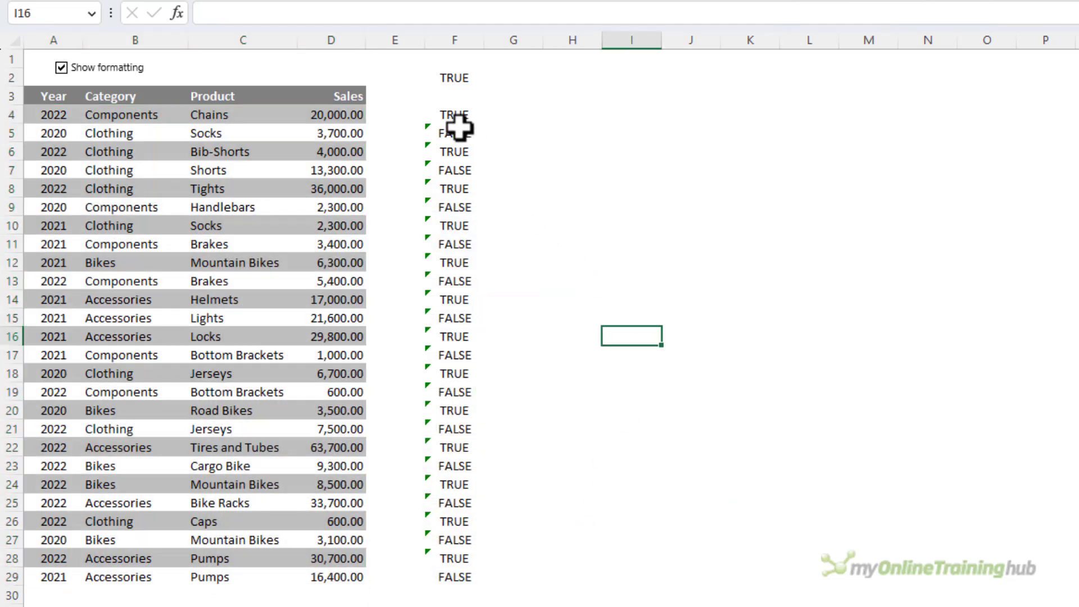
Delete the helper formulas in F4:F29
click(459, 128)
drag(455, 115, 470, 570)
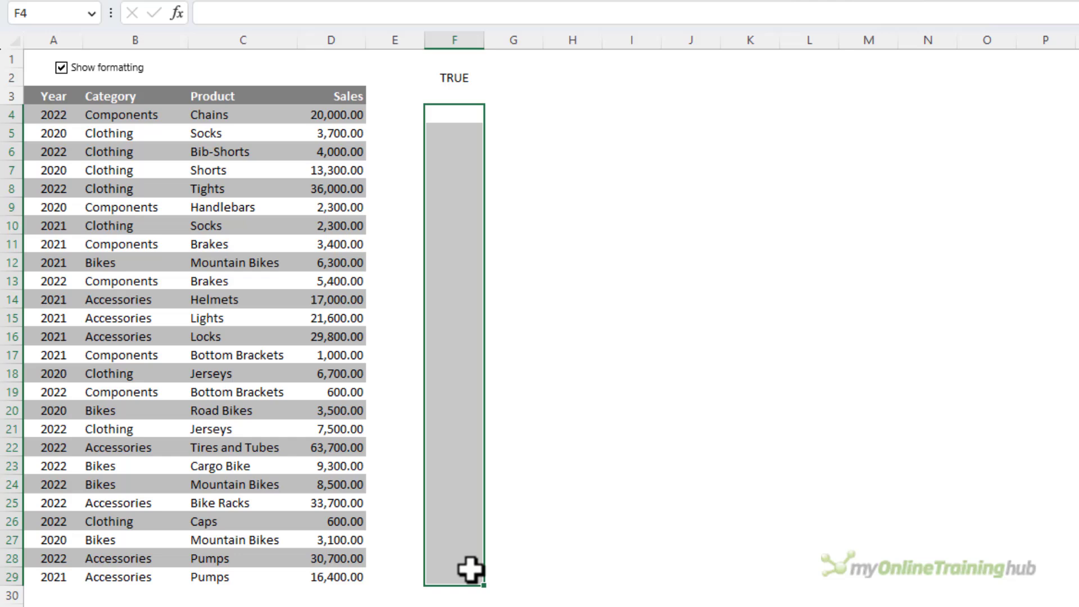
click(462, 121)
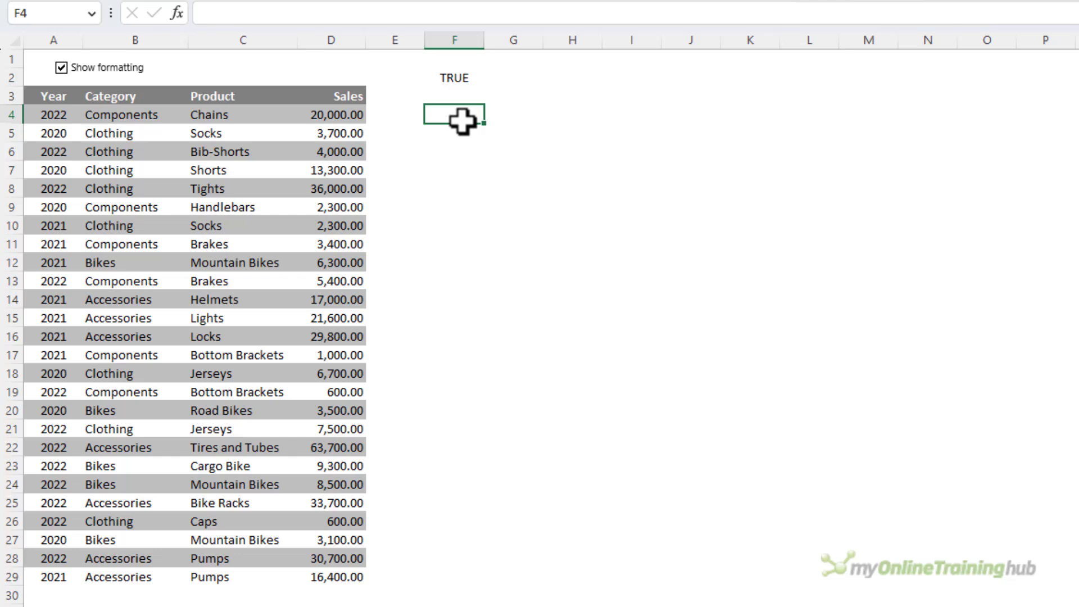
Test the banded rows by switching the Show formatting check box off and on several times
click(61, 68)
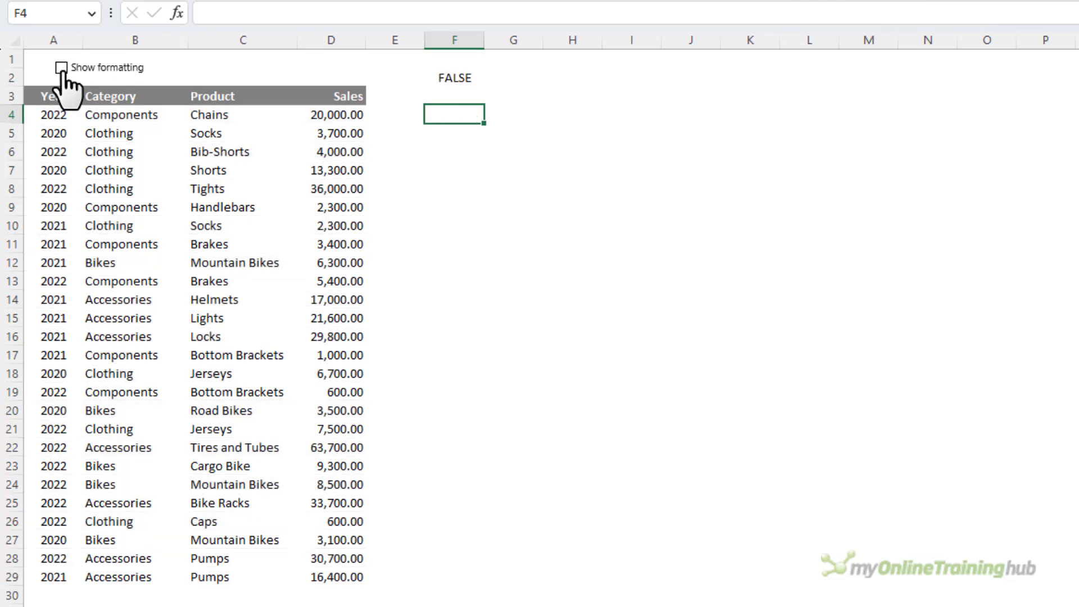
click(61, 67)
click(63, 72)
click(64, 72)
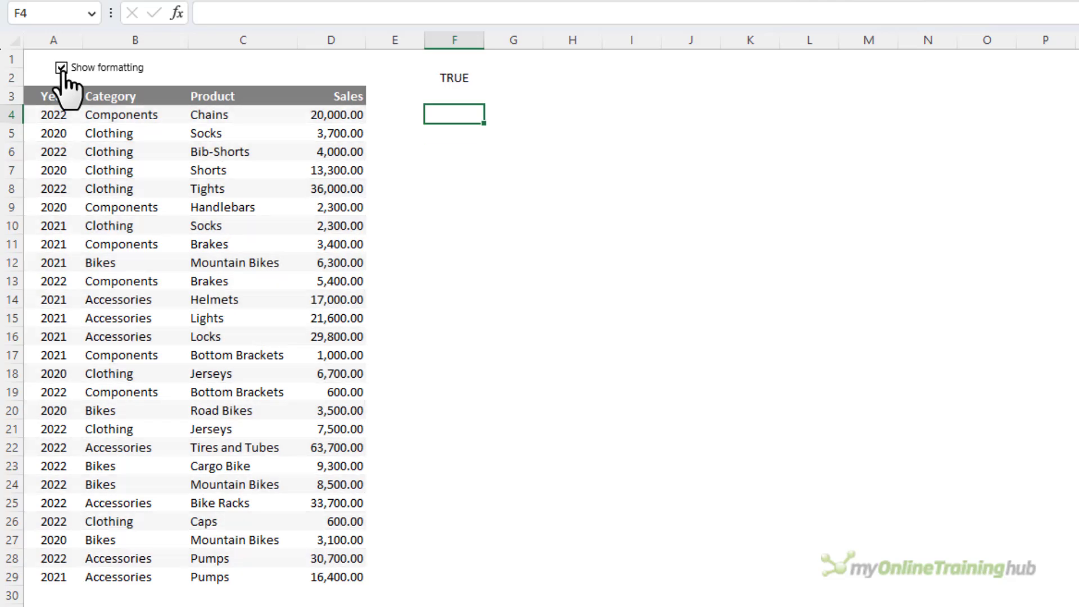
click(64, 72)
click(62, 69)
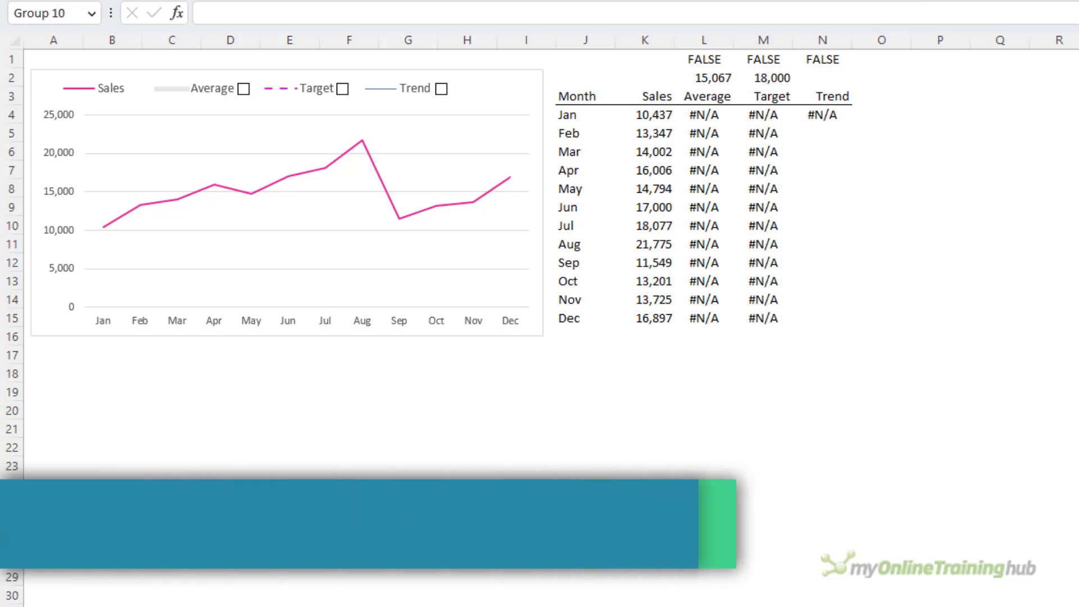
Test the line chart's Average, Target and Trend check boxes by switching each series on and back off
click(244, 89)
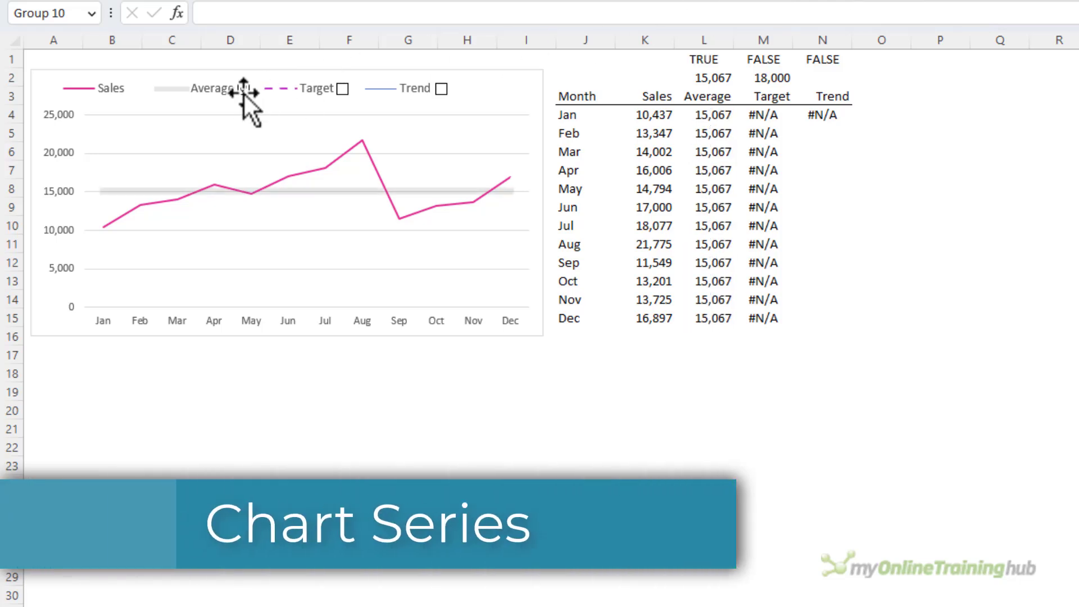
click(343, 89)
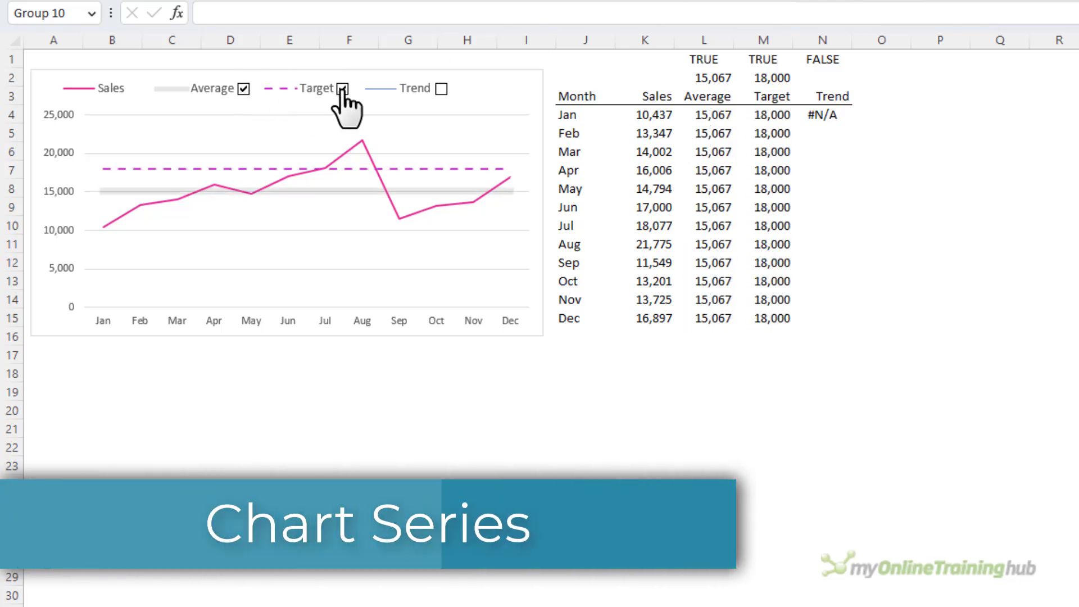
click(442, 89)
click(441, 88)
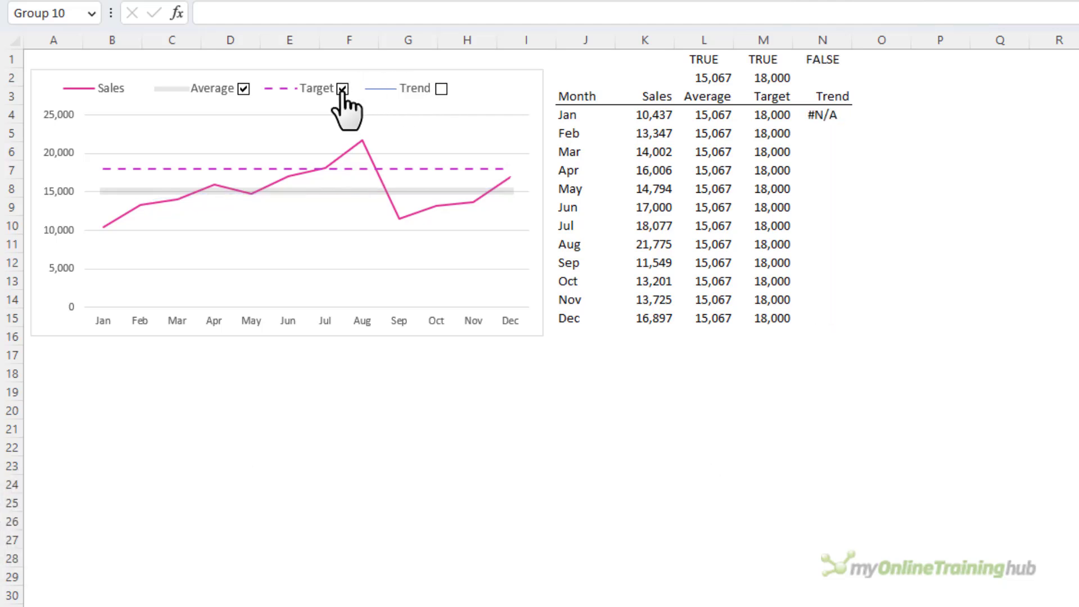
click(343, 89)
click(243, 89)
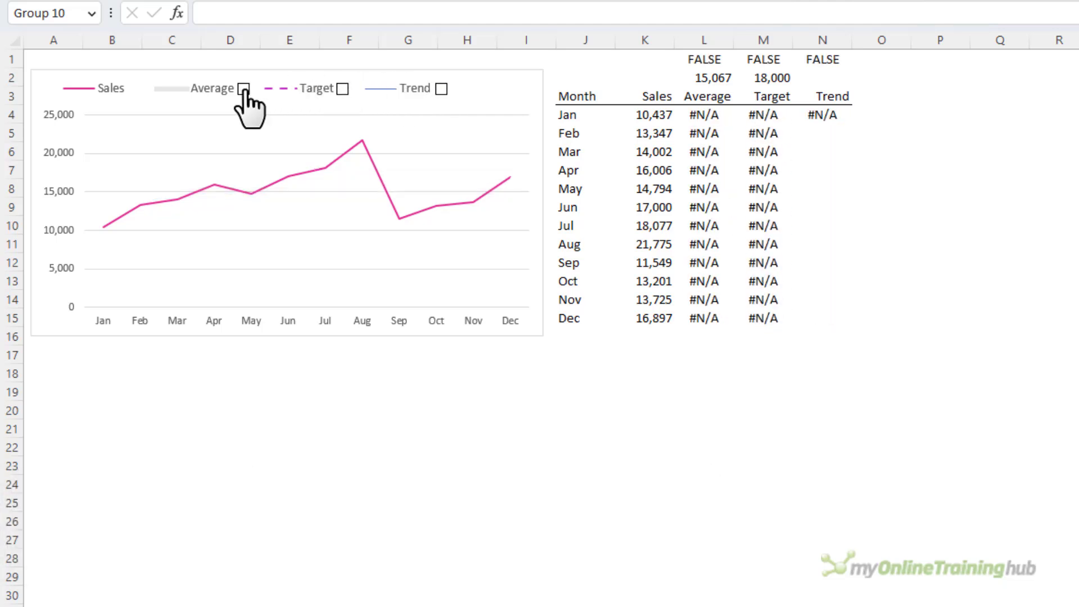
Show the Average, Target and Trend series on the line chart with their check boxes
click(244, 89)
click(343, 89)
click(442, 89)
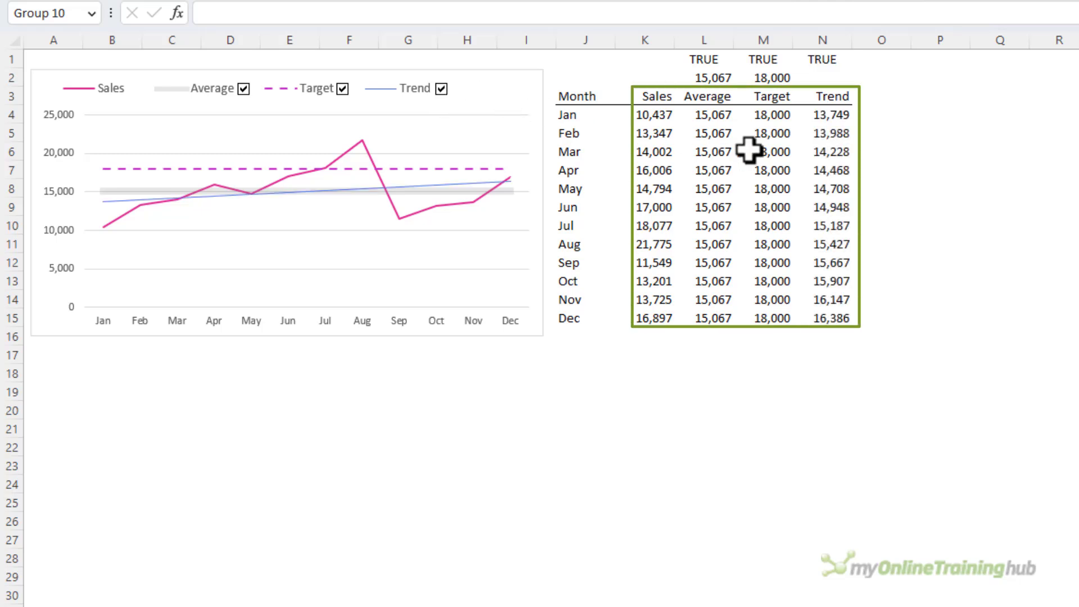
Examine the formulas behind the Average, Target and Trend columns in L4, M4 and N4 without changing them
key(Escape)
key(F2)
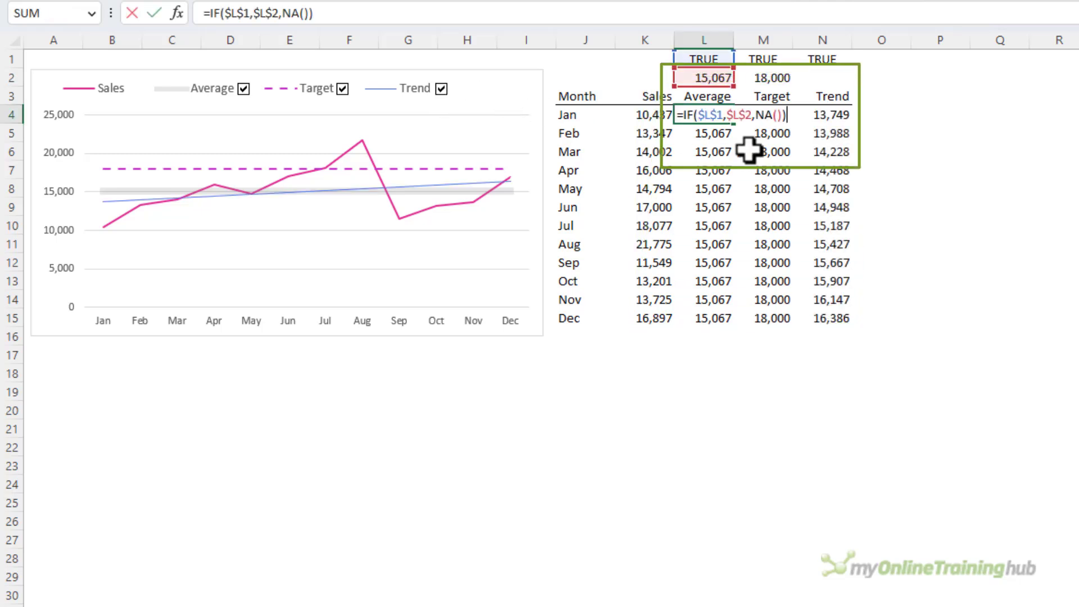
key(Escape)
double_click(759, 118)
key(Escape)
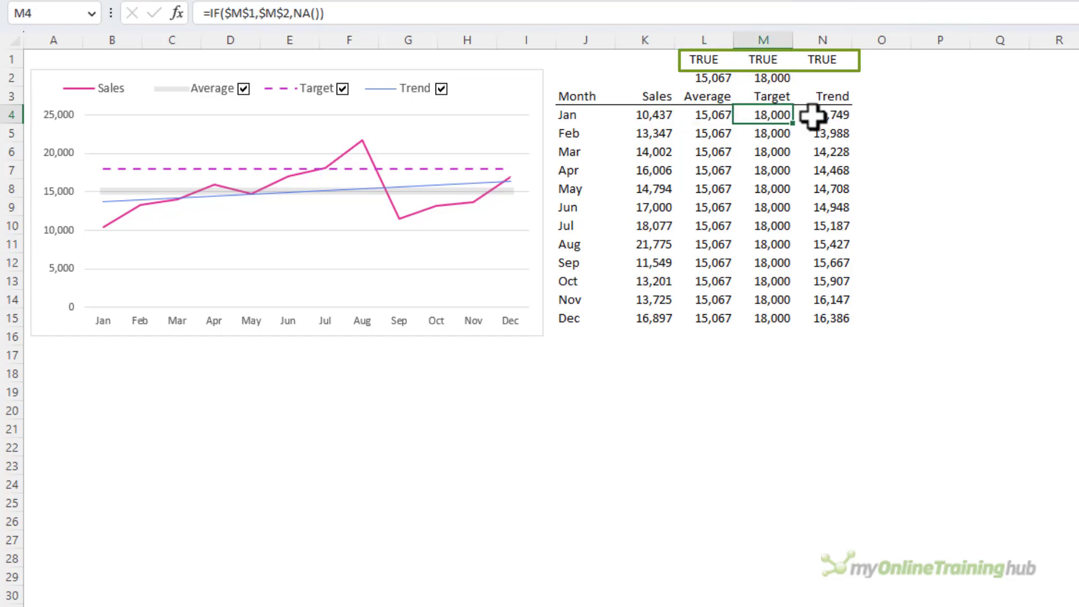
double_click(813, 116)
key(Escape)
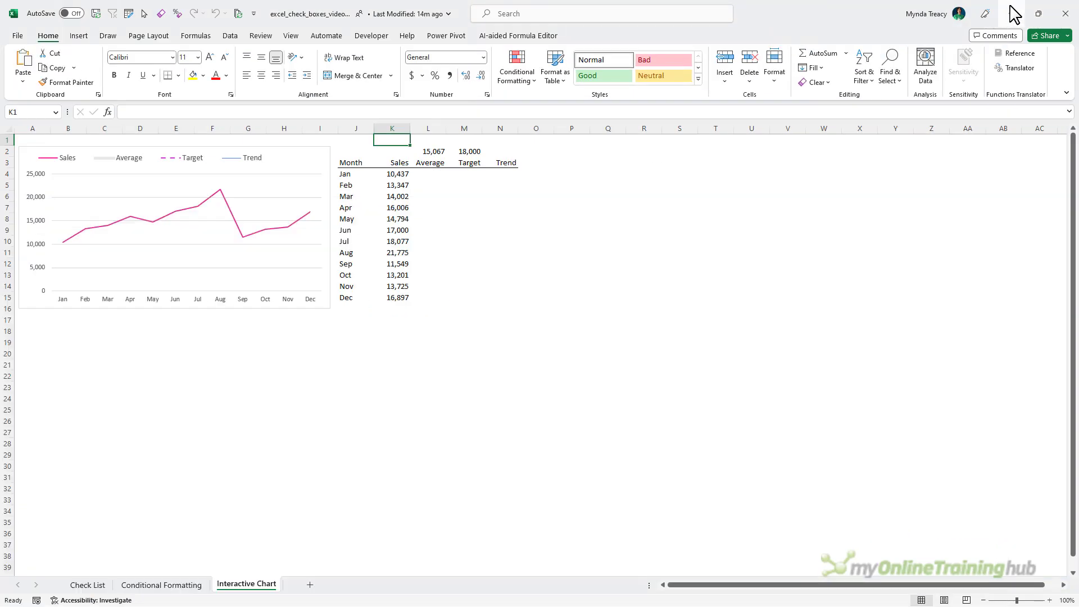
Insert a form-control check box beside the Average legend entry on the line chart and edit out its label text
click(371, 36)
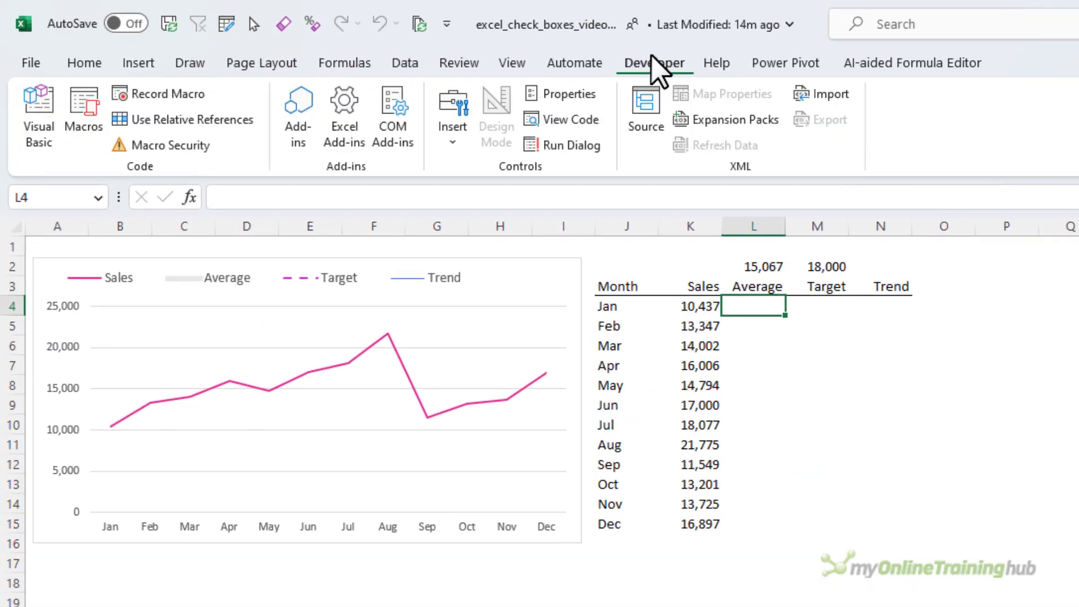
click(466, 135)
click(482, 194)
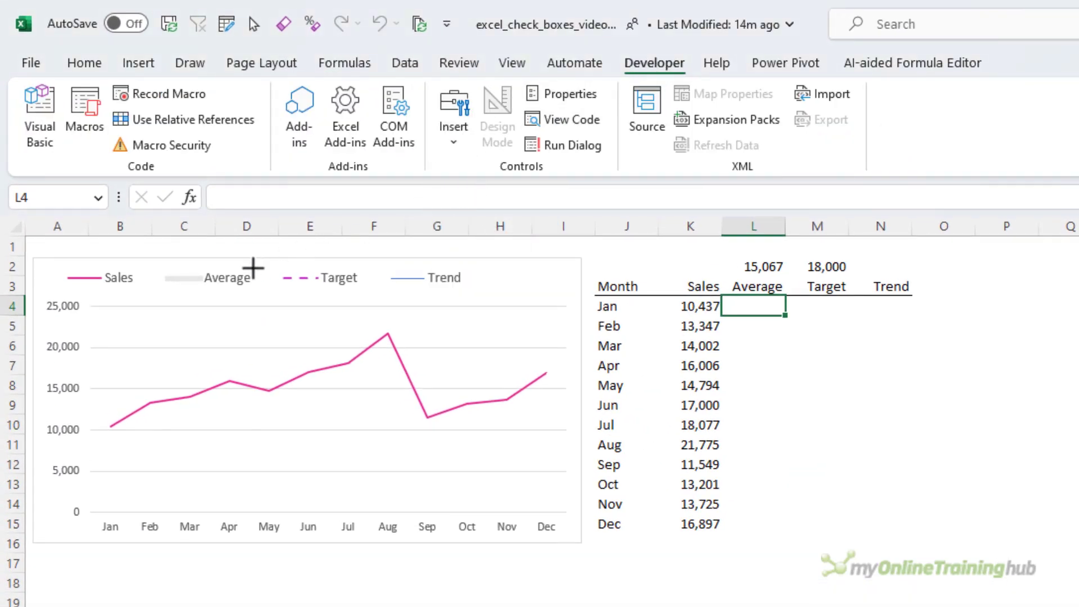
drag(253, 268, 267, 282)
click(253, 269)
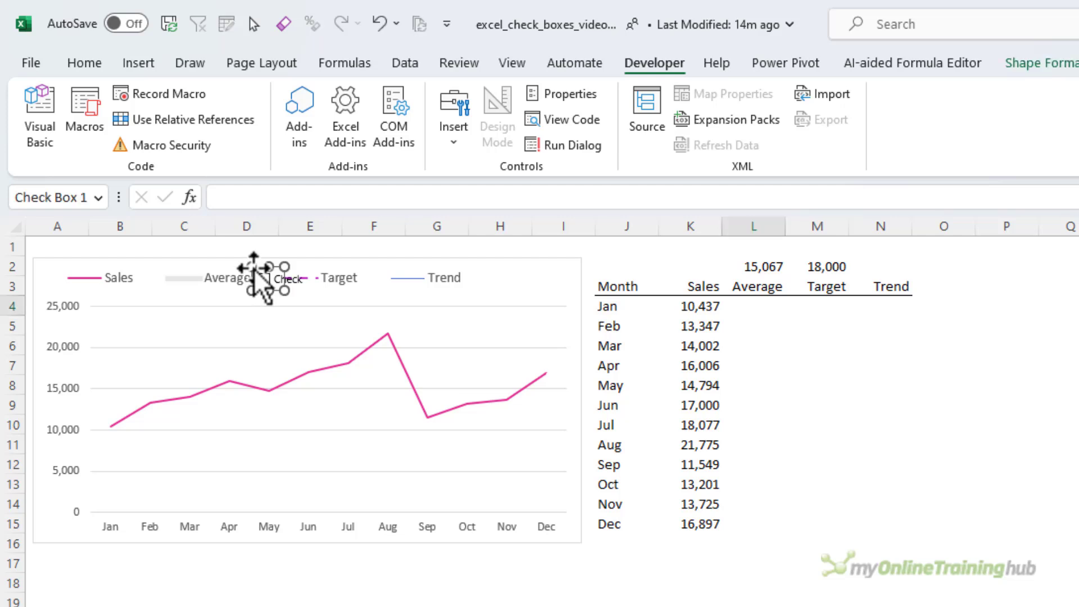
click(282, 280)
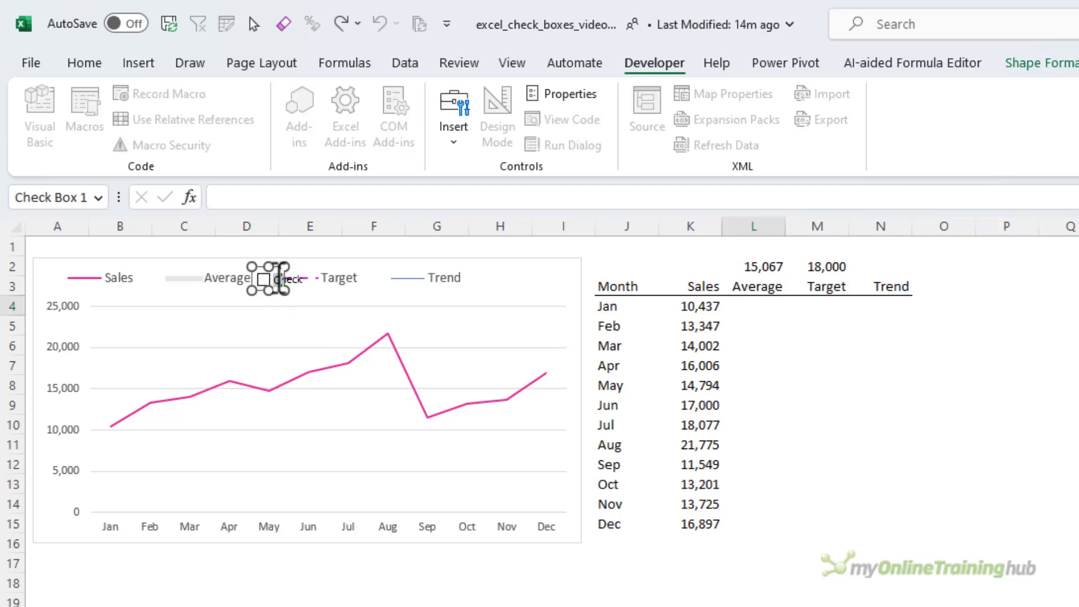
Duplicate the check box in line with the original so that the Target and Trend legend entries each have one
click(277, 293)
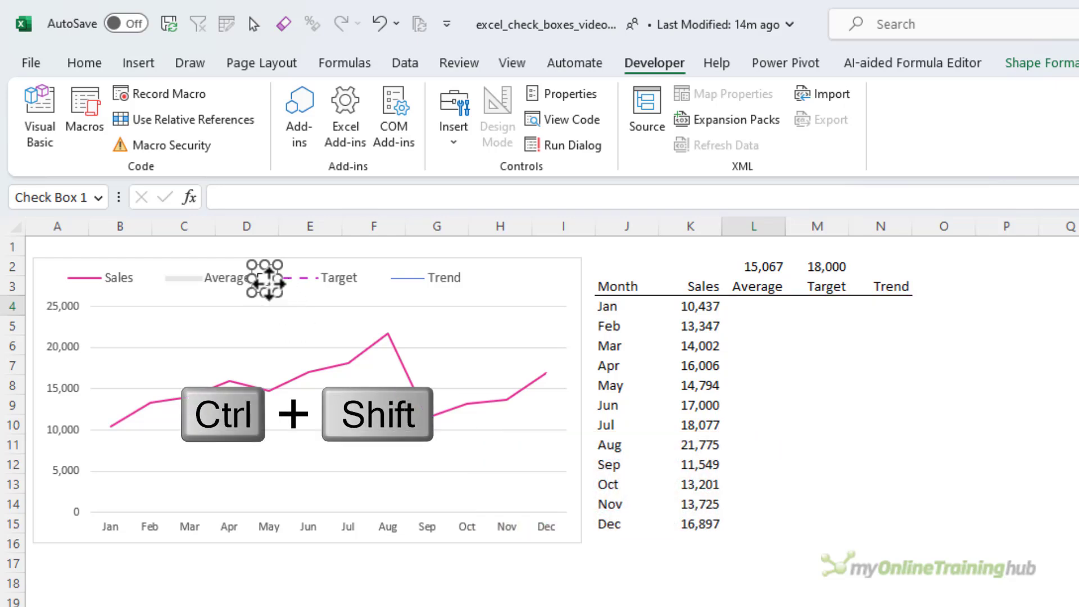
drag(377, 289, 484, 285)
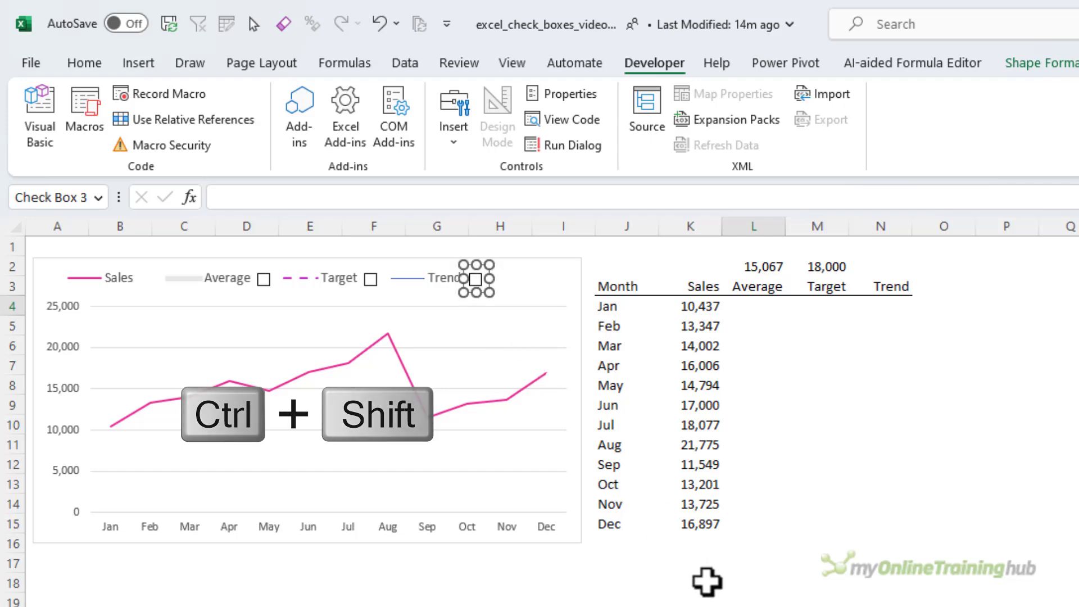
click(700, 581)
Link the Average check box to cell $L$1 in its Format Control settings
right_click(274, 281)
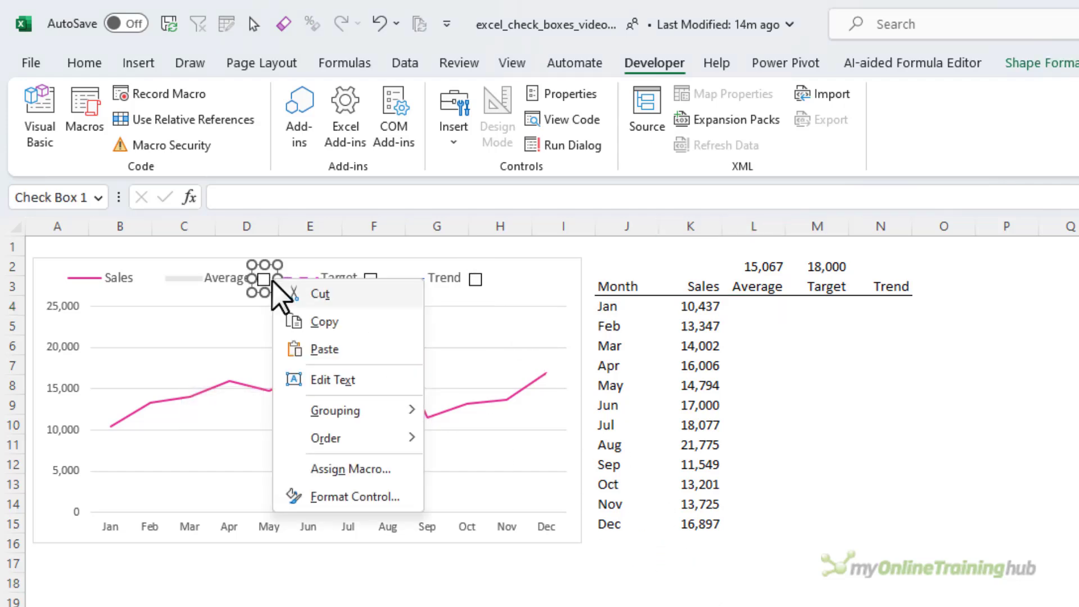
click(356, 497)
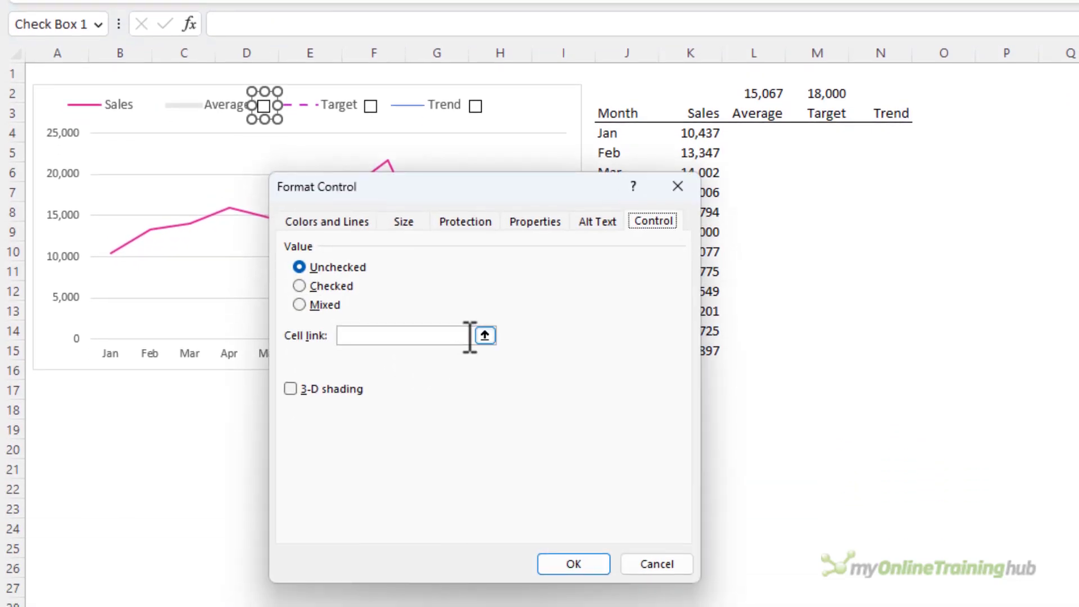
click(470, 336)
click(755, 72)
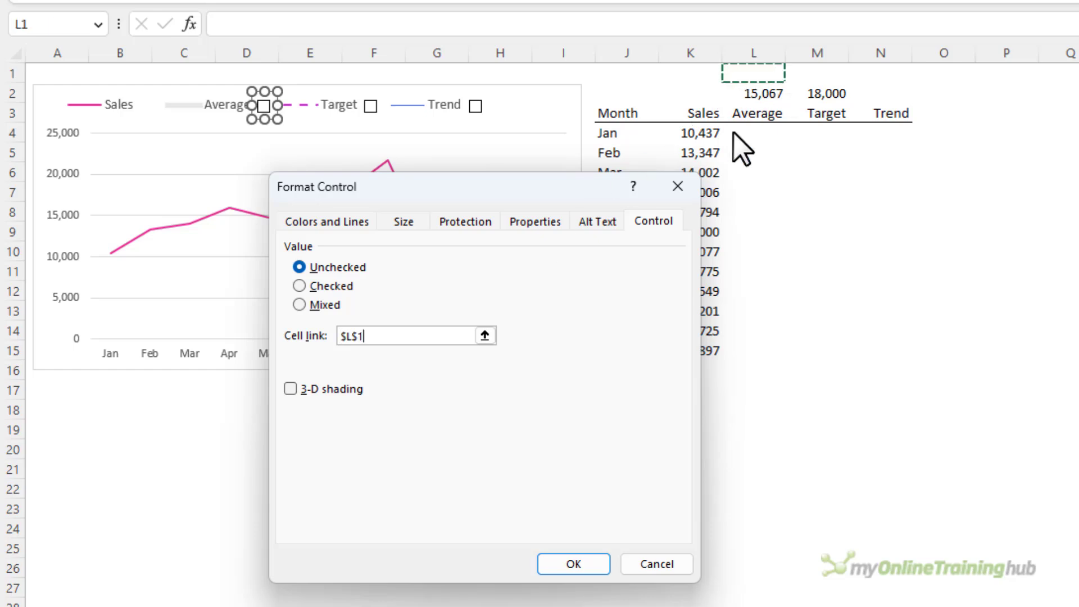
click(570, 565)
Link the Target check box to cell $M$1 in its Format Control settings
ctrl+click(374, 107)
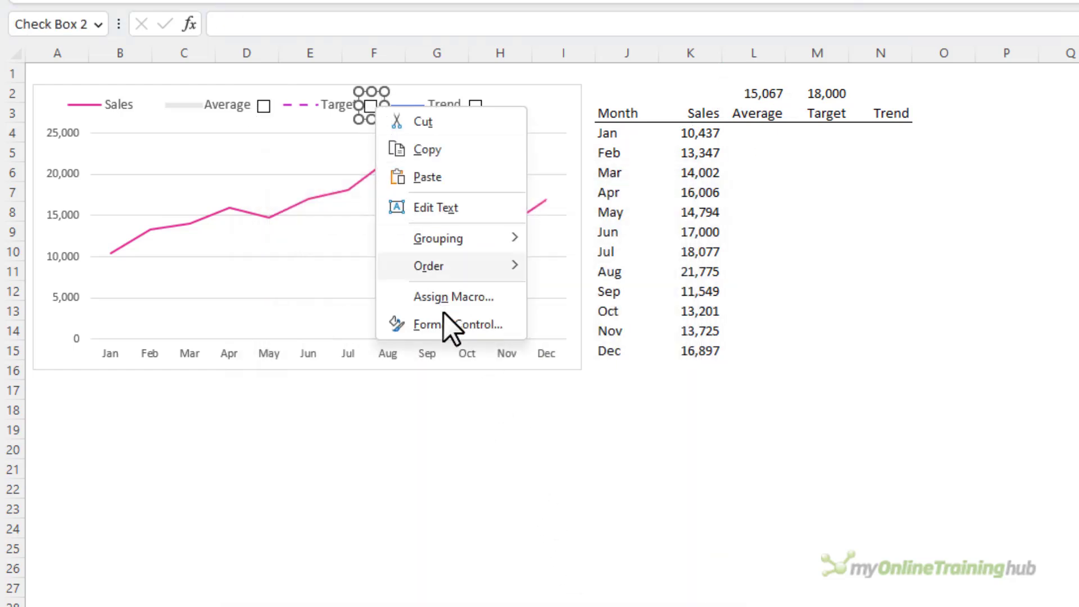
click(448, 325)
click(457, 337)
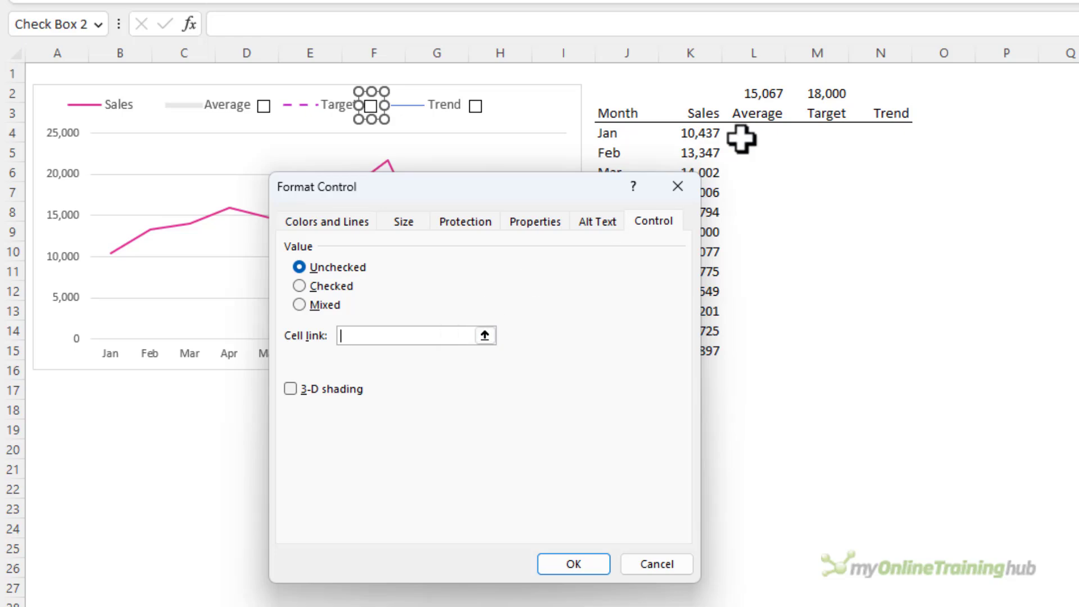
click(824, 79)
click(596, 559)
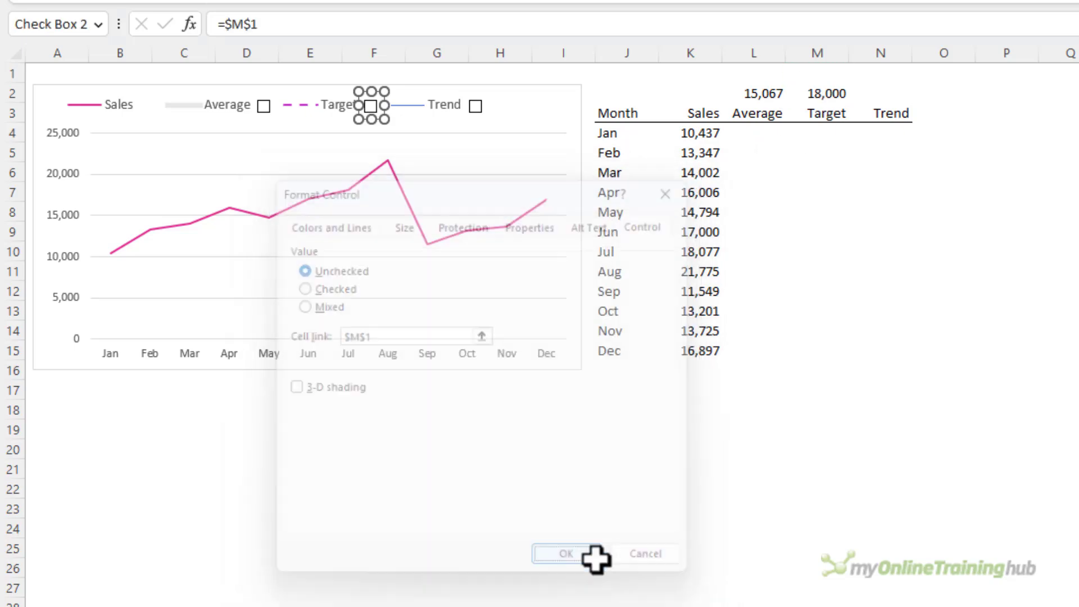
Link the Trend check box to cell $N$1 in its Format Control settings
right_click(475, 105)
click(549, 325)
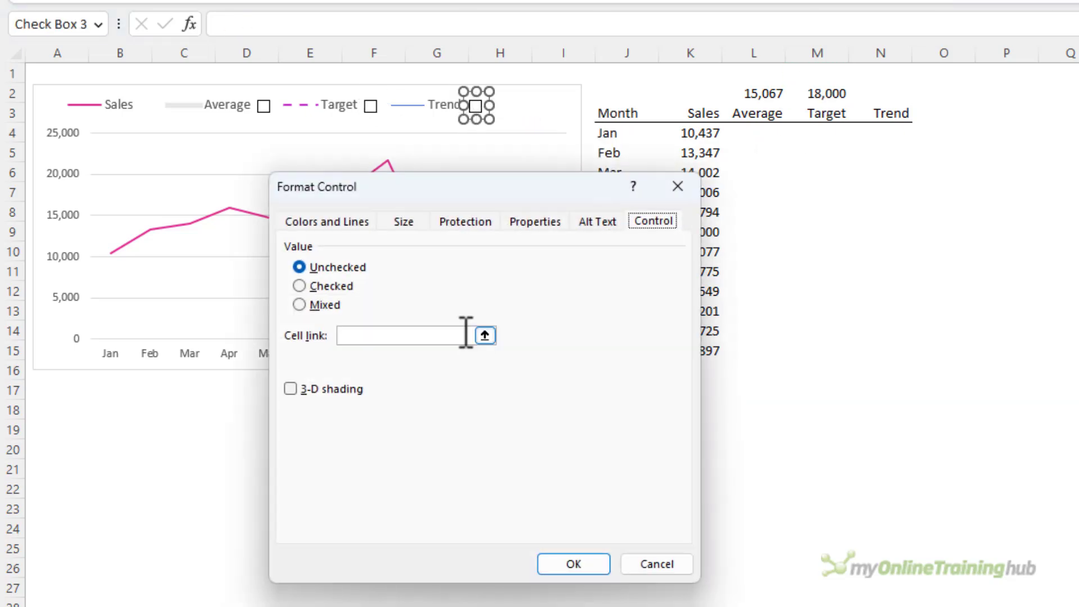
click(465, 335)
click(875, 70)
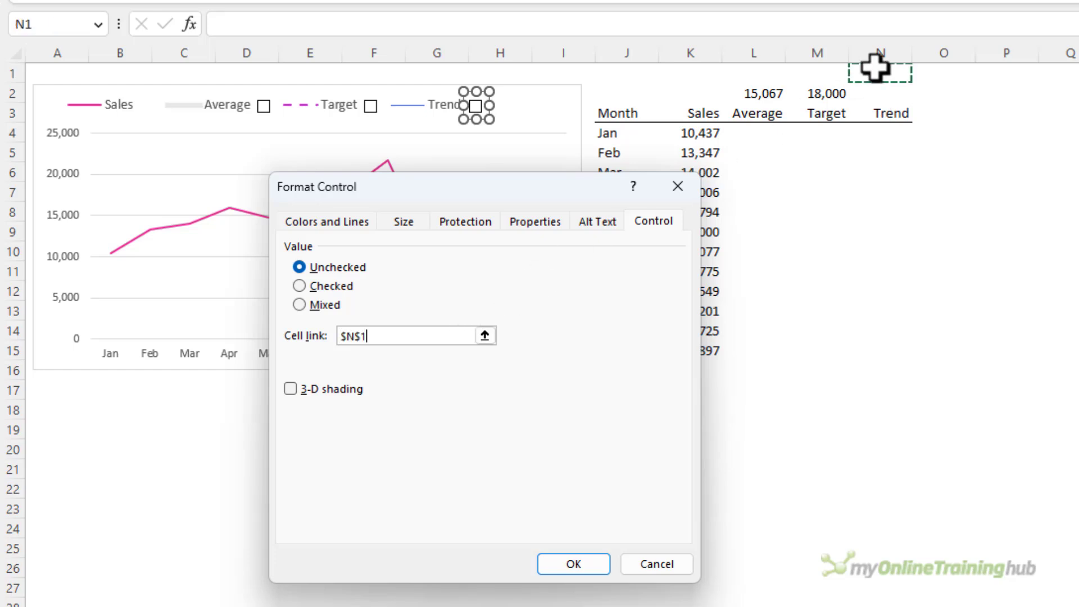
click(601, 562)
Deselect the control and tick the Average, Target and Trend check boxes on the chart
click(798, 349)
click(265, 105)
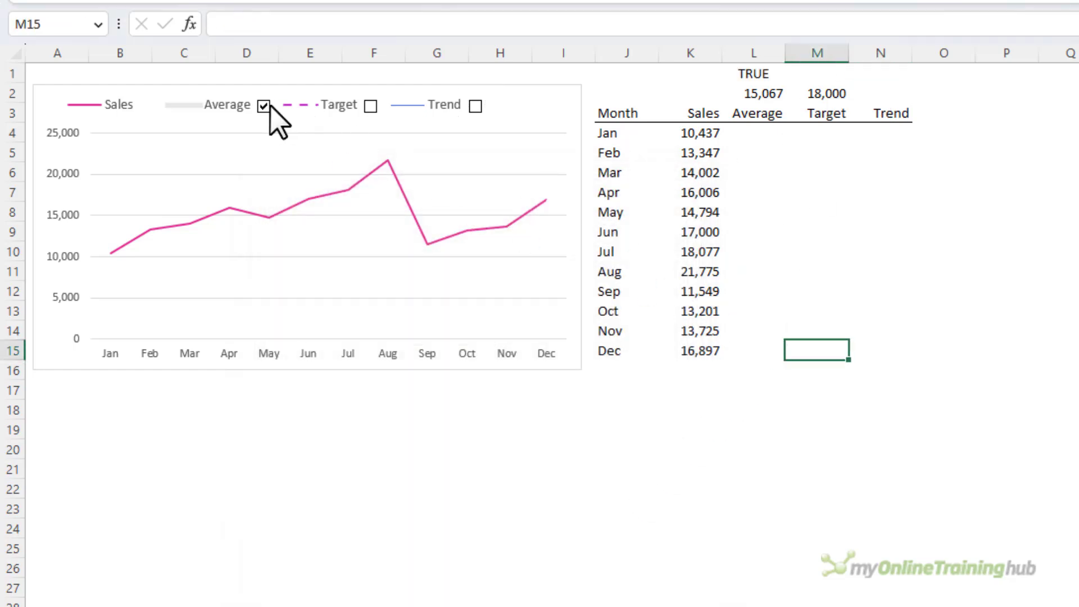
click(371, 105)
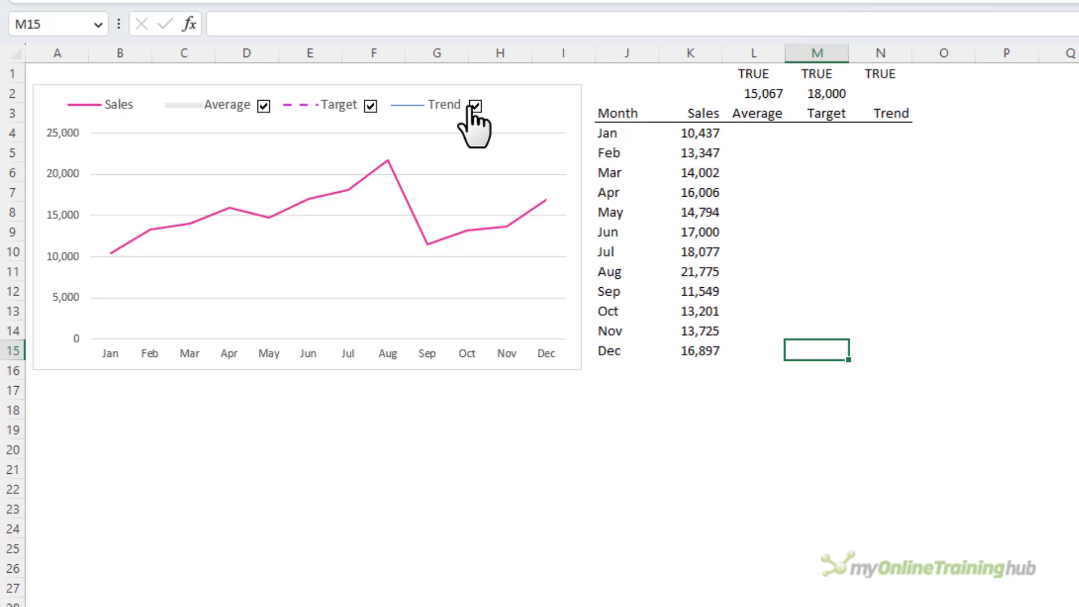
Examine the linked cells L1:N1 and the Average, Target and Trend columns beneath their headers
drag(754, 74, 874, 73)
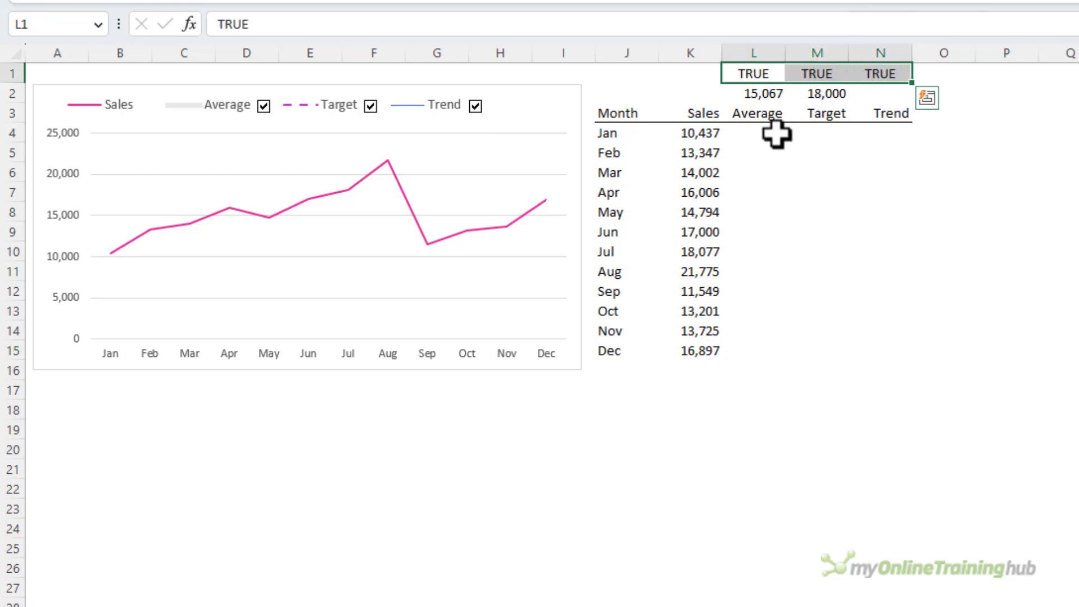
click(777, 134)
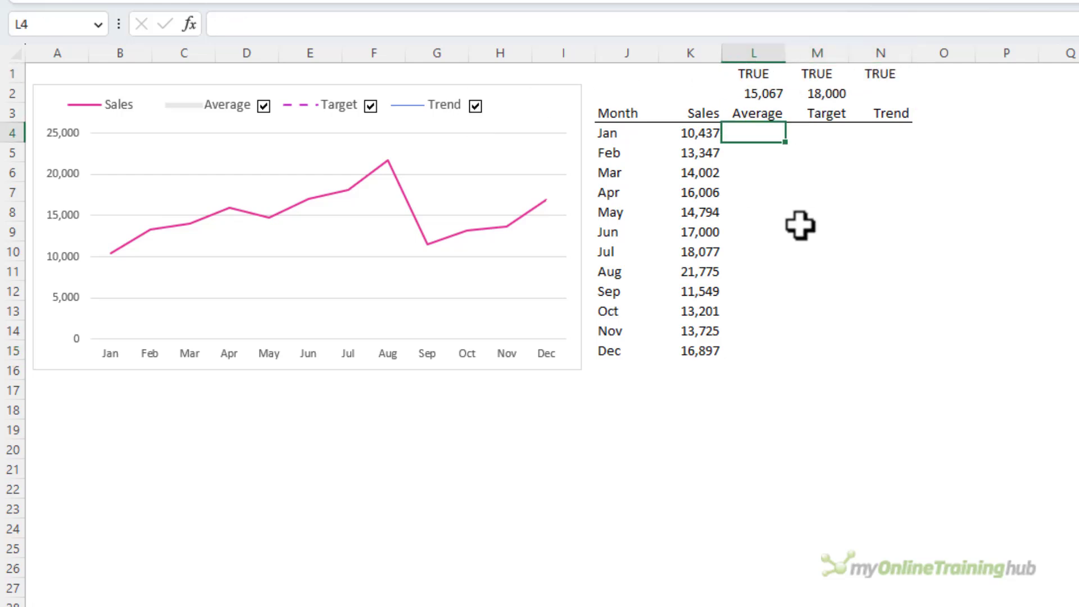
drag(761, 134, 757, 344)
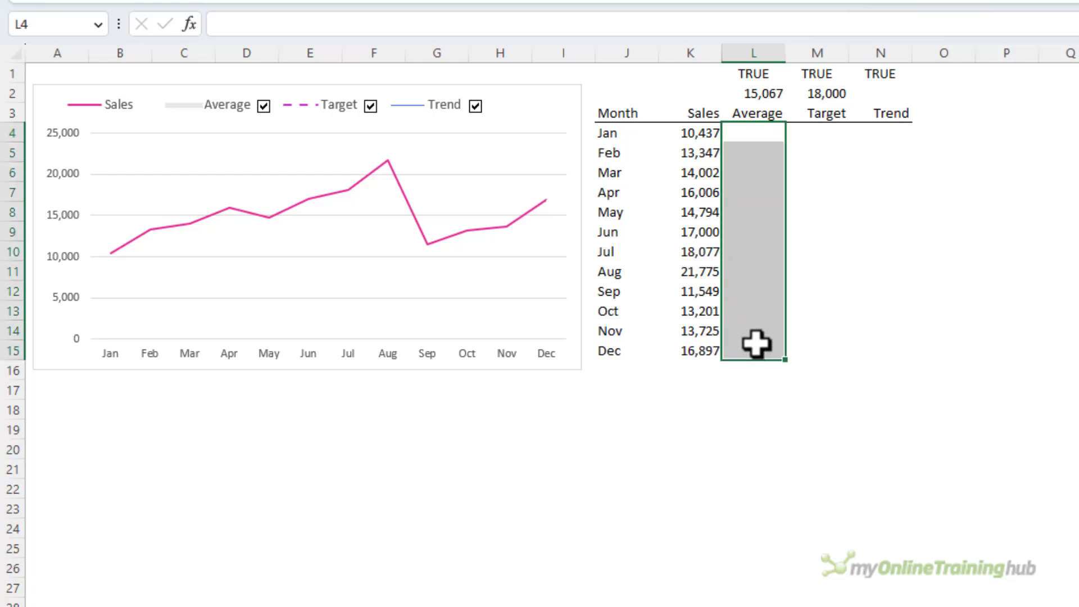
drag(838, 140, 833, 338)
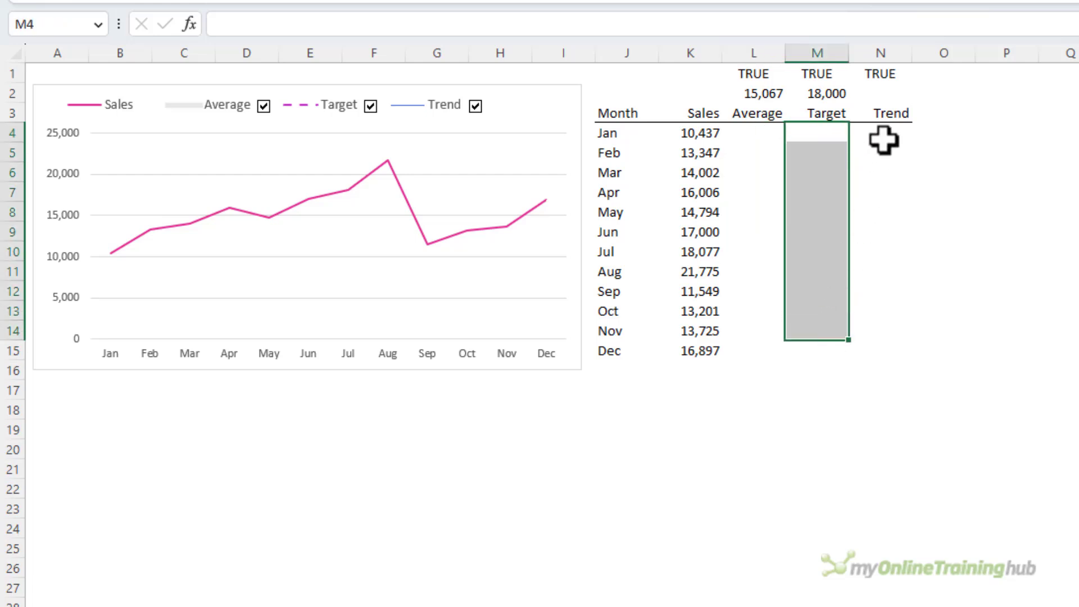
drag(884, 140, 881, 332)
Enter the formula =IF($L$1,$L$2,NA()) in cell L4 for the Average series
click(741, 132)
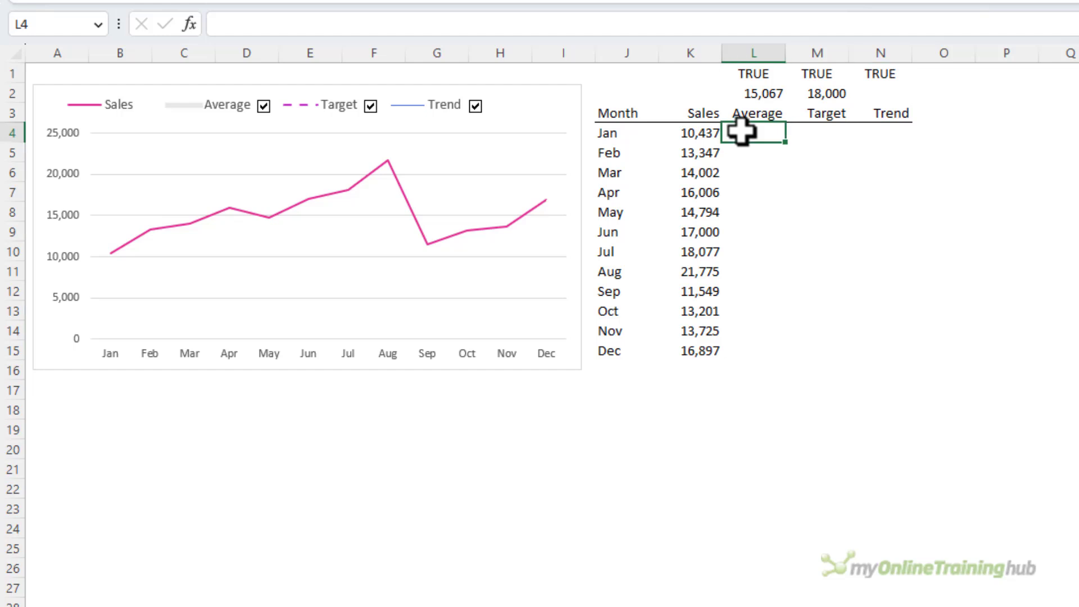
text(=IF()
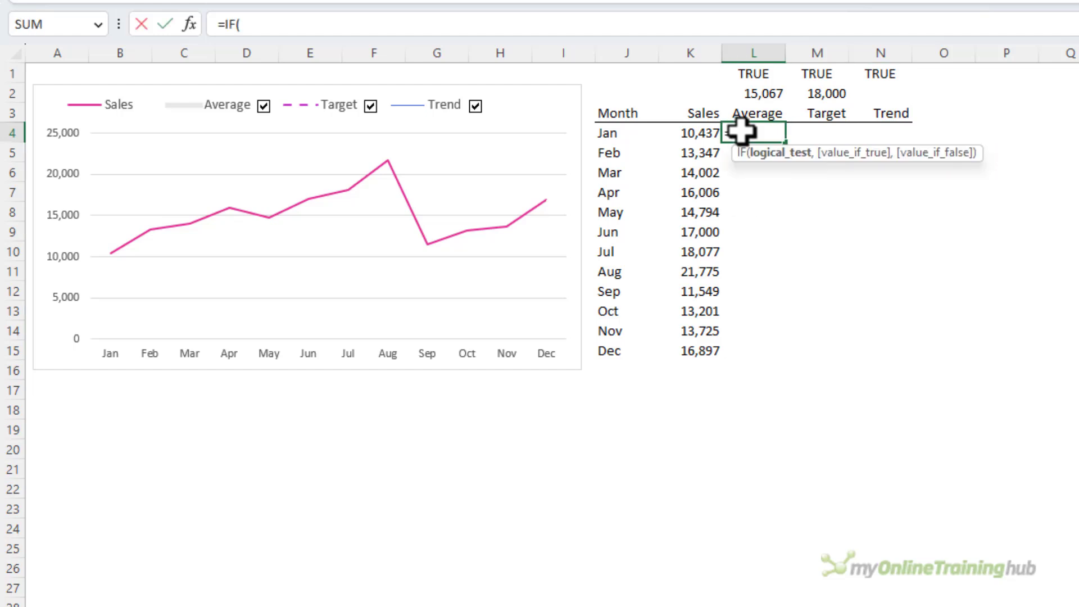
click(753, 73)
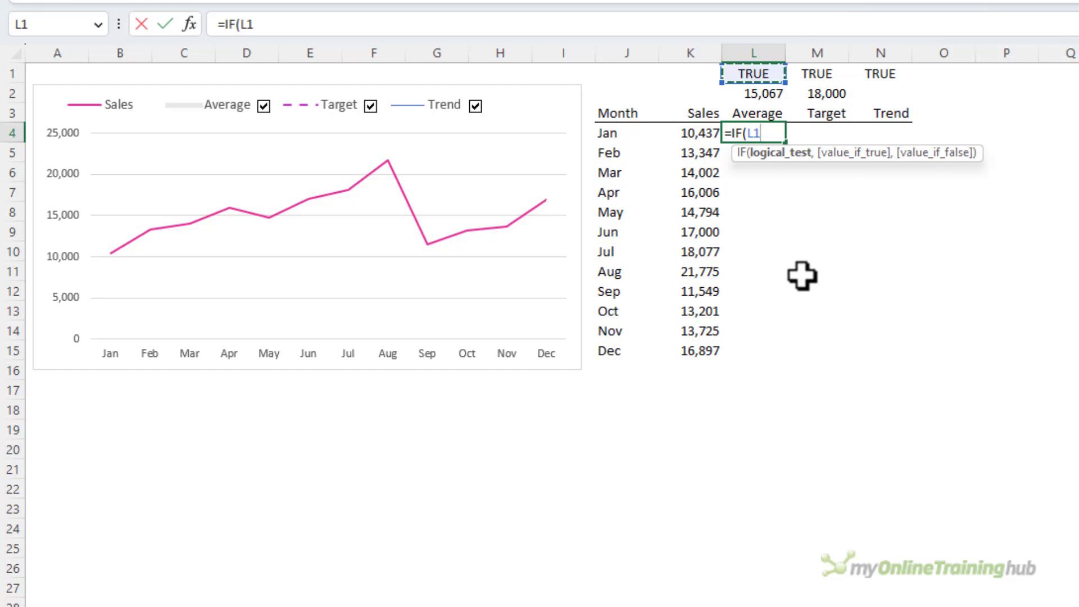
key(F4)
text(,)
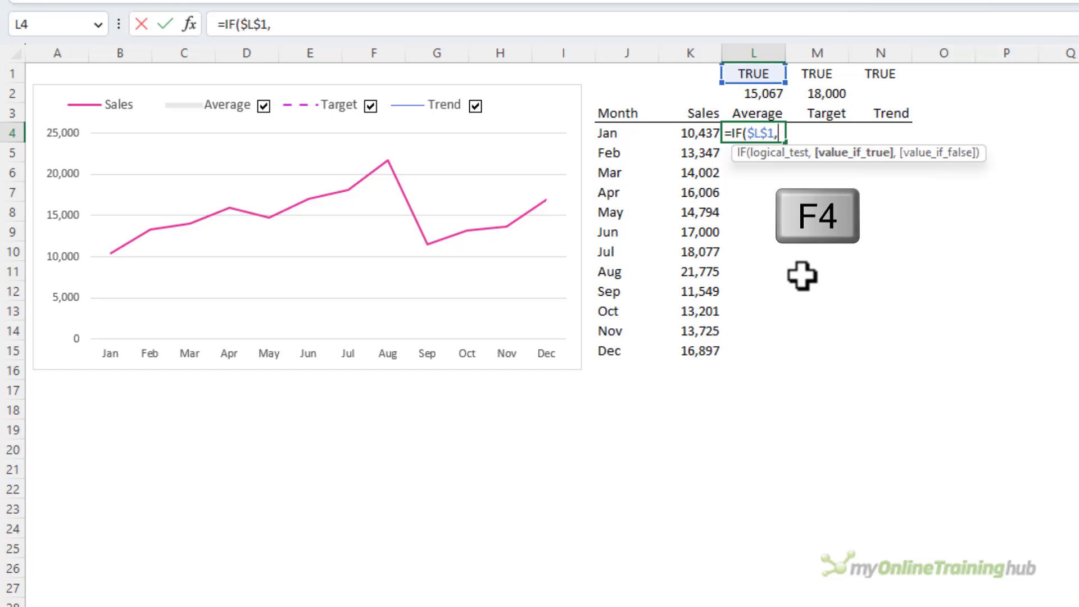
click(756, 94)
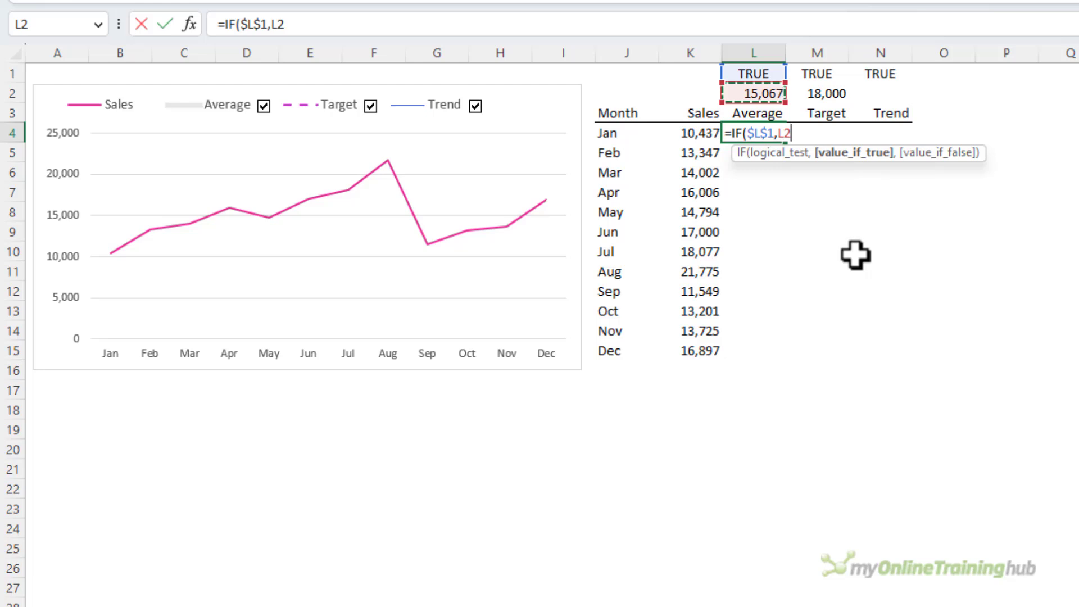
key(F4)
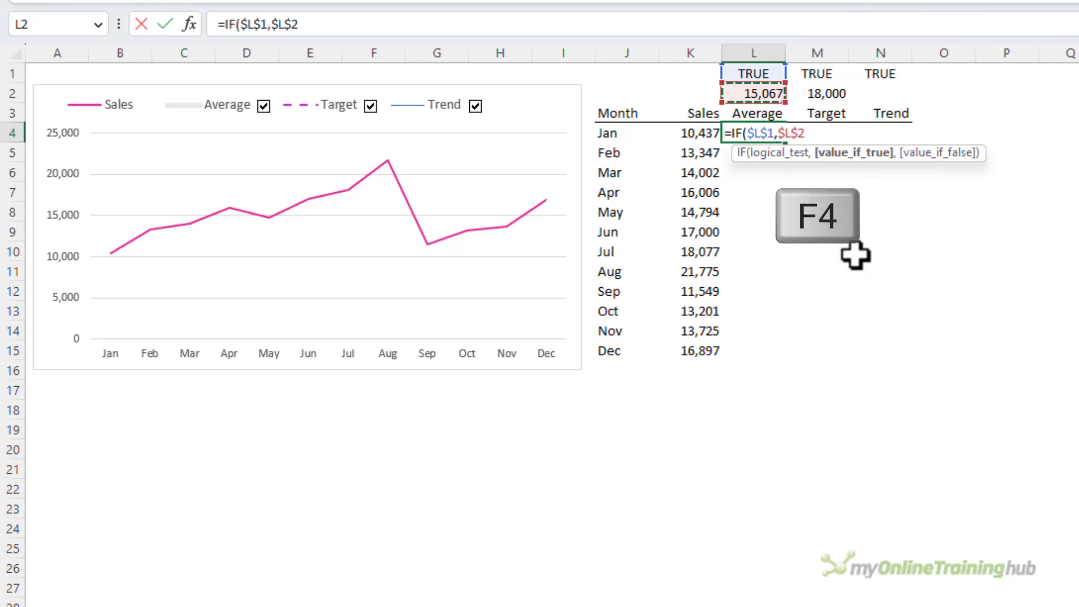
text(,)
text(N)
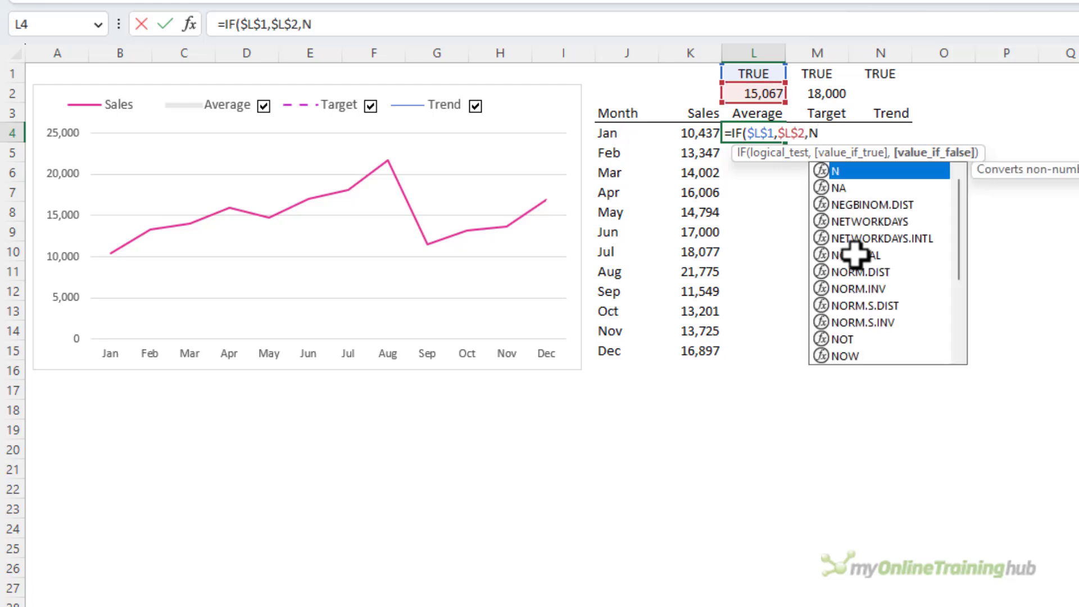
text(A())
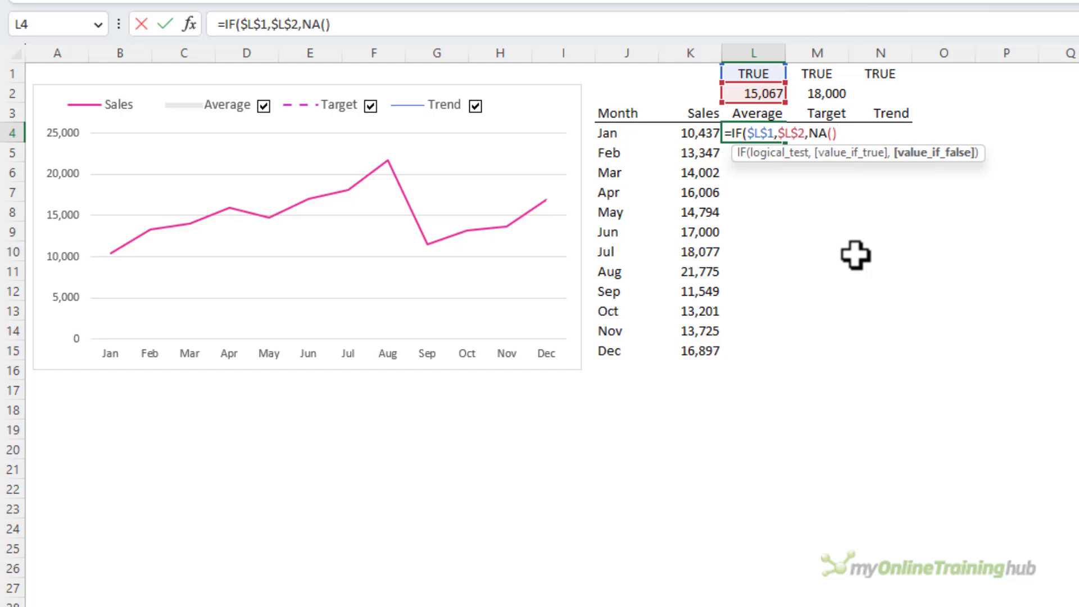
text())
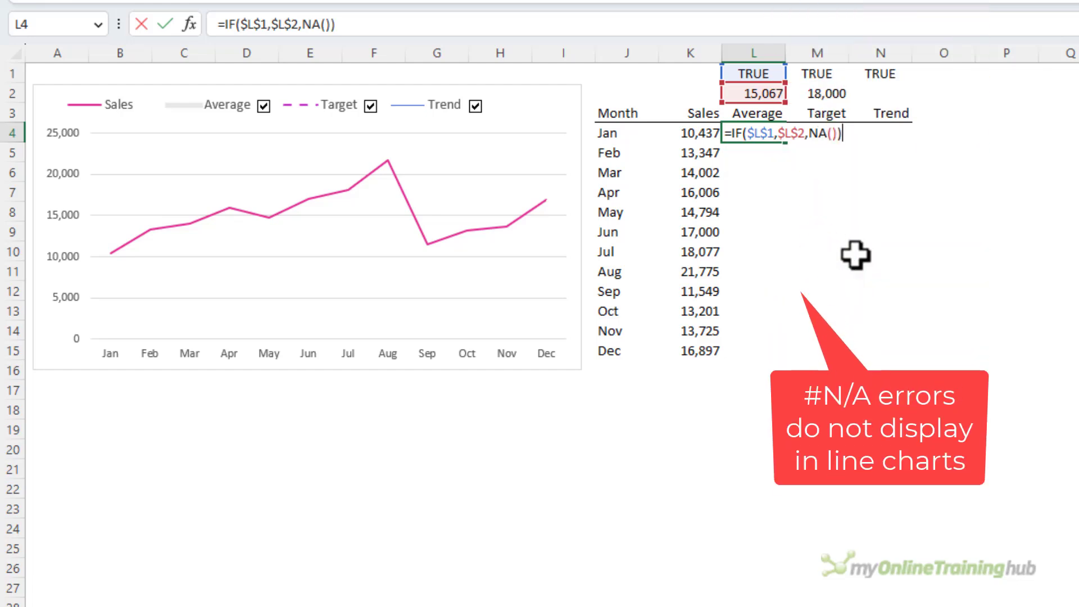
key(Return)
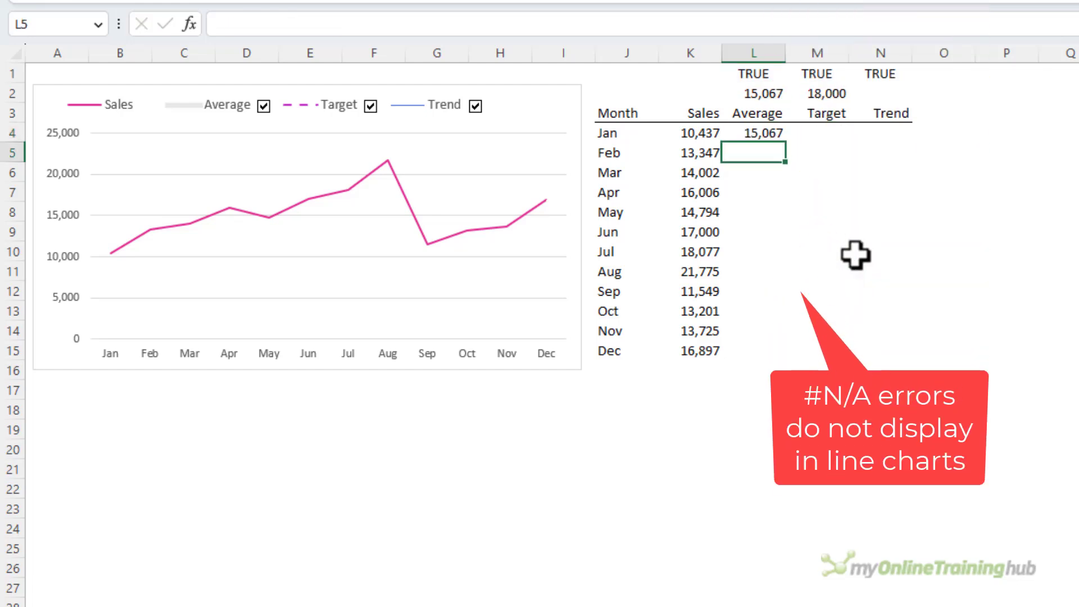
Fill the Average formula from L4 down to L15 and check the Average line on the chart
click(748, 133)
double_click(791, 145)
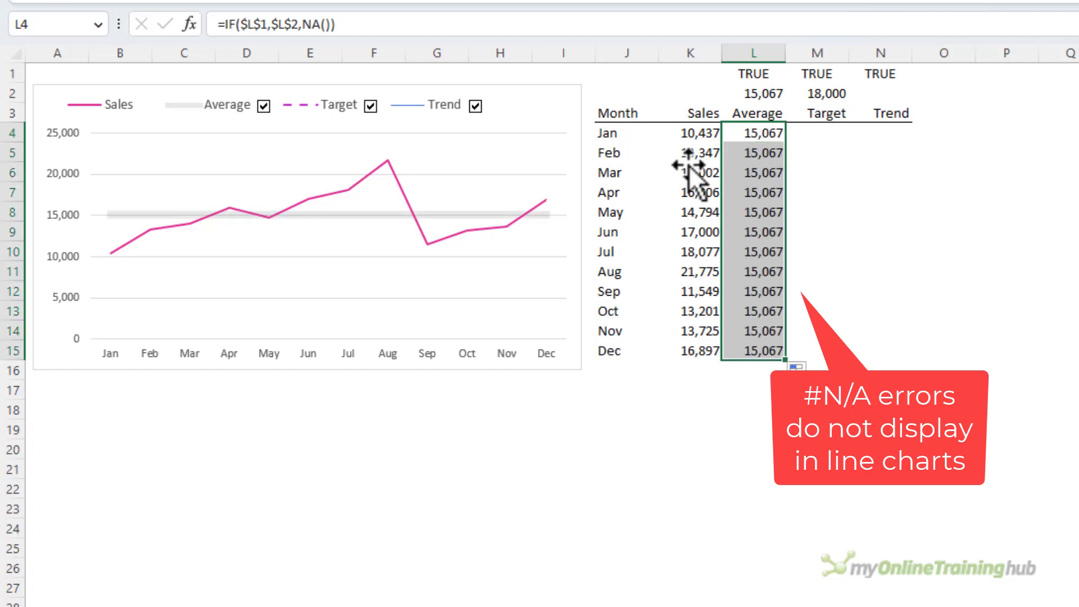
click(481, 215)
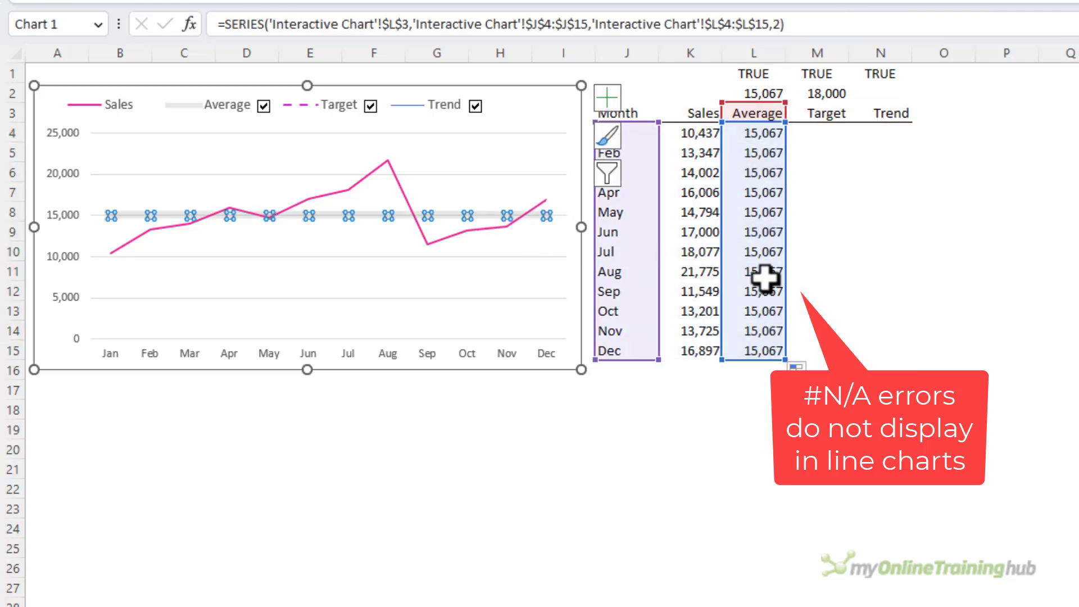
Enter the formula =IF($M$1,$M$2,NA()) in cell M4 for the Target series
click(833, 136)
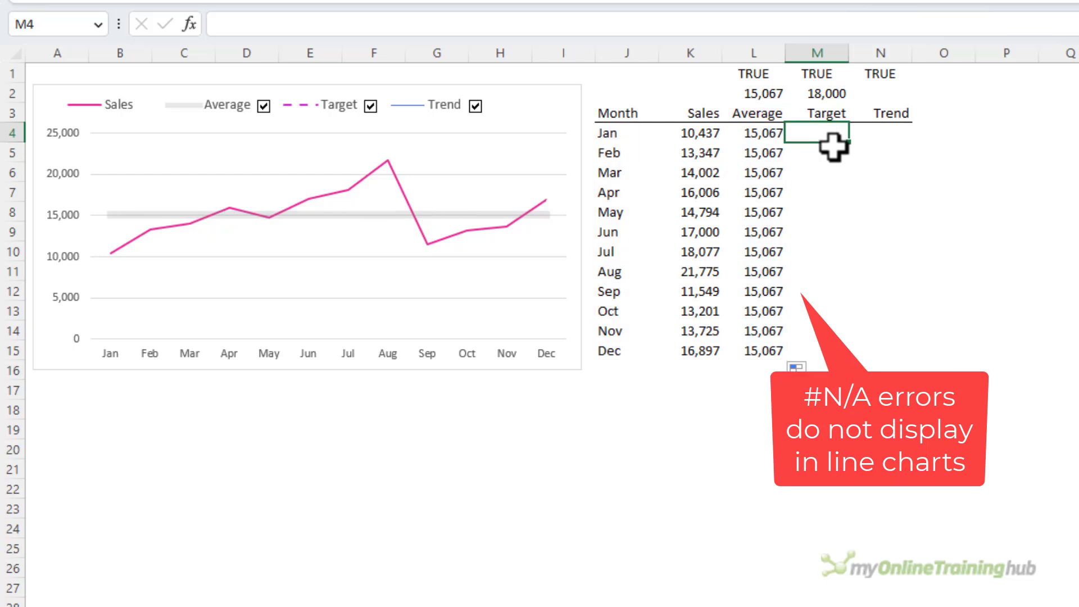
text(=if)
key(Tab)
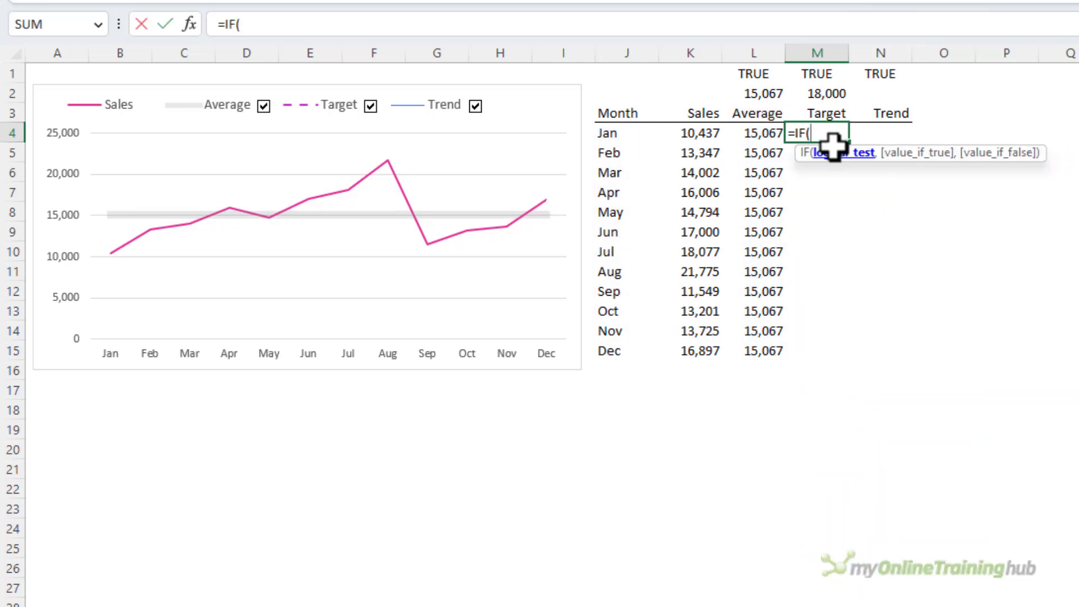
click(822, 78)
text(,)
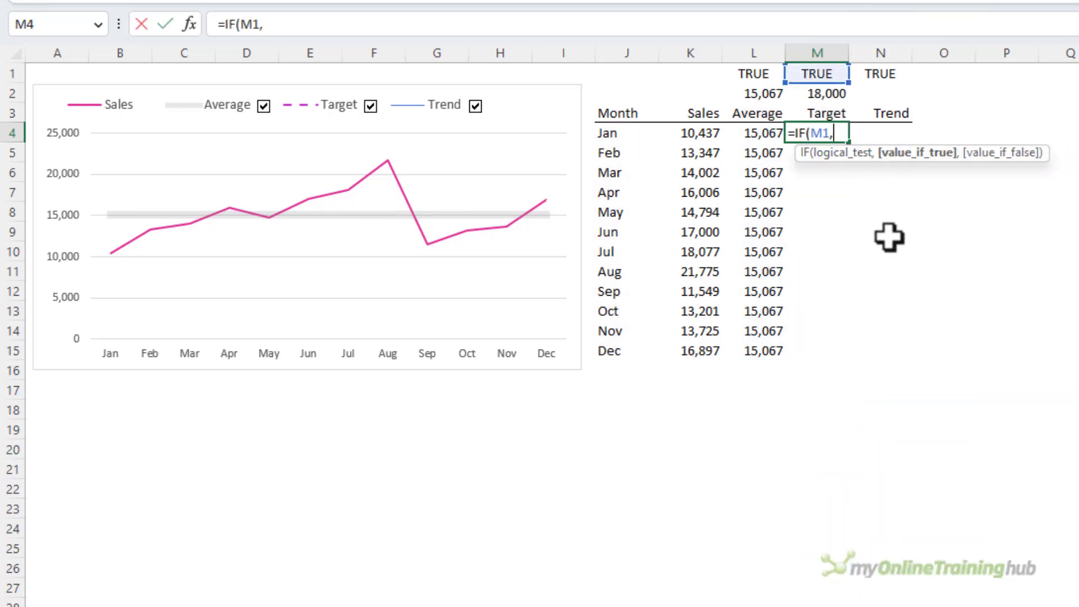
key(BackSpace)
key(F4)
text(,)
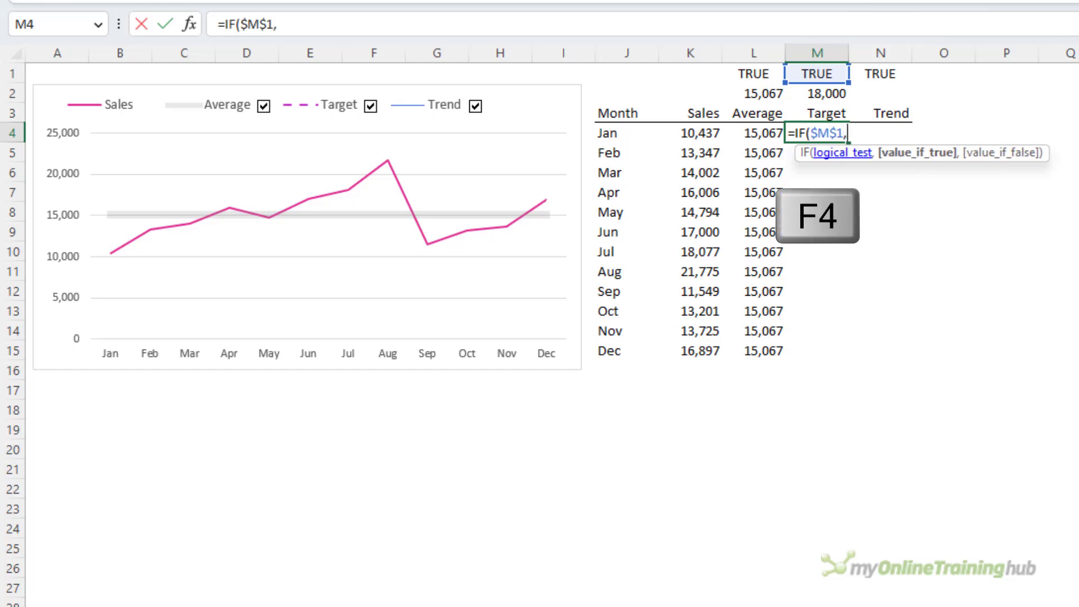
click(822, 94)
key(F4)
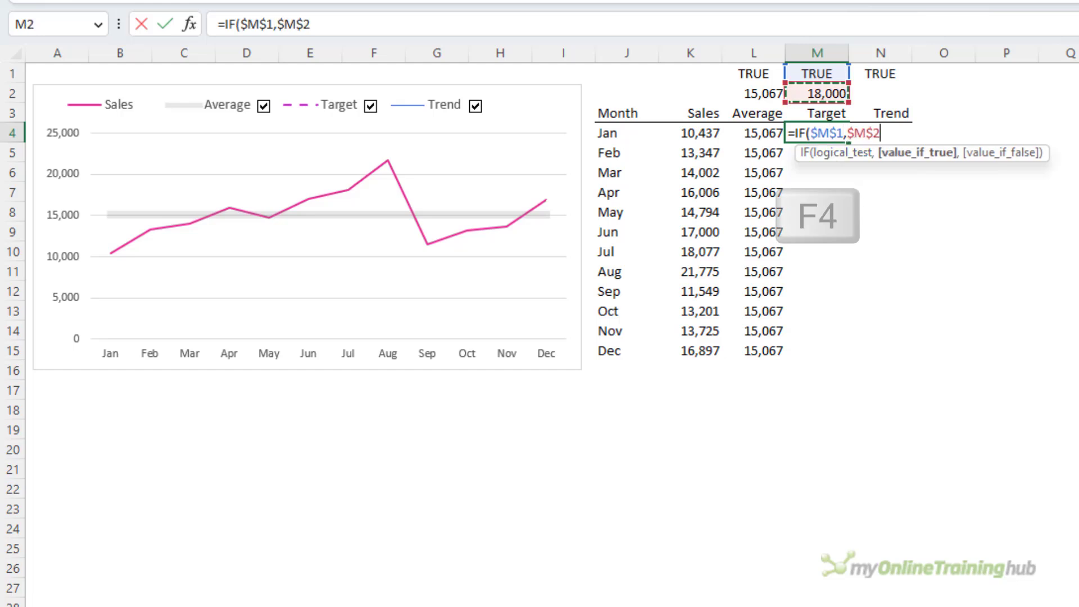
text(,NA()))
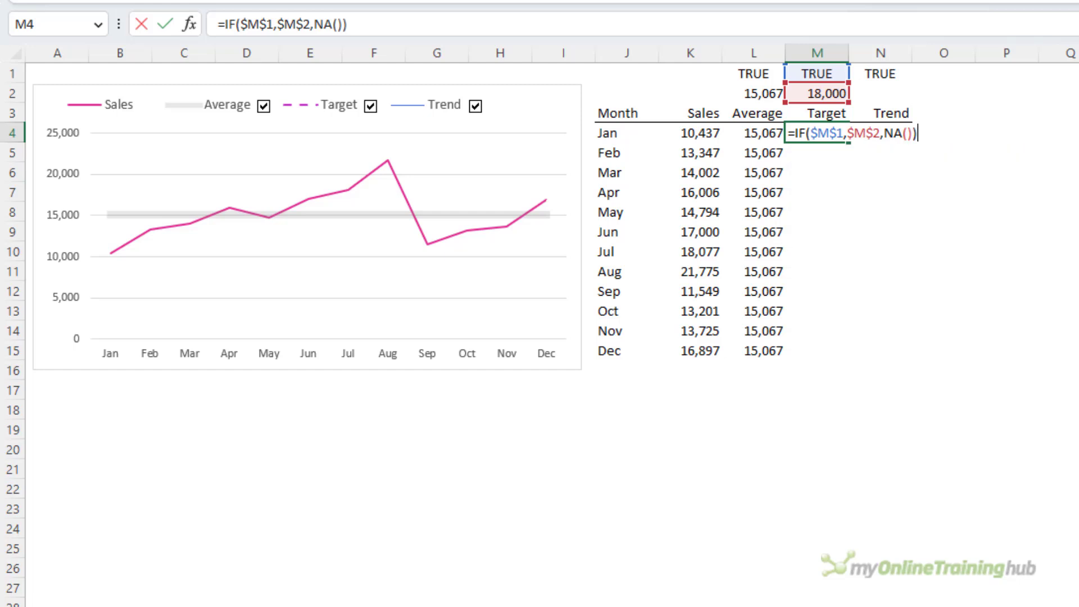
key(ctrl+Return)
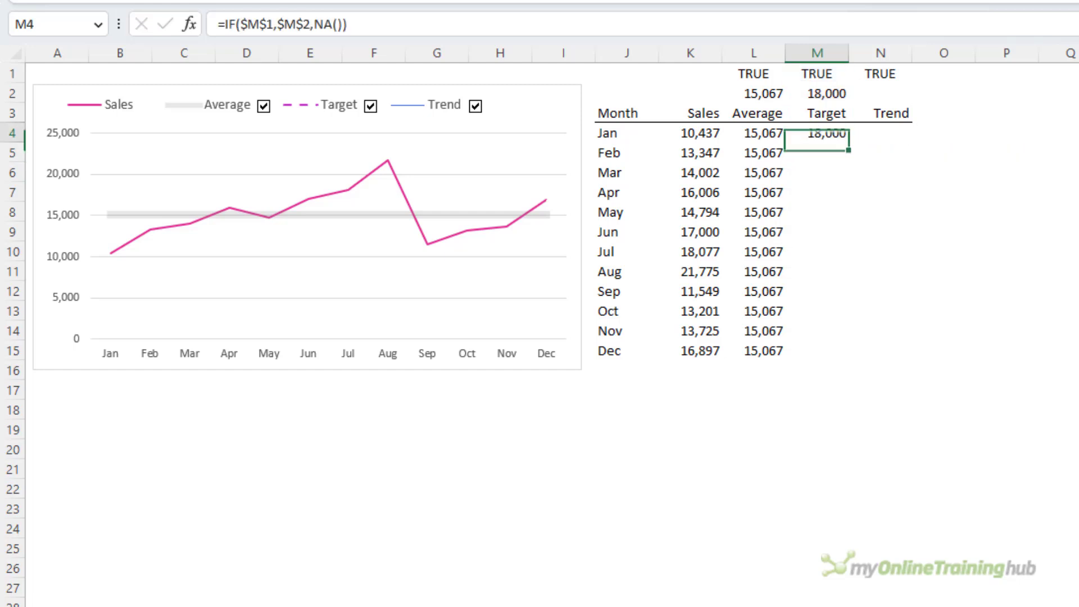
Fill the Target formula from M4 down to M15
click(850, 145)
click(846, 137)
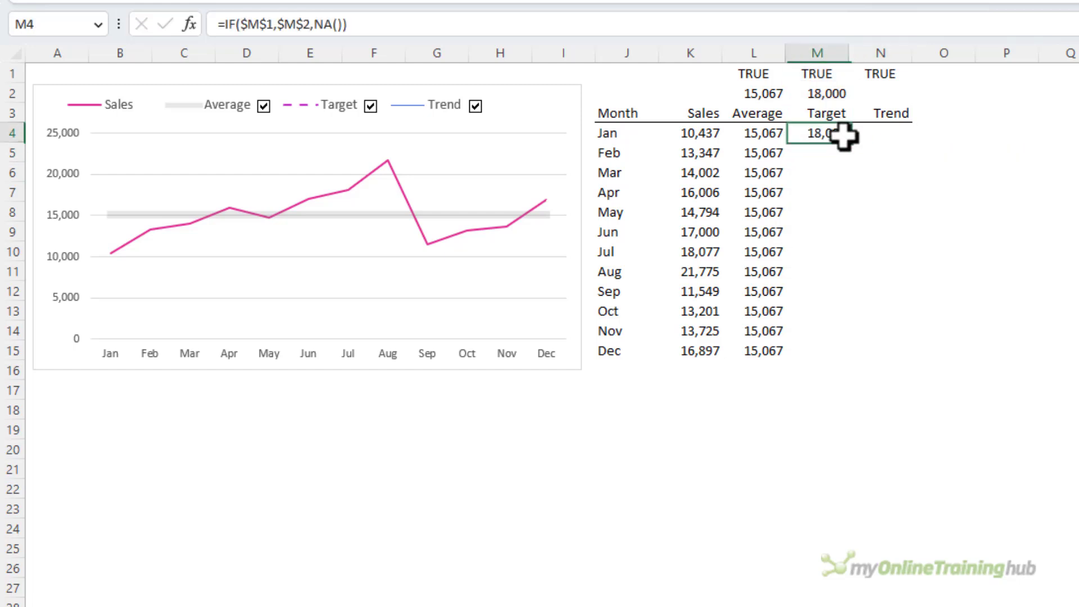
double_click(850, 142)
Enter the formula =IF($N$1,TREND(K4:K15),NA()) in cell N4 for the Trend series
click(866, 137)
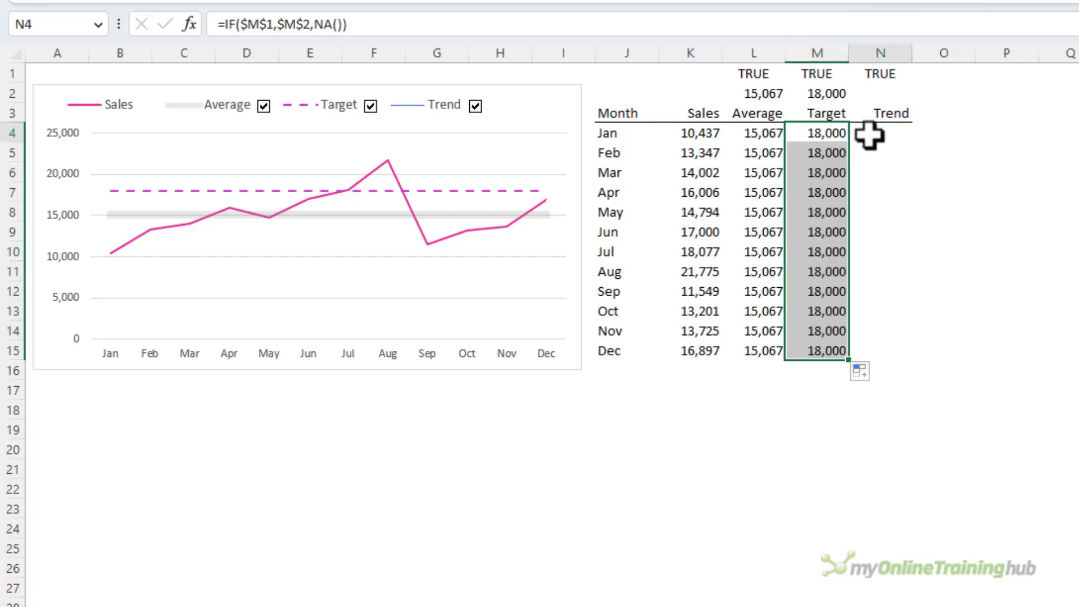
text(=if)
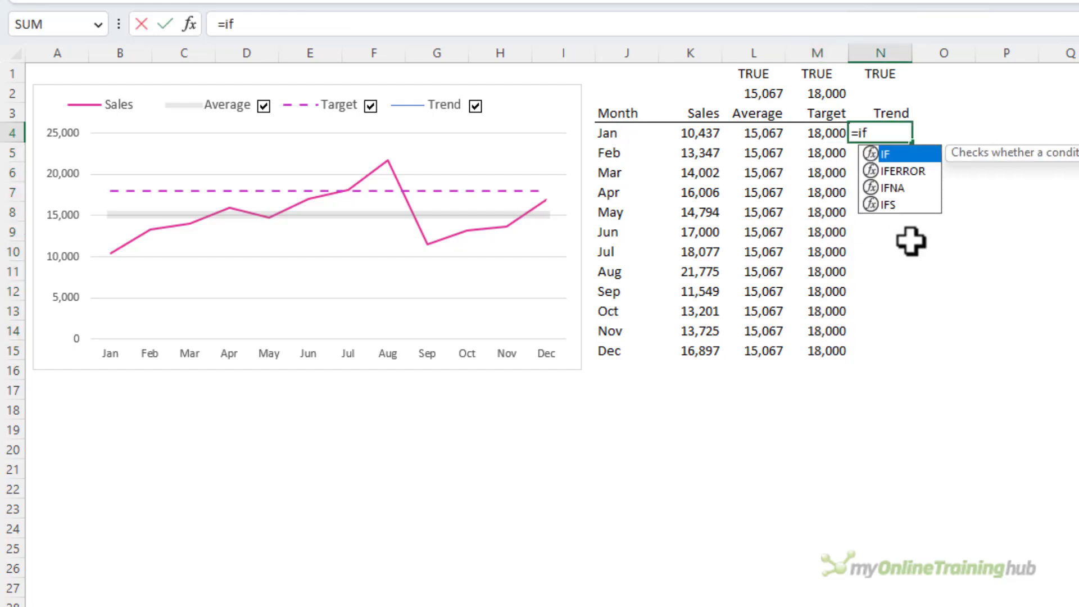
key(Tab)
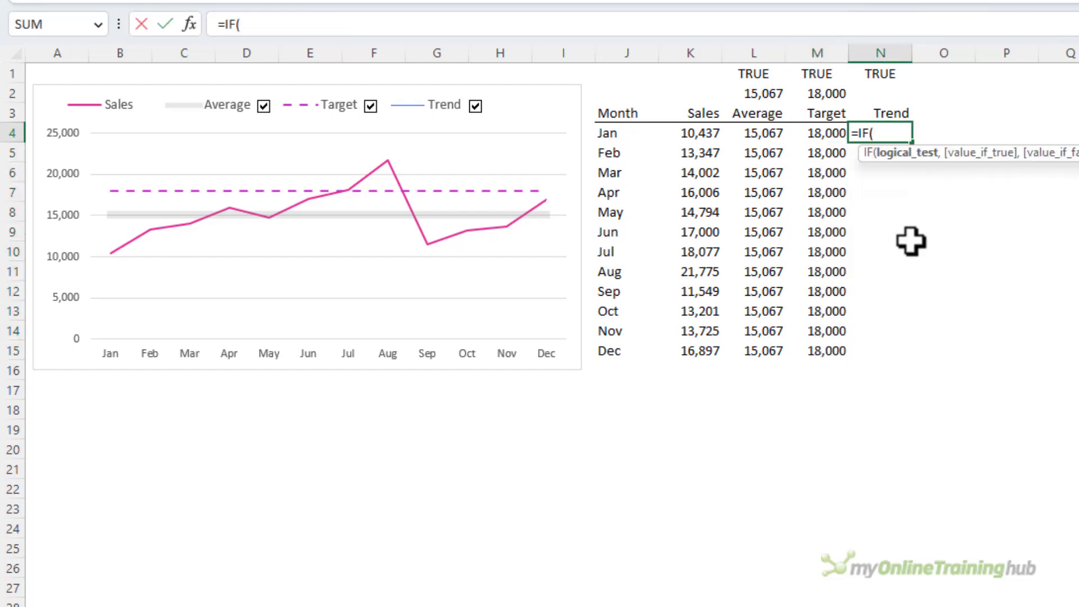
click(892, 74)
key(F4)
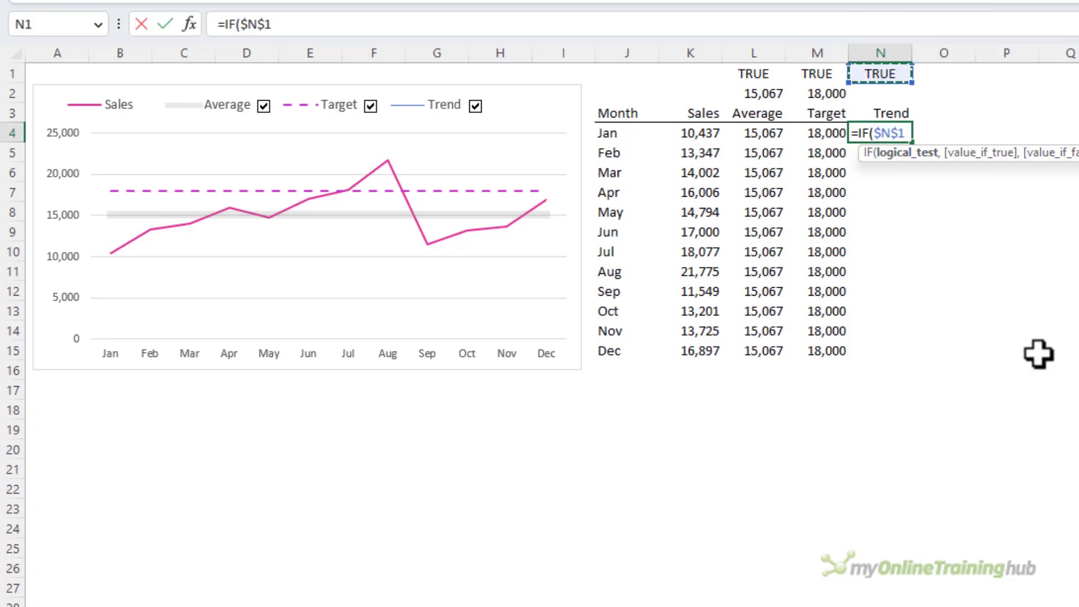
text(,tre)
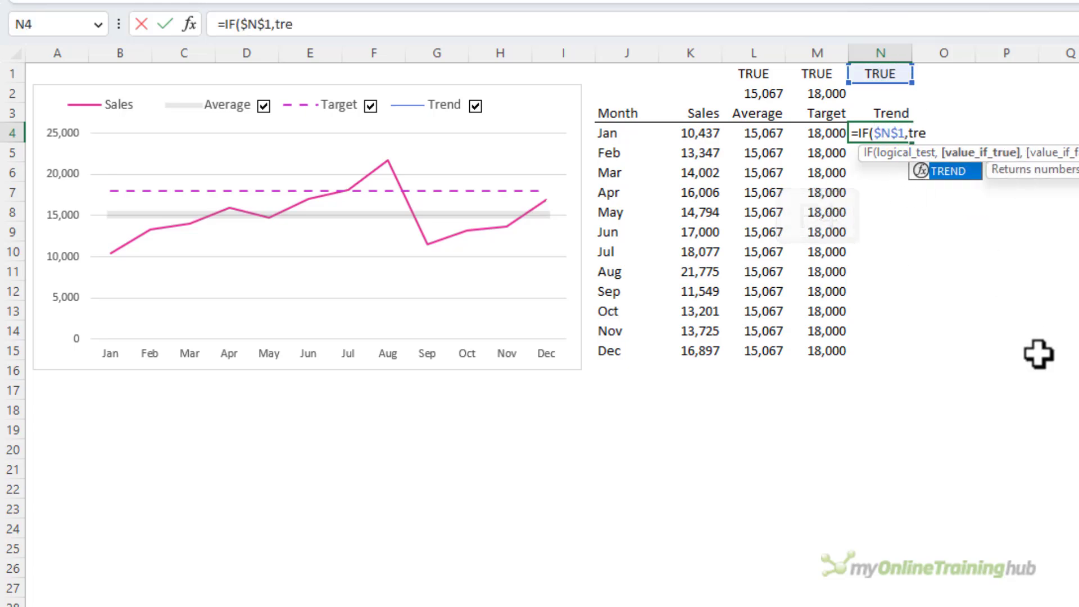
key(Tab)
drag(693, 134, 697, 351)
text())
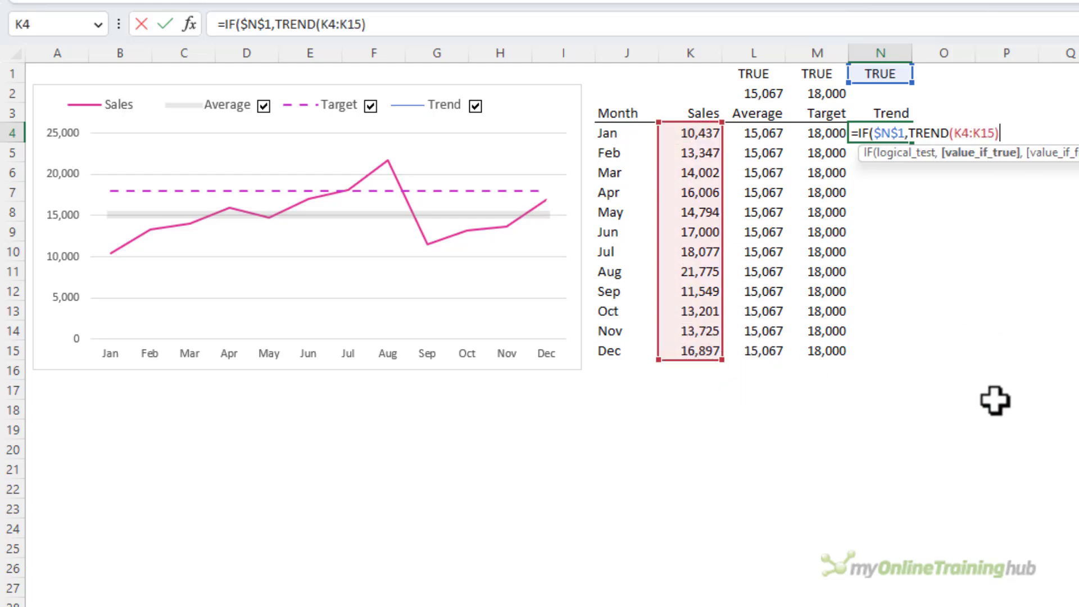
text(,NA()))
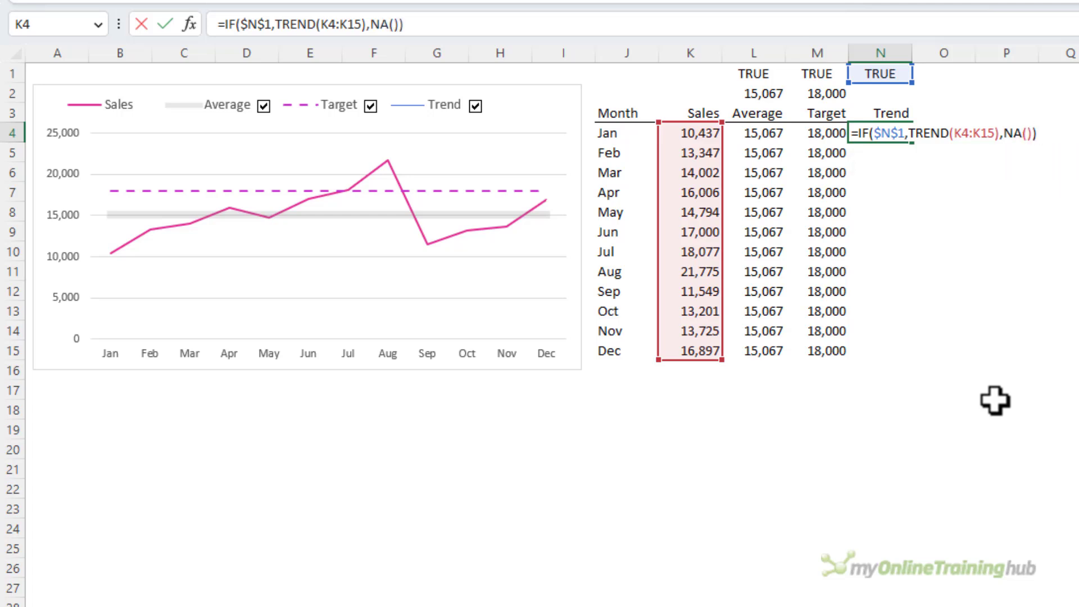
key(Return)
Re-enter the Trend formula as a legacy array formula across the range N4:N15
key(Up)
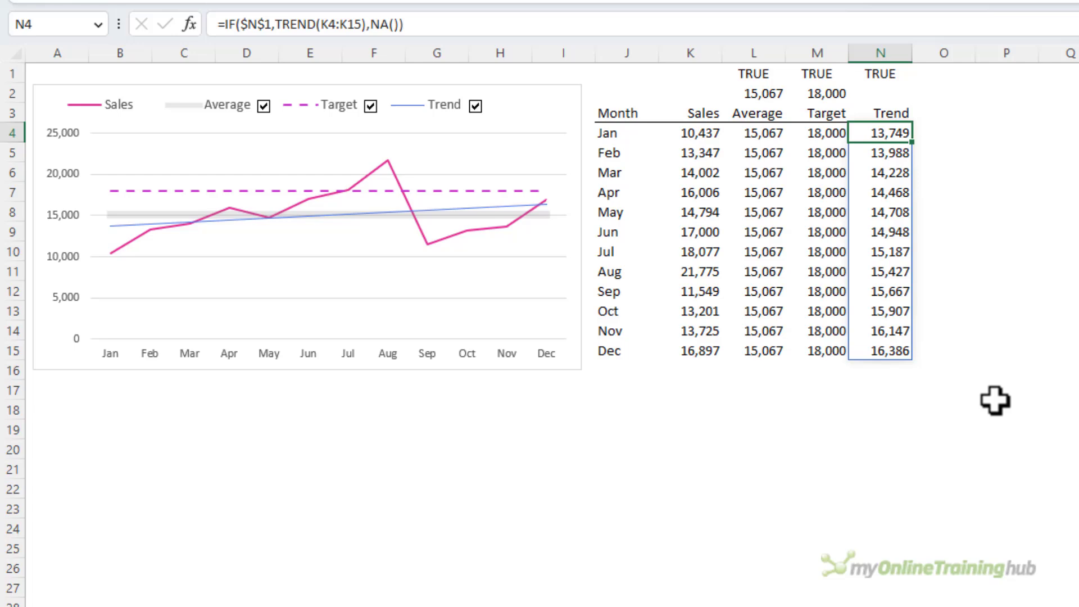
key(ctrl+shift+Down)
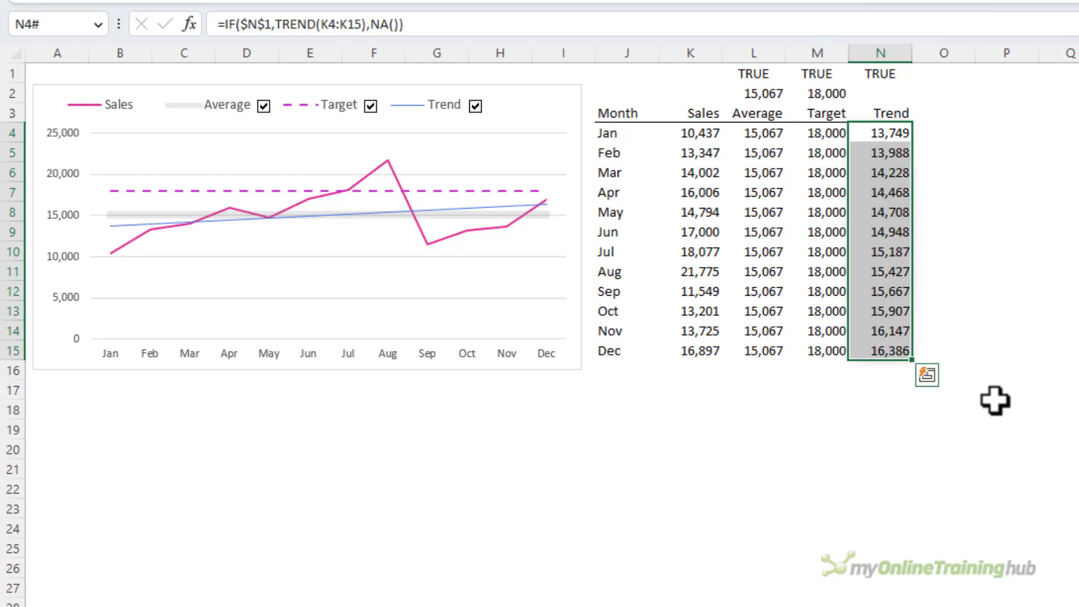
key(F2)
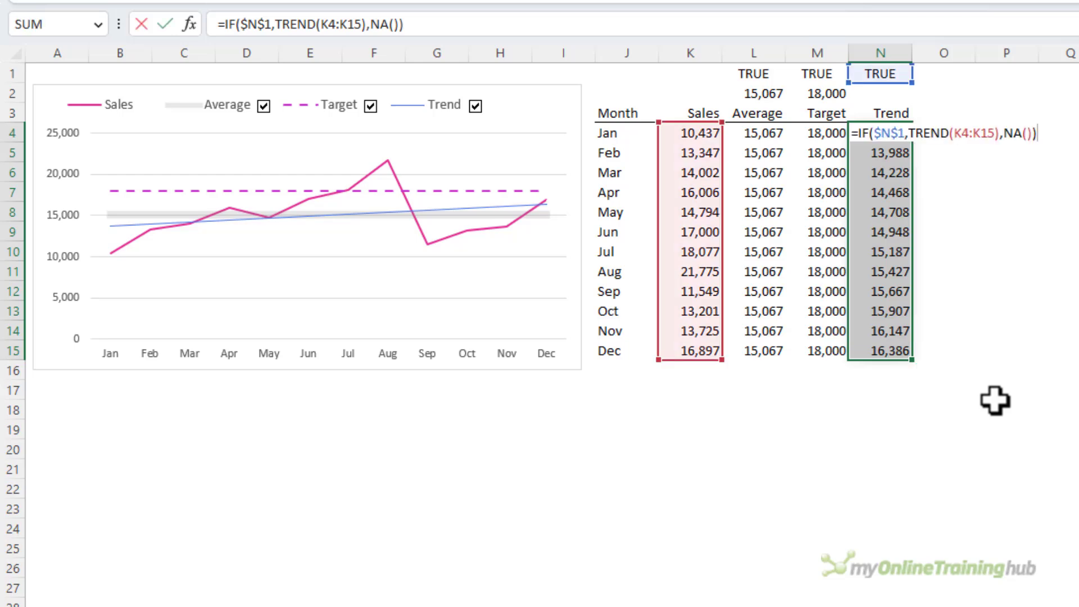
key(ctrl+shift+Return)
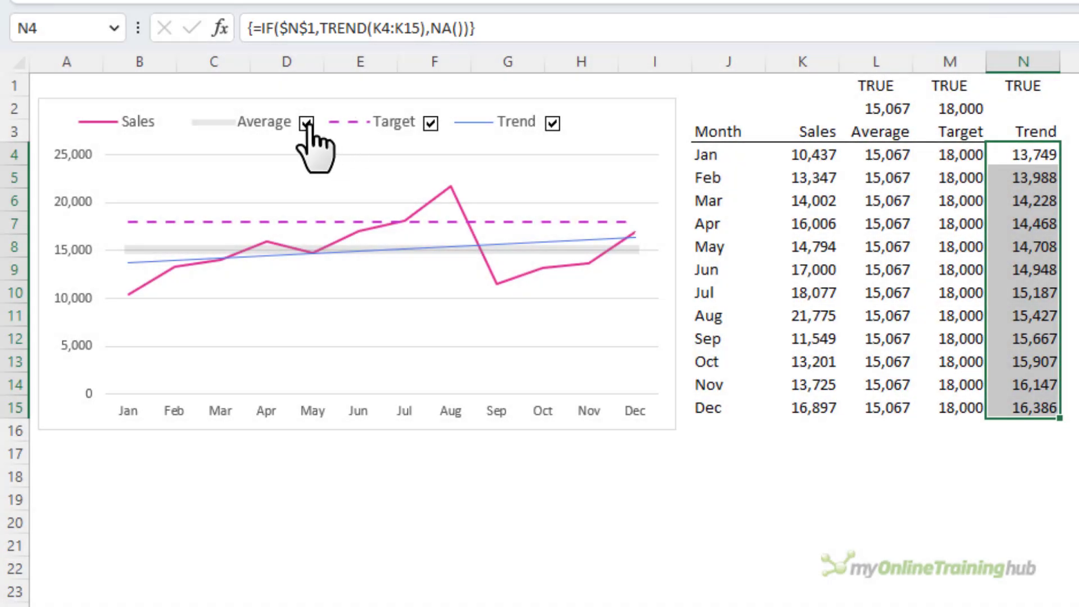
Test the chart by clearing the Average, Target and Trend check boxes and ticking them all again
click(307, 123)
click(431, 123)
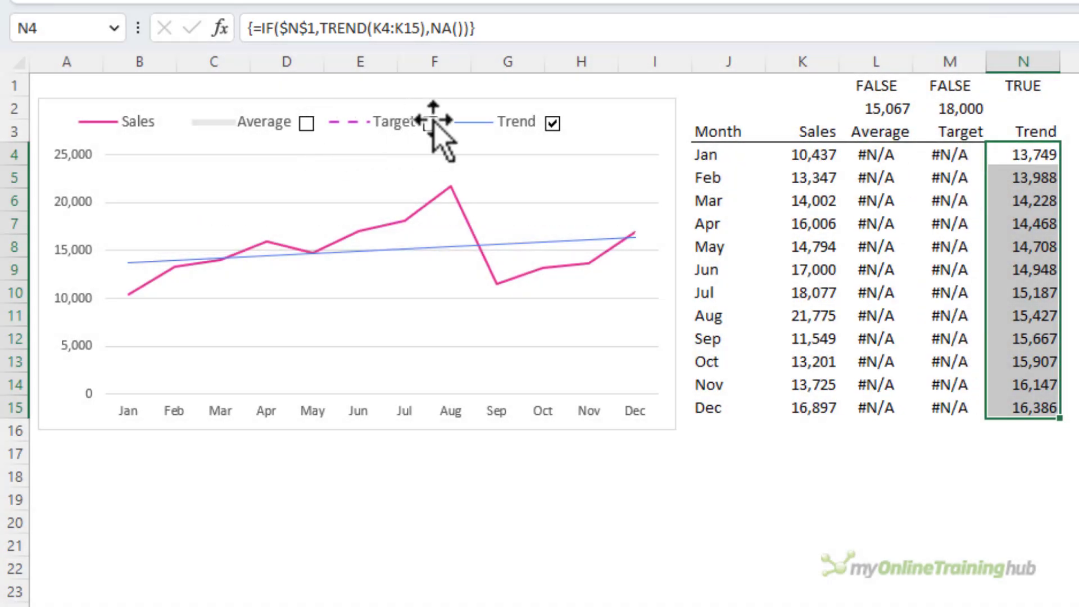
click(552, 123)
click(553, 123)
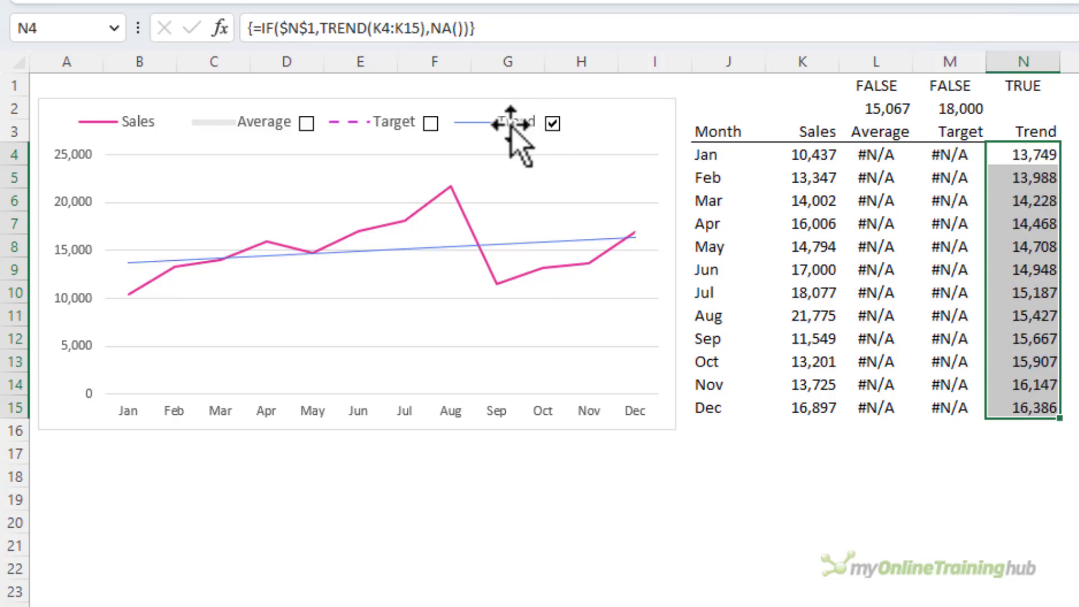
click(431, 123)
click(307, 123)
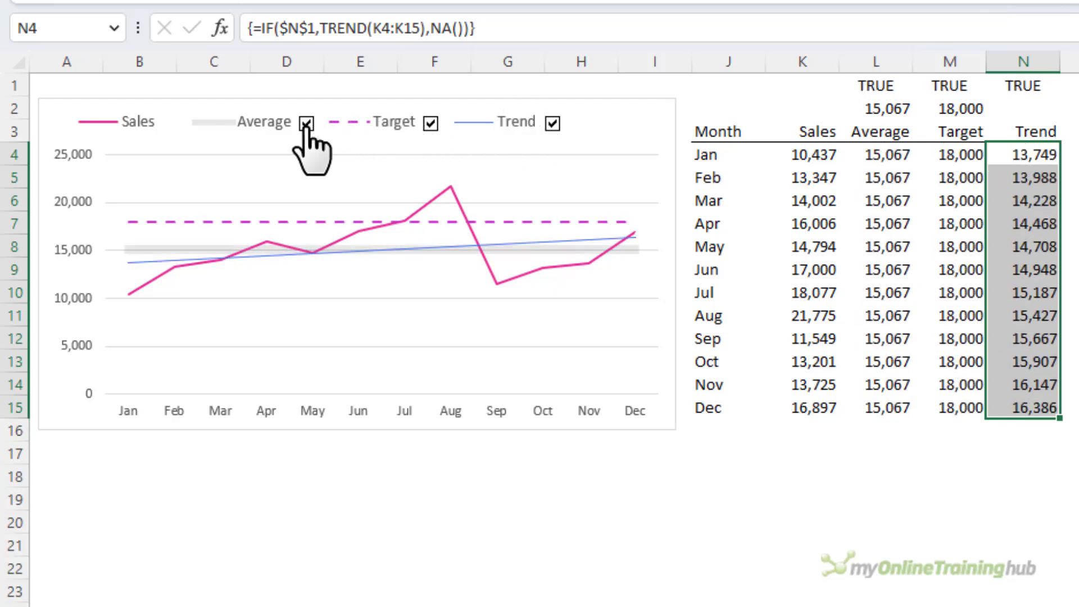